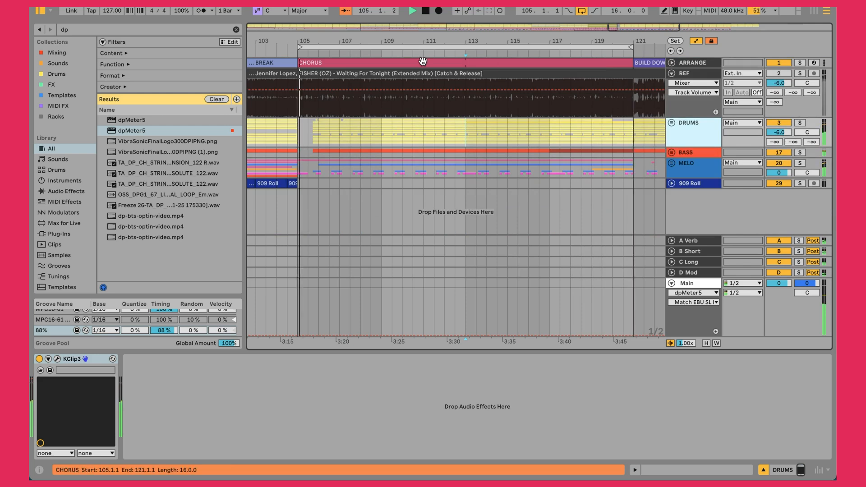
mouse_move(388, 40)
left_mouse_down()
mouse_move(388, 9)
mouse_move(393, 38)
left_mouse_up()
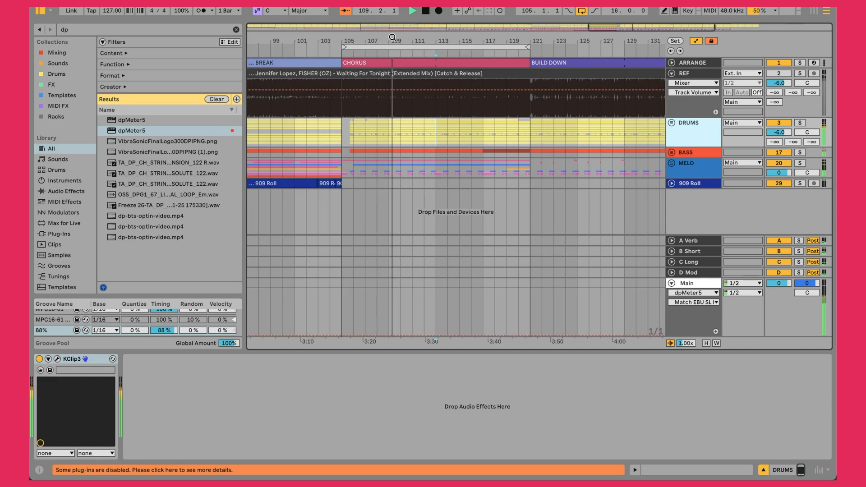
left_click_drag(392, 39, 522, 6)
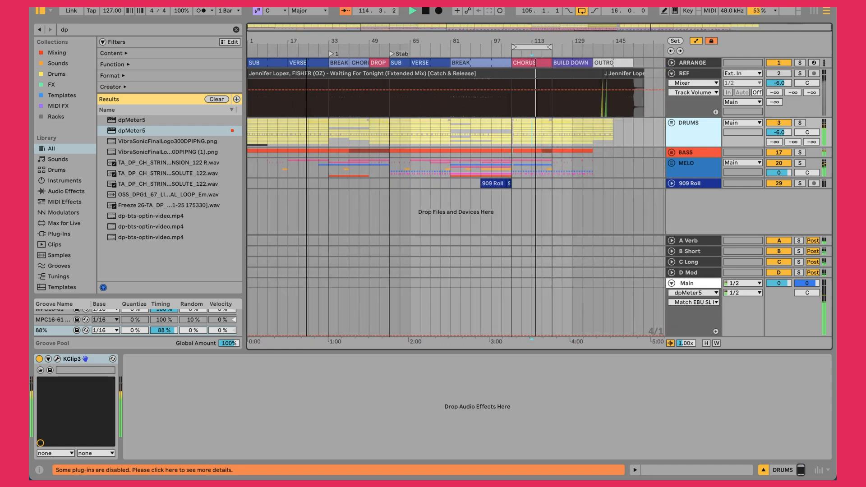
left_click_drag(306, 40, 249, 42)
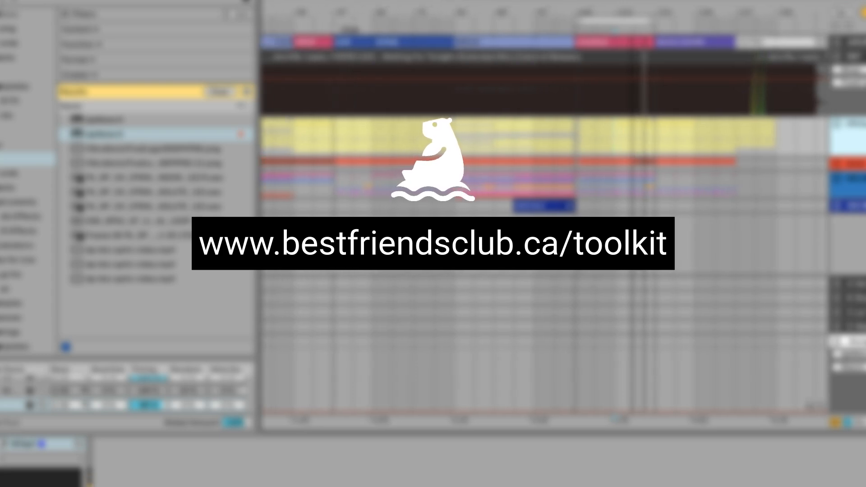
left_click_drag(633, 12, 632, 45)
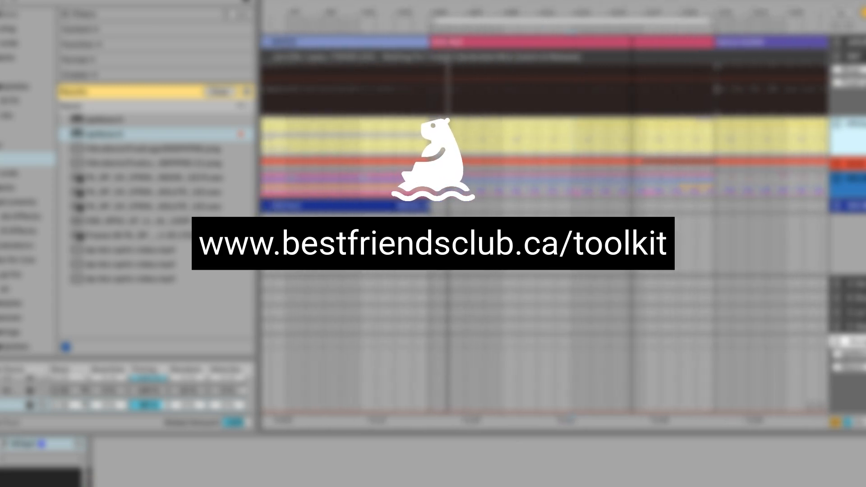
mouse_move(633, 13)
left_mouse_down()
mouse_move(633, 33)
mouse_move(631, 7)
left_mouse_up()
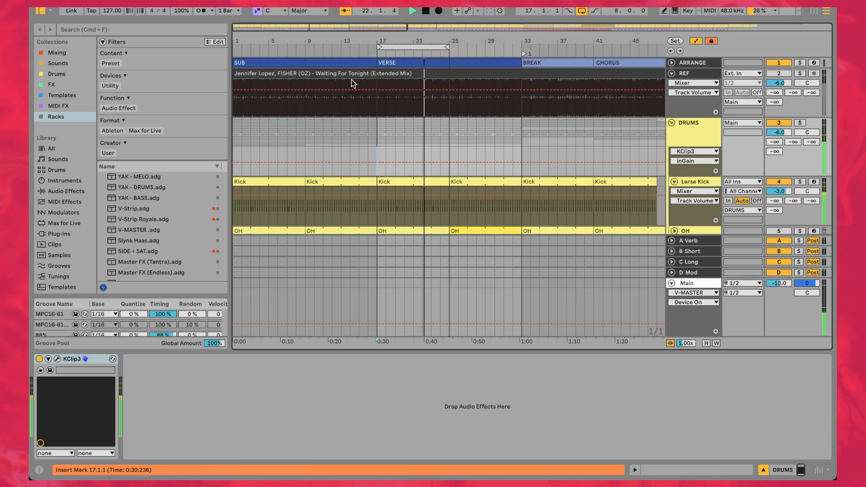
Solo the REF track in the verse, then release the solo to compare it with the mix
left_click(800, 73)
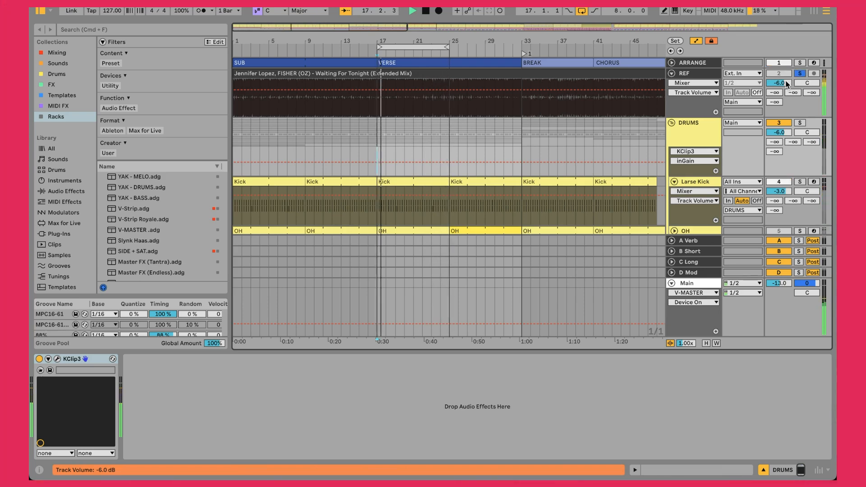
key("s")
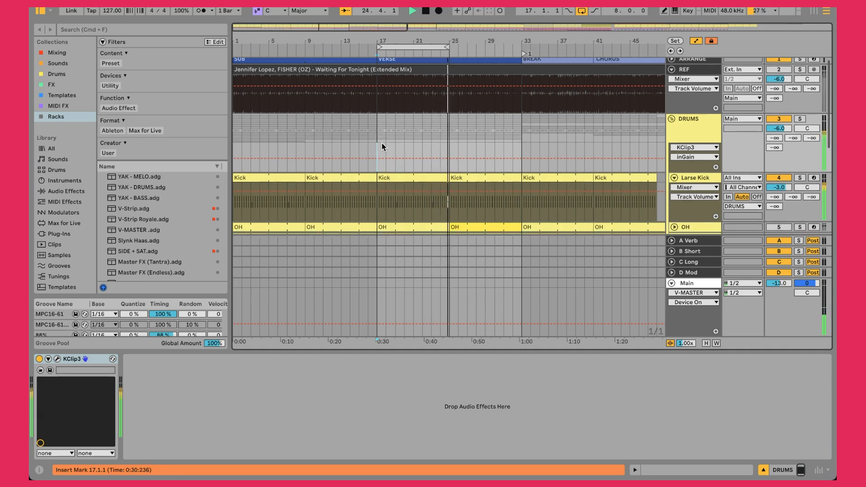
Audition the reference track in the outro, first from 139.3.1 and then from the short kick clip at 141.1.1
left_click_drag(334, 41, 263, 40)
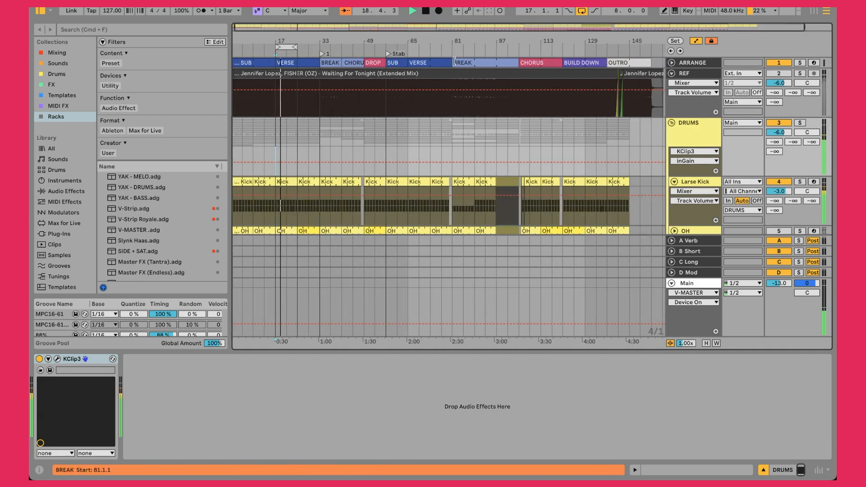
left_click_drag(626, 41, 626, 86)
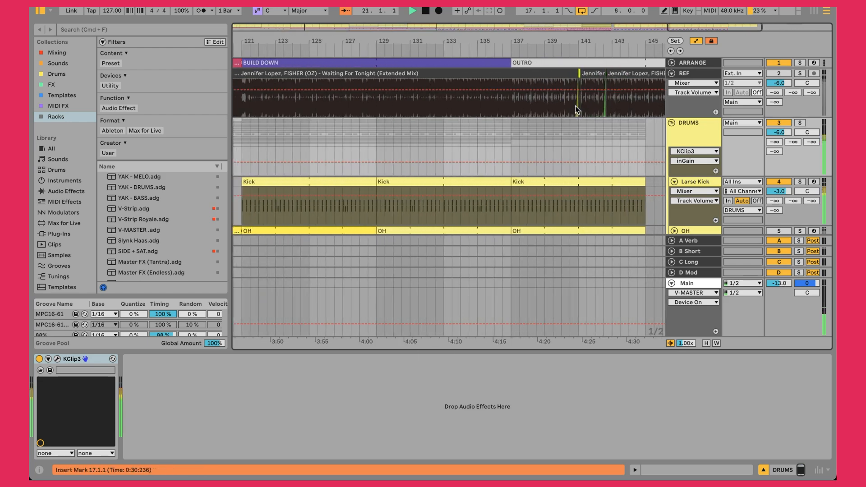
left_click(551, 108)
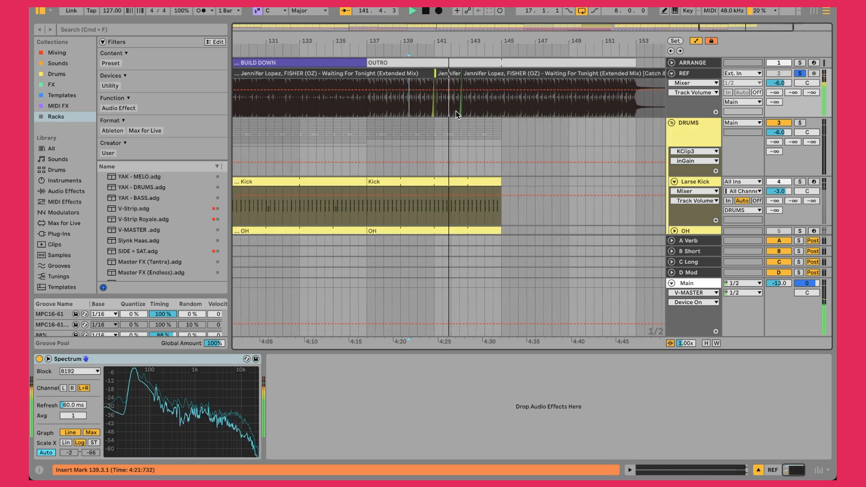
key("space")
left_click_drag(426, 41, 342, 113)
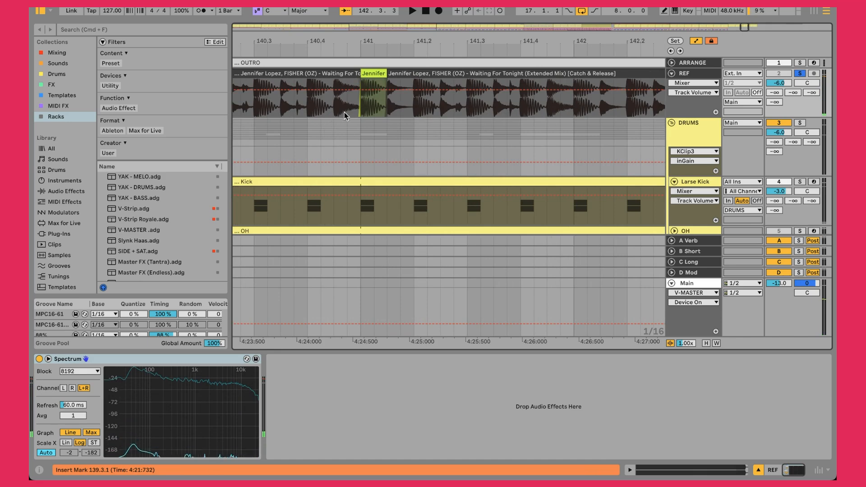
left_click(359, 107)
key("space")
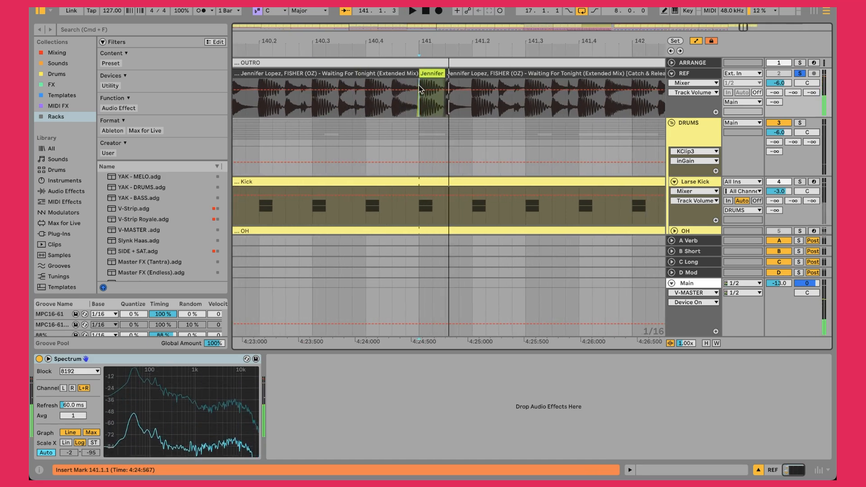
Consolidate the short kick clip at bar 141 on the REF track and show its sample in the browser
right_click(427, 77)
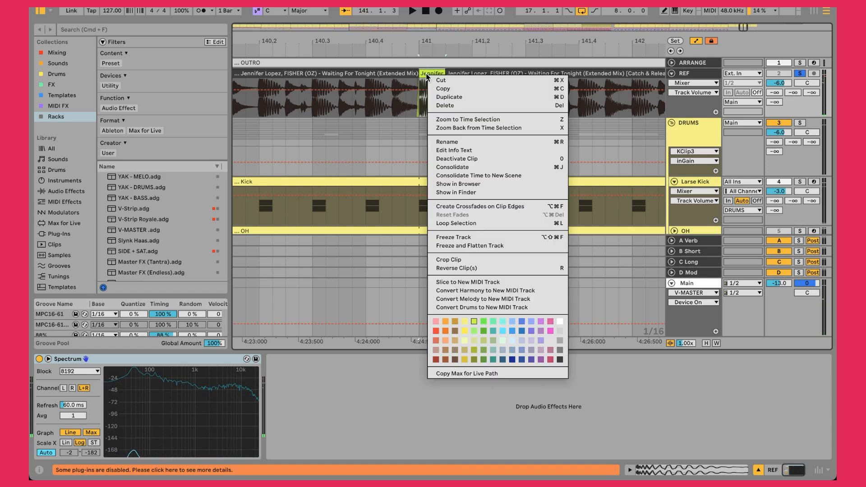
left_click(481, 168)
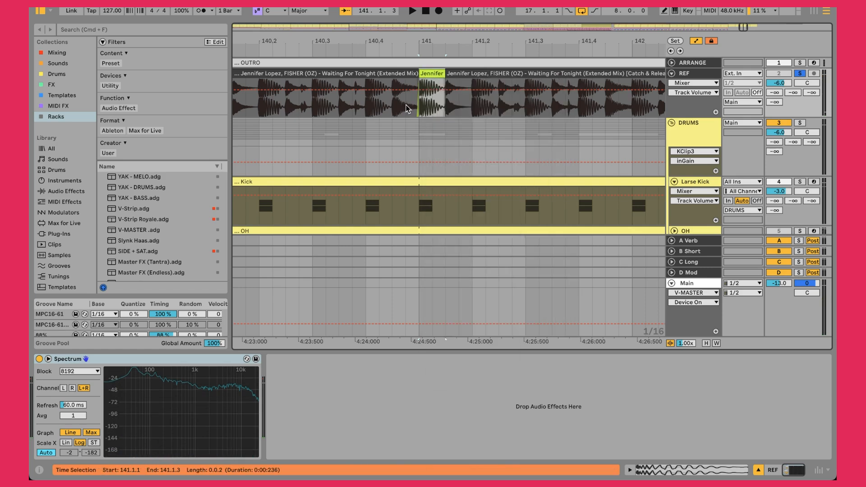
right_click(430, 73)
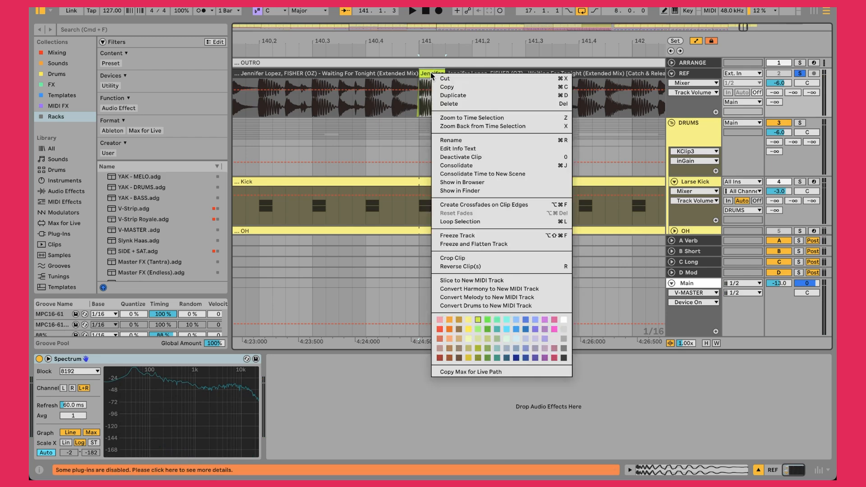
left_click(471, 182)
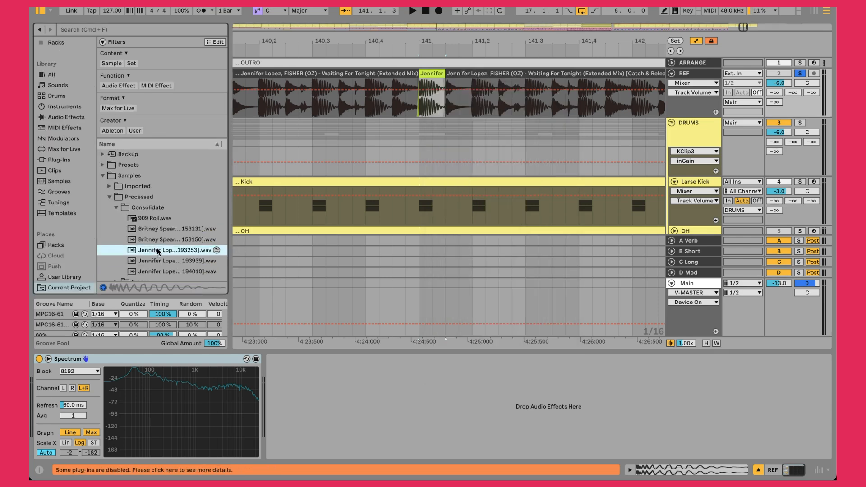
Search for samples similar to the reference kick and audition BD MPC60 Club Dust, BD 909 Various 06 and SMT_EED_Kick_08
left_click(216, 251)
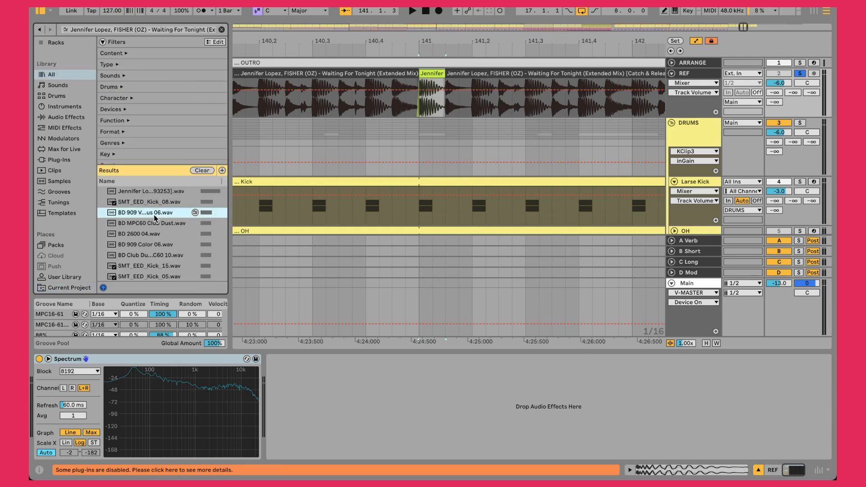
left_click(153, 224)
left_click(143, 213)
left_click(141, 203)
left_click(139, 193)
left_click(142, 204)
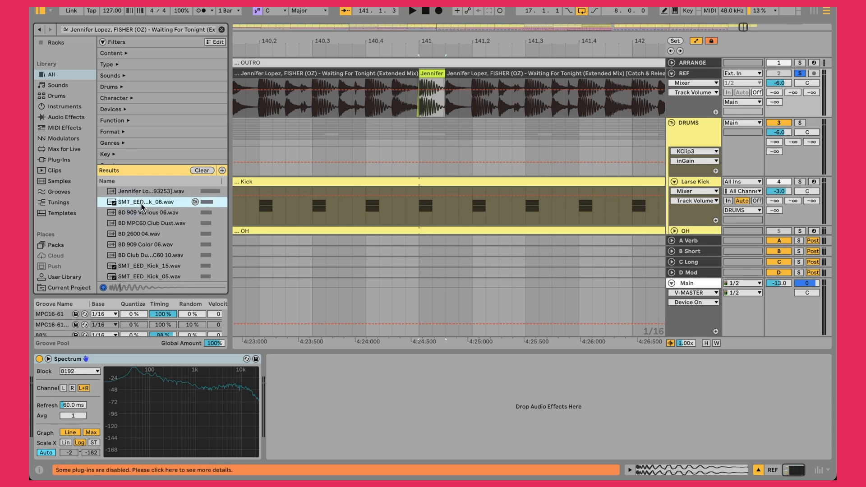
left_click(145, 221)
left_click(142, 214)
left_click(140, 203)
Select the Larse Kick clip at bar 17 and play the verse from there
left_click_drag(342, 43, 342, 13)
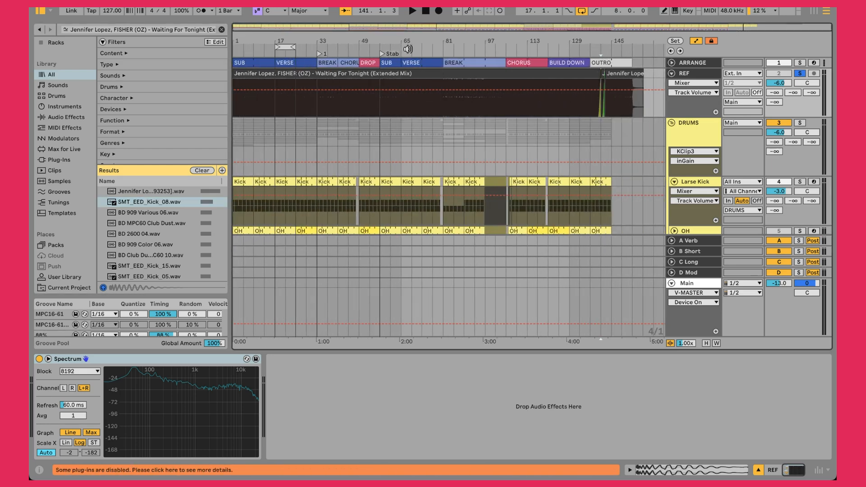
left_click(285, 181)
key("space")
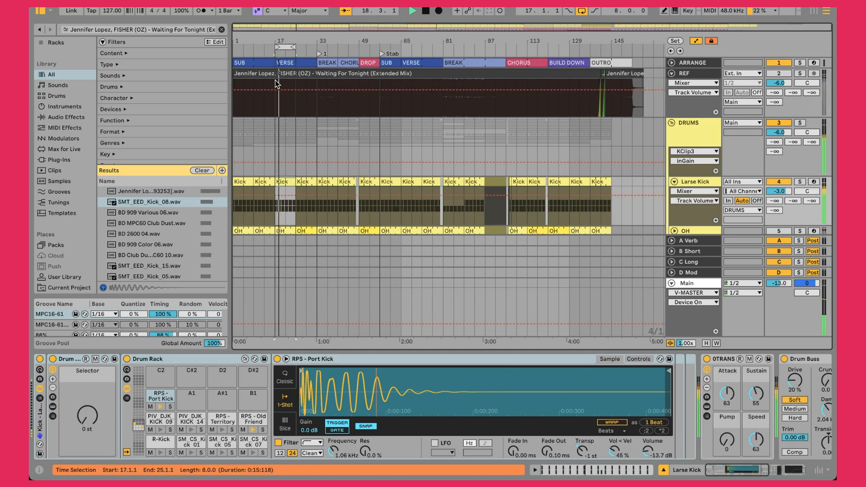
Inspect the RPS - Old Friend EDM Kick sample and the RPS - Port Kick controls in the Larse Kick's Drum Rack
left_click_drag(271, 43, 271, 79)
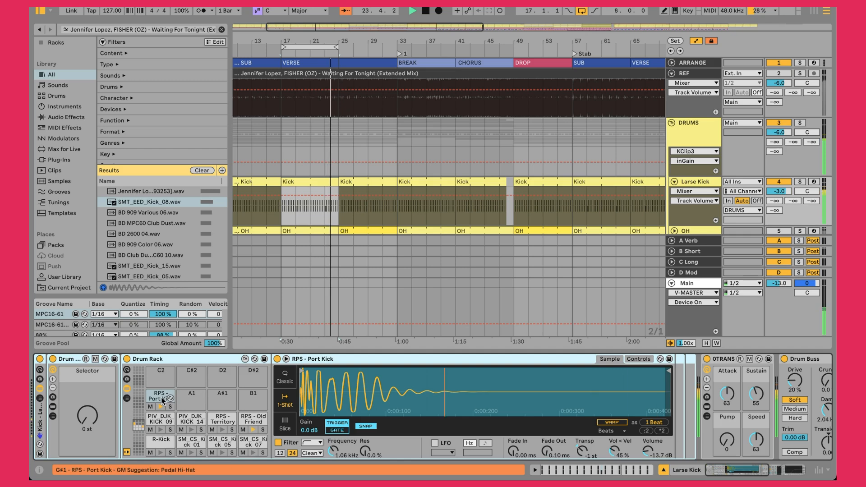
left_click(254, 421)
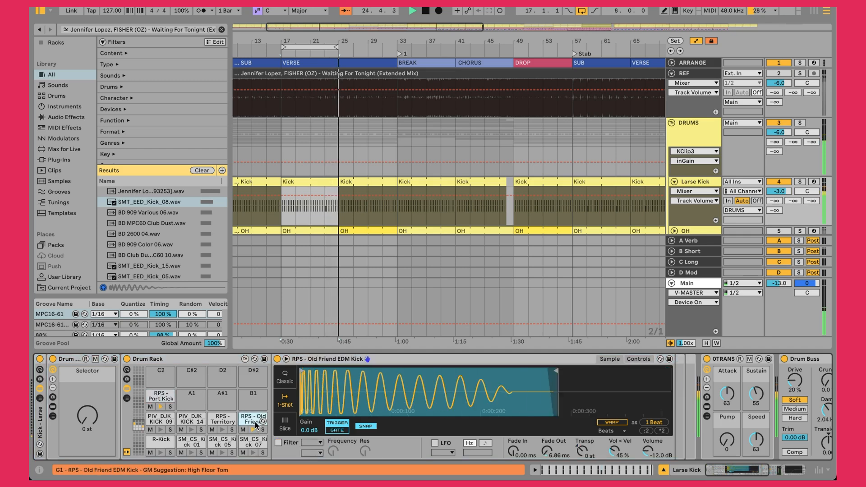
left_click(161, 396)
left_click(639, 359)
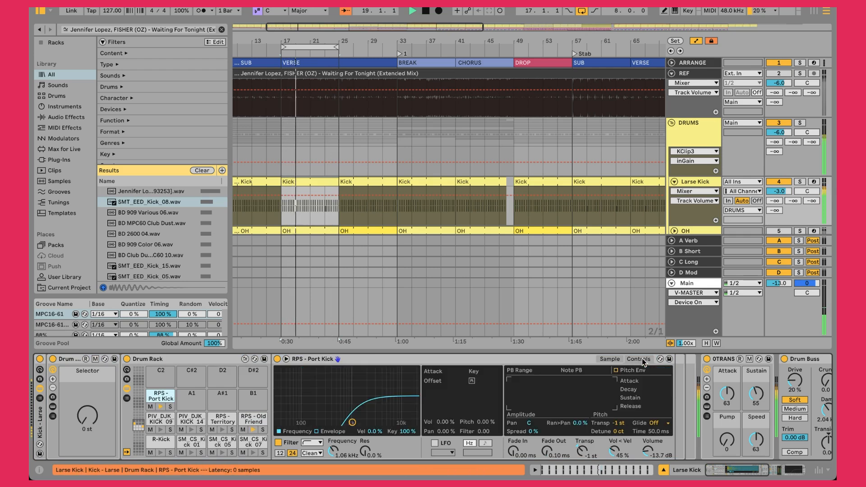
Solo the RPS - Port Kick pad and the RPS - Old Friend pad in turn to hear each layer, releasing each solo
left_click(171, 407)
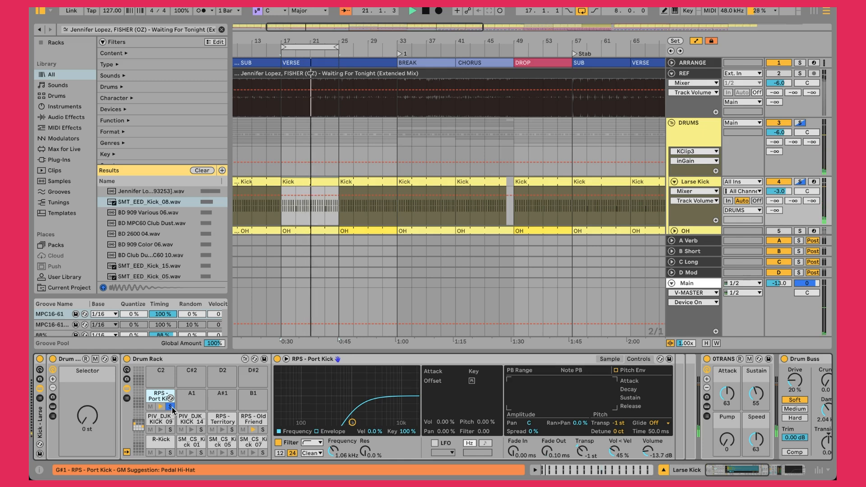
left_click(171, 408)
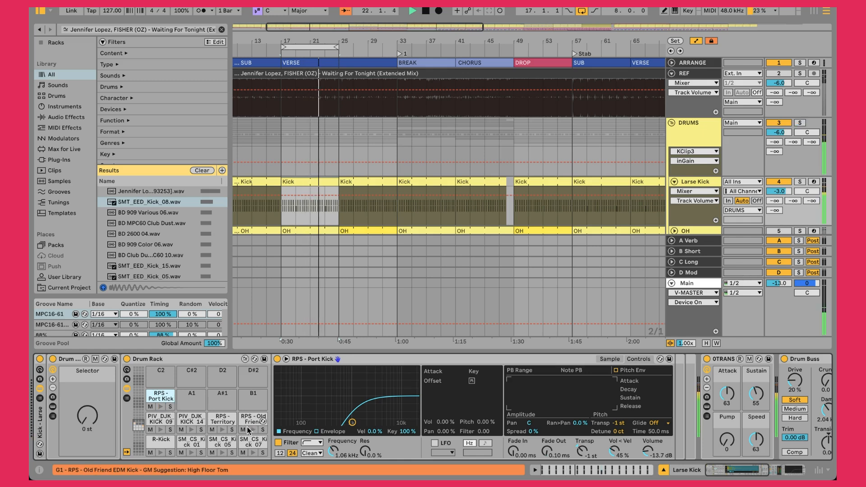
left_click(262, 430)
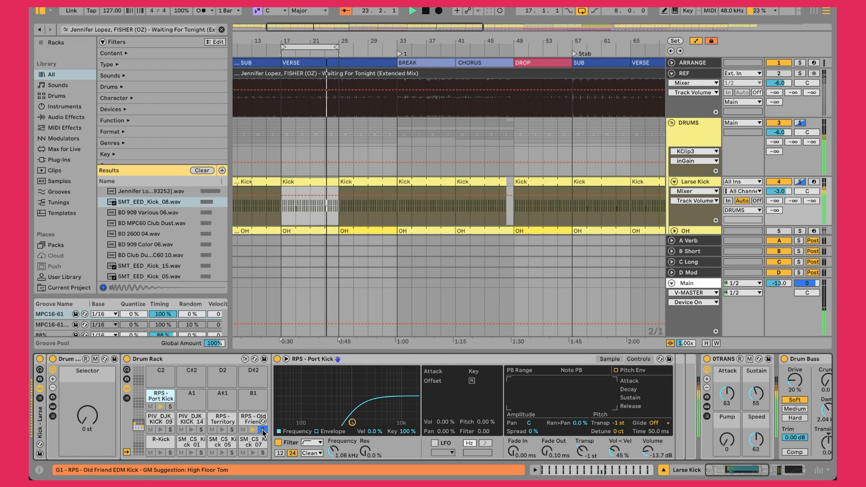
left_click(263, 431)
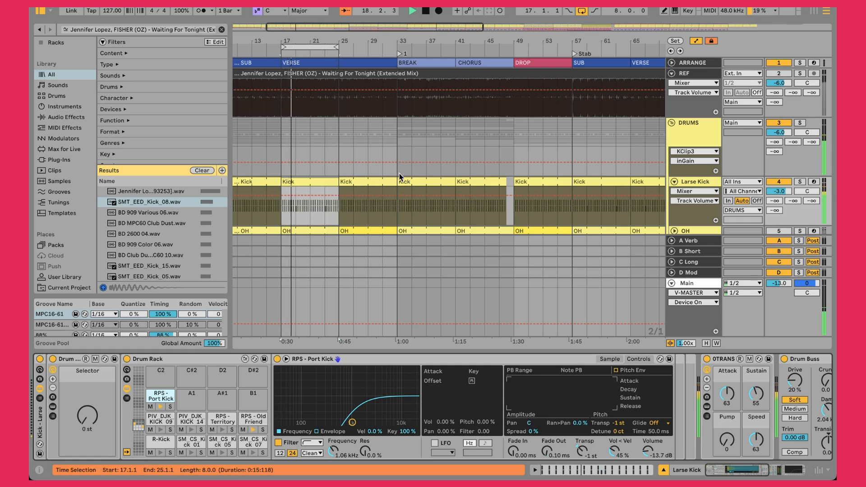
Move the eight-bar loop to bar 137 in the outro and toggle the REF track's solo to compare the kicks
left_click_drag(366, 42, 306, 42)
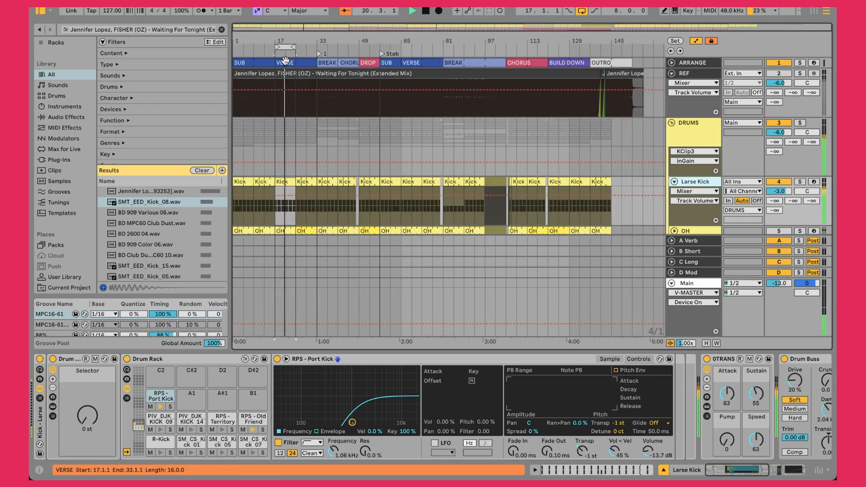
left_click_drag(284, 47, 605, 87)
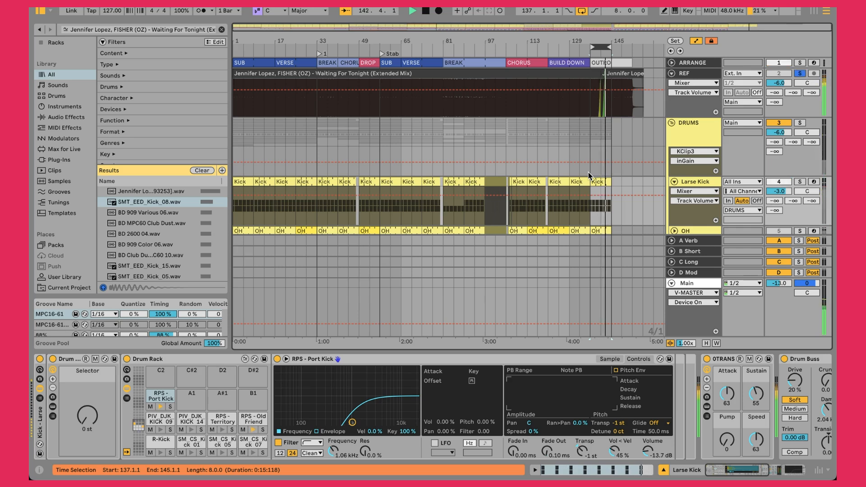
key("s")
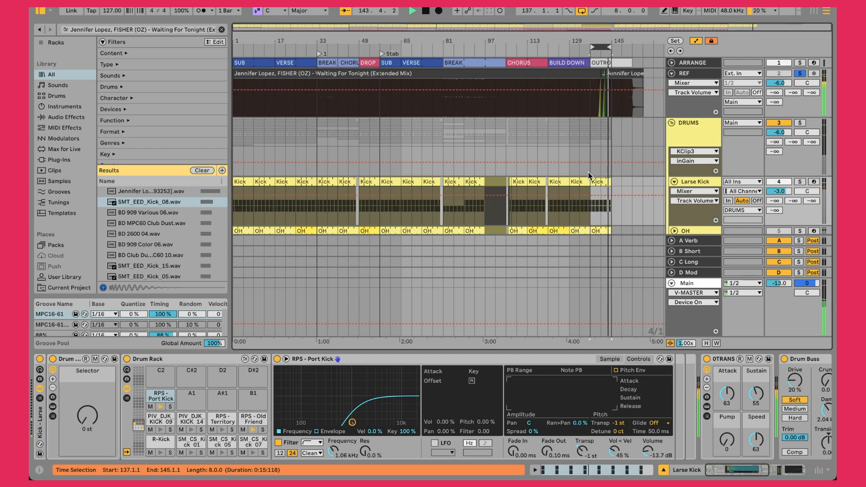
key("s")
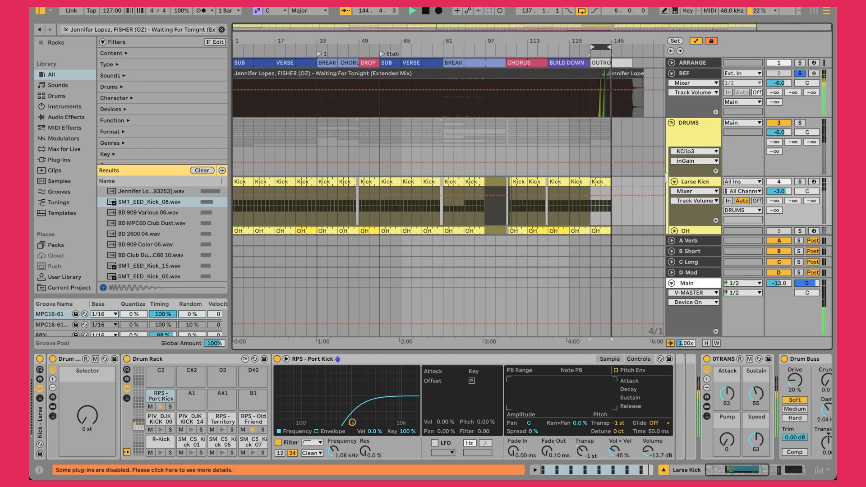
Set the Boom of the Larse Kick's Drum Buss to 50% and toggle the REF track's solo to compare the low end
scroll(615, 374, "right", 5)
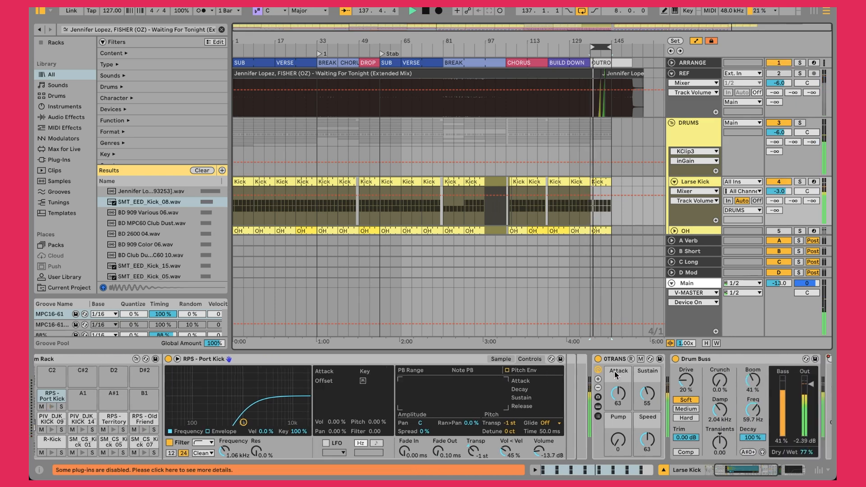
left_click(639, 386)
left_click_drag(639, 387, 639, 382)
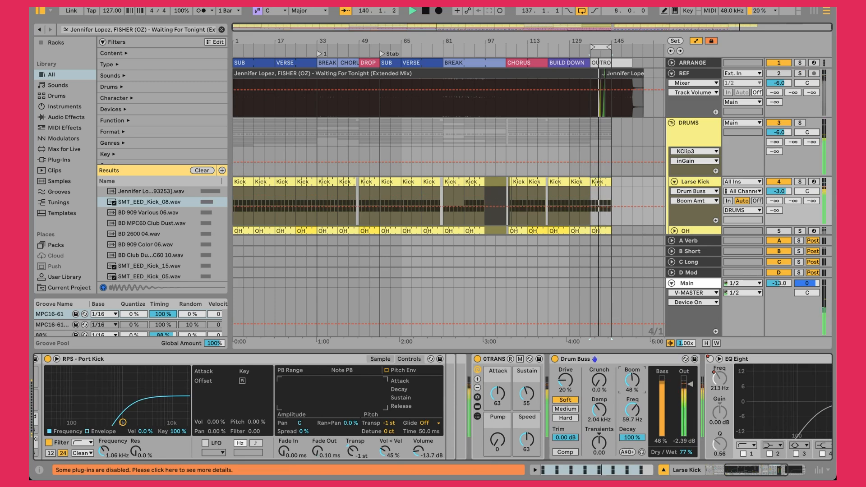
key("s")
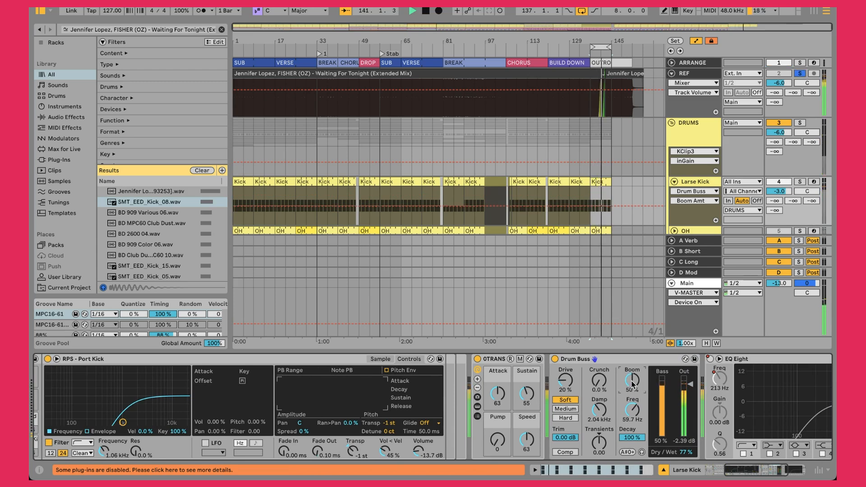
key("s")
key("s")
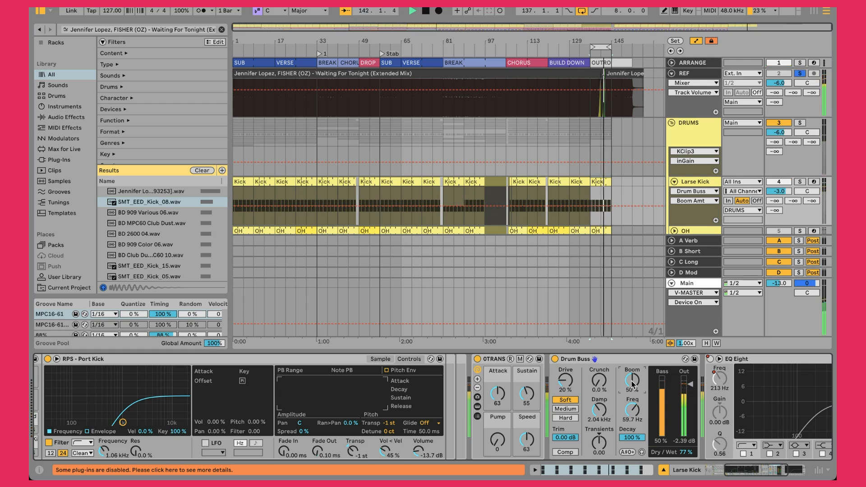
Release the REF track's solo and inspect the RPS - Port Kick filter and the RPS - Old Friend pad in the Larse Kick's Drum Rack
key("s")
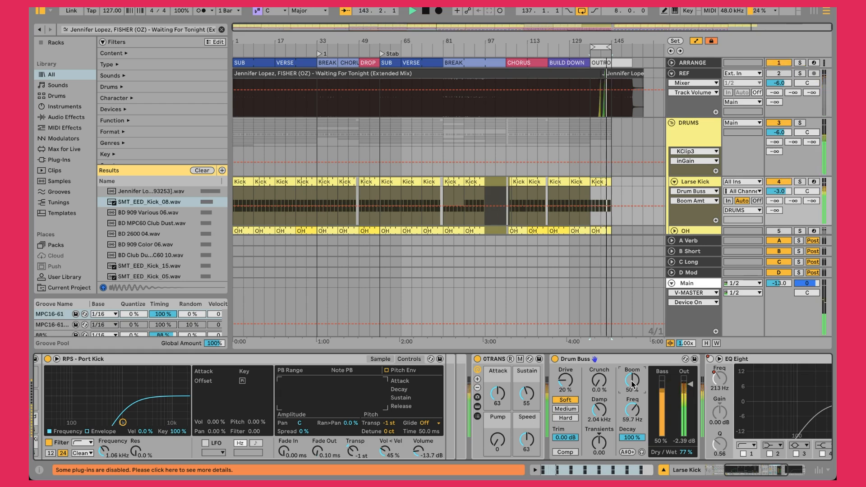
double_click(601, 212)
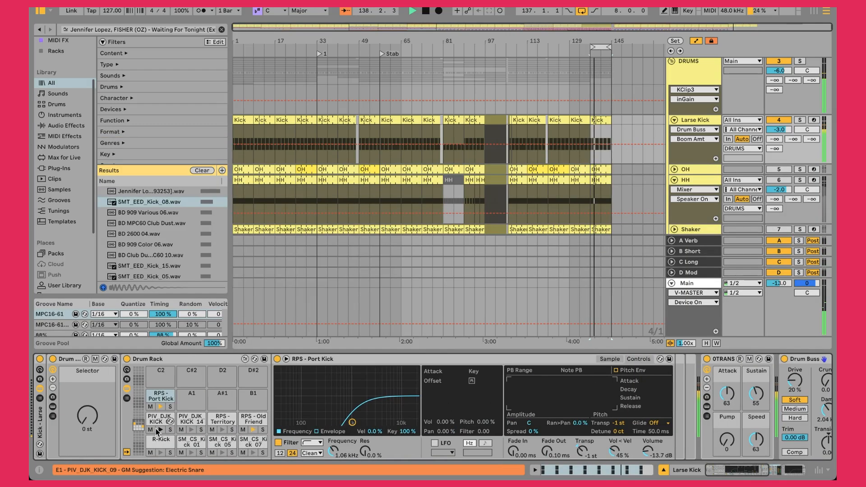
left_click(363, 367)
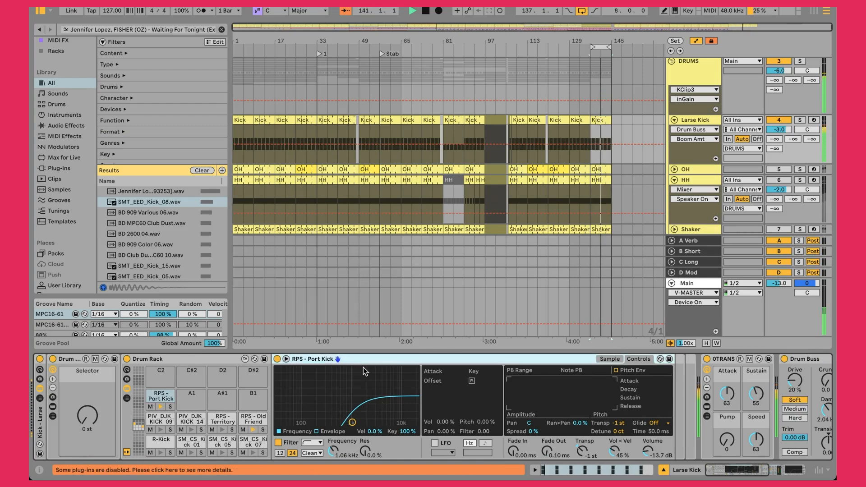
left_click(352, 423)
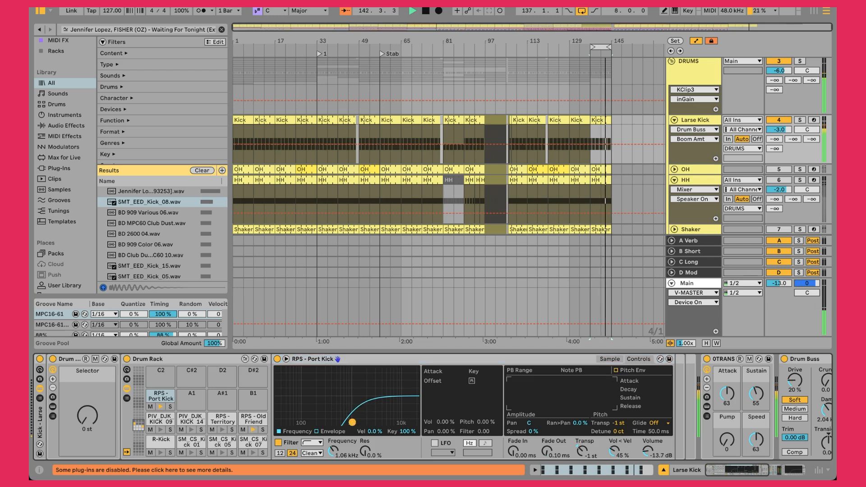
left_click_drag(347, 422, 351, 423)
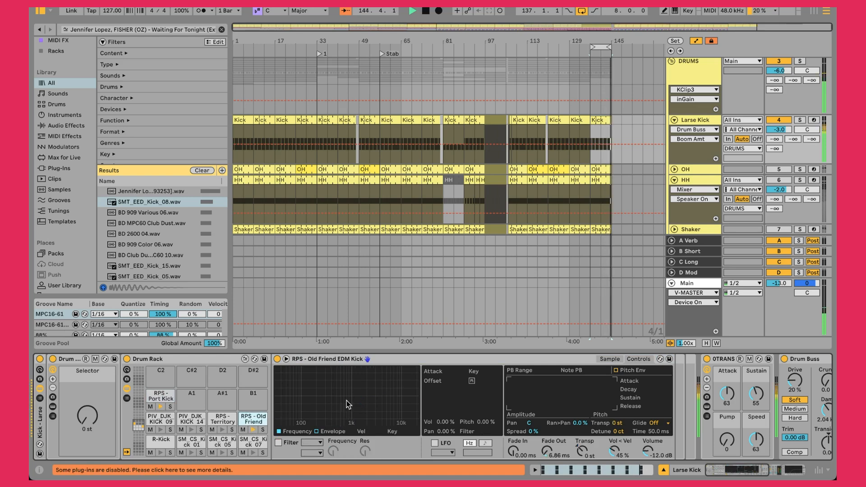
Reveal the kHs Transient Shaper inside the Larse Kick's 0TRANS rack to inspect its settings, and hide the plug-in and the rack's devices again
scroll(457, 431, "right", 5)
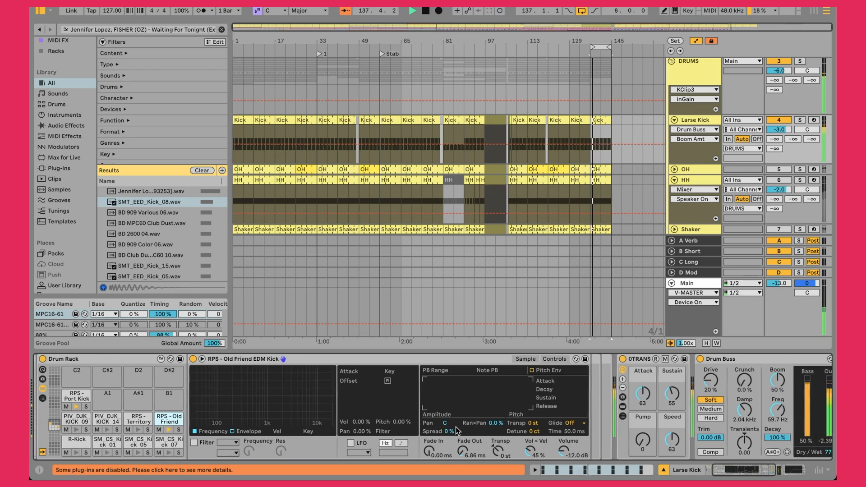
scroll(457, 431, "right", 15)
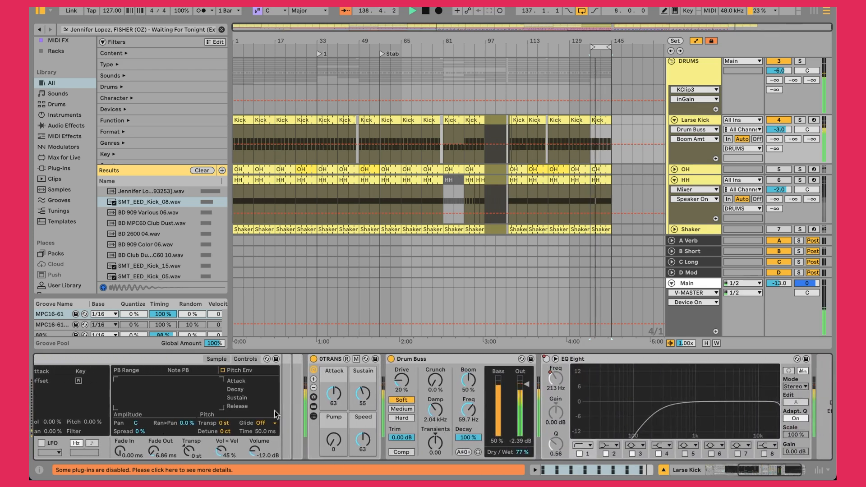
left_click(335, 362)
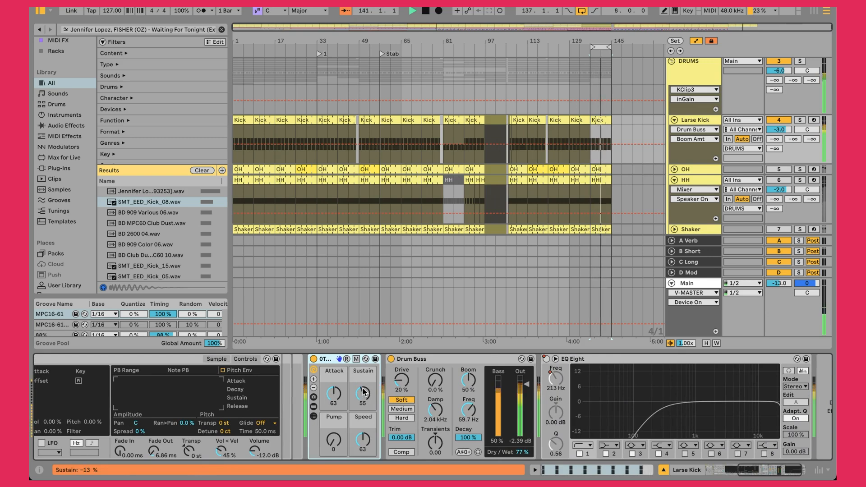
left_click(313, 398)
left_click(405, 360)
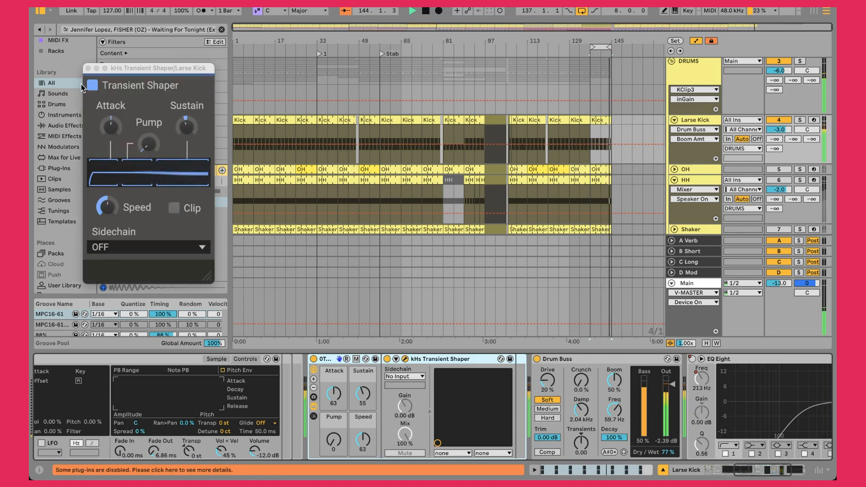
left_click(88, 69)
left_click(313, 406)
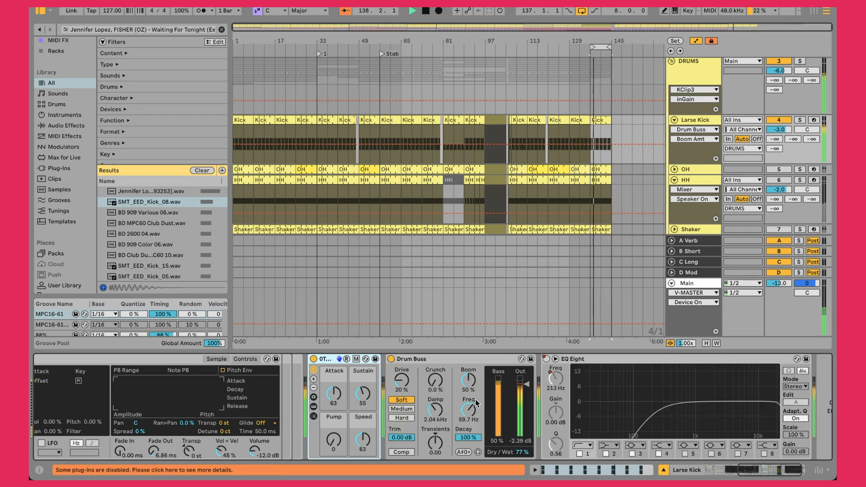
Bypass and re-enable the Larse Kick's Drum Buss twice to hear its effect on the kick
left_click(451, 362)
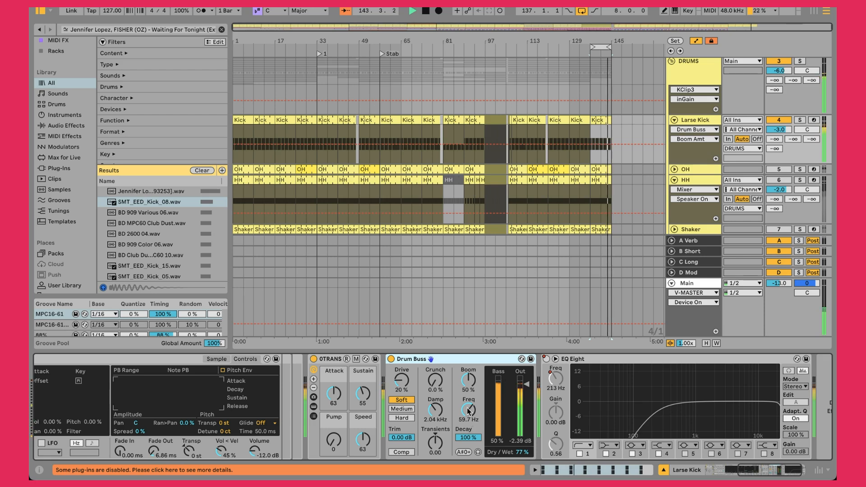
left_click(391, 360)
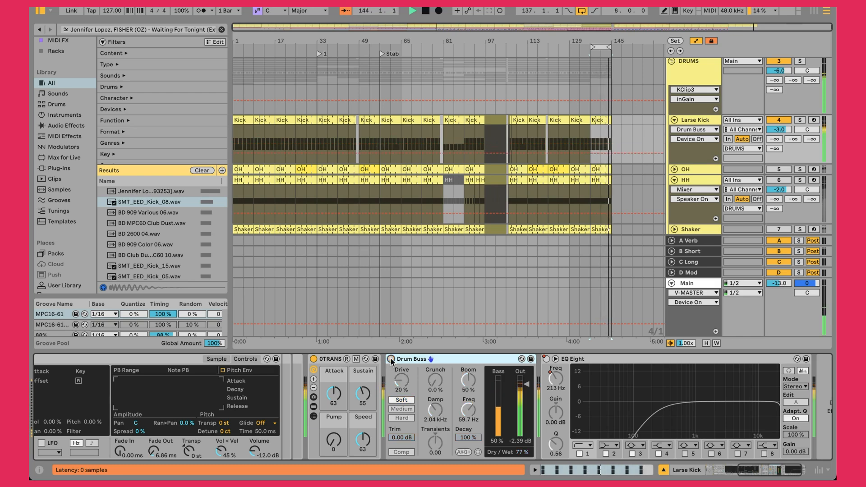
left_click(391, 360)
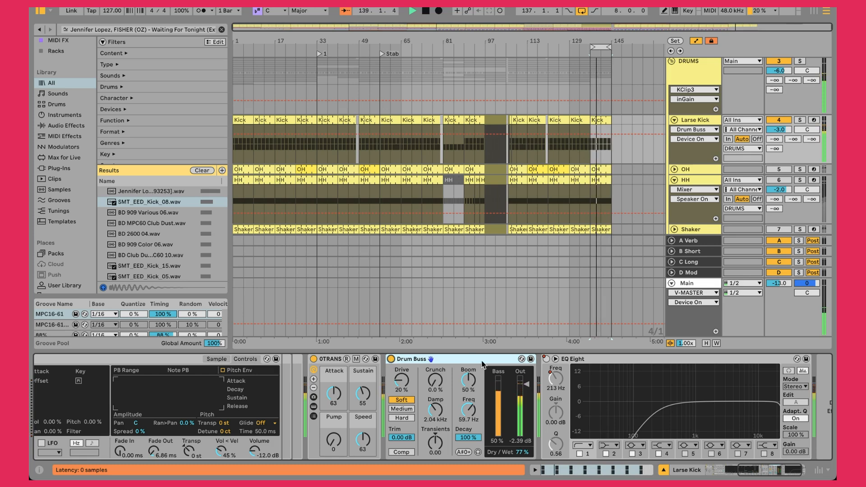
left_click(390, 359)
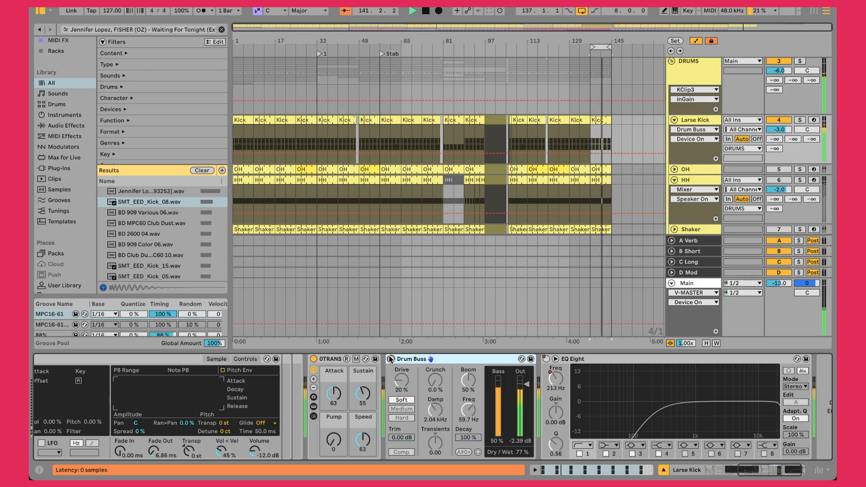
left_click(390, 359)
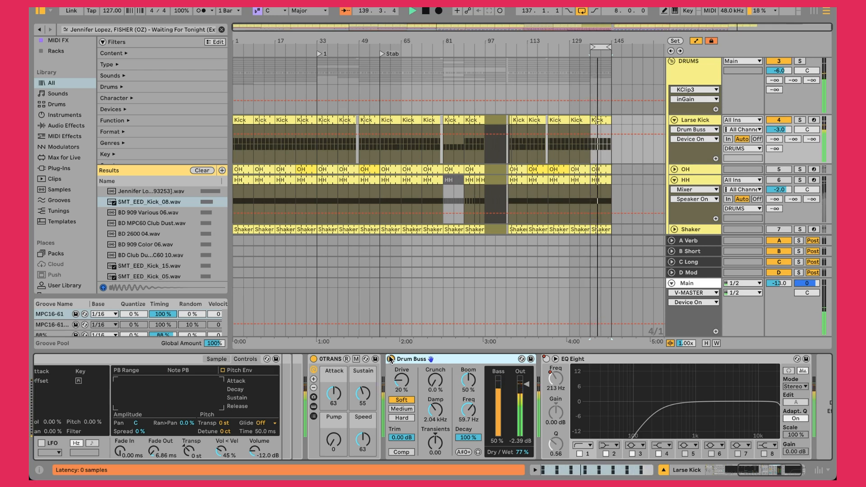
Toggle the REF track's solo repeatedly to compare the processed kick with the reference, finishing with the solo off
scroll(476, 379, "up", 3)
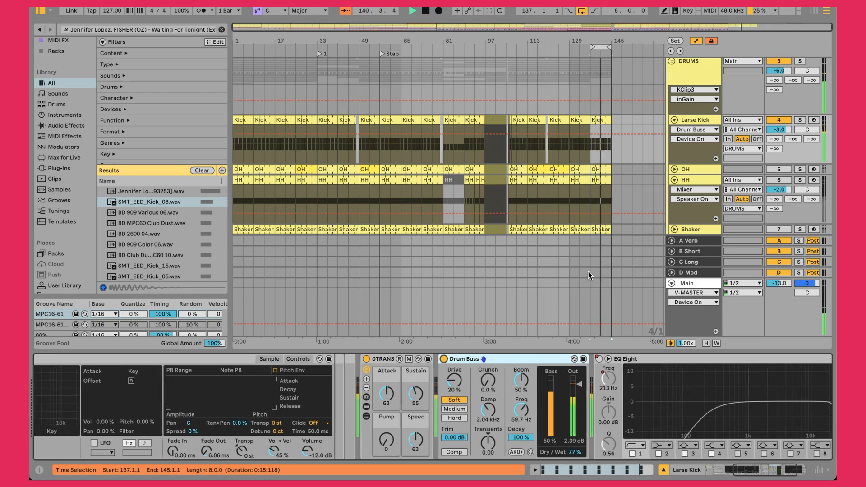
key("F4")
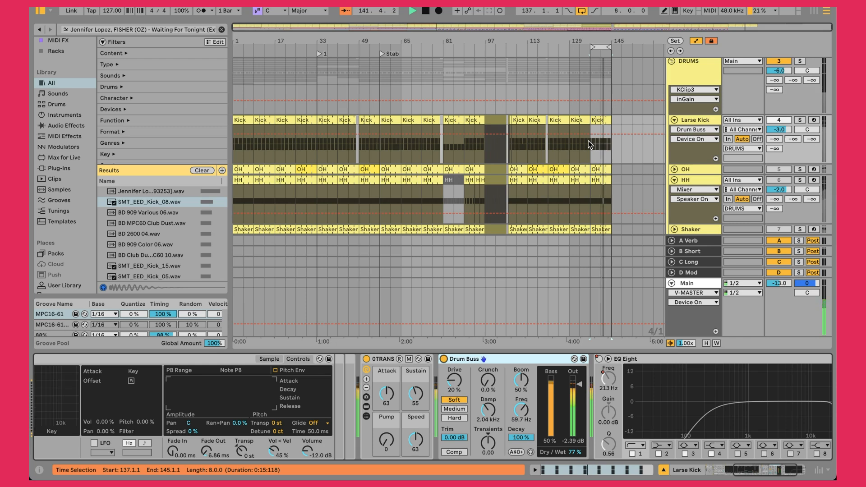
key("F4")
key("F4")
key("F4")
key("F4")
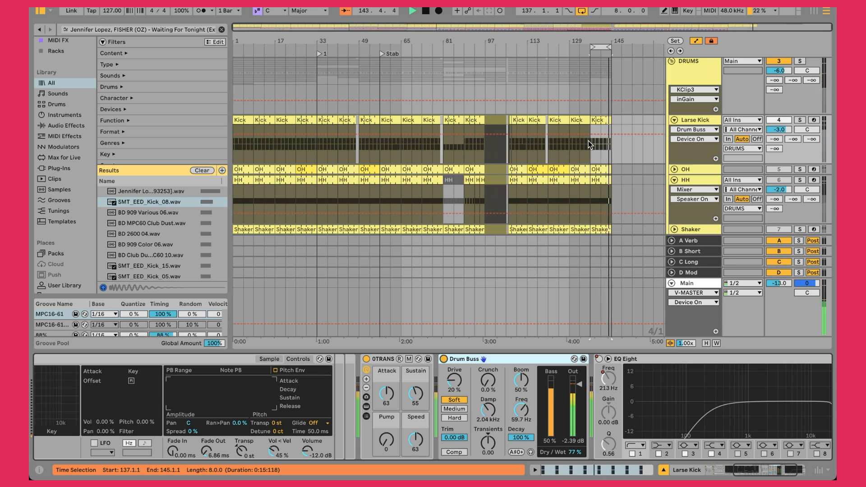
key("F4")
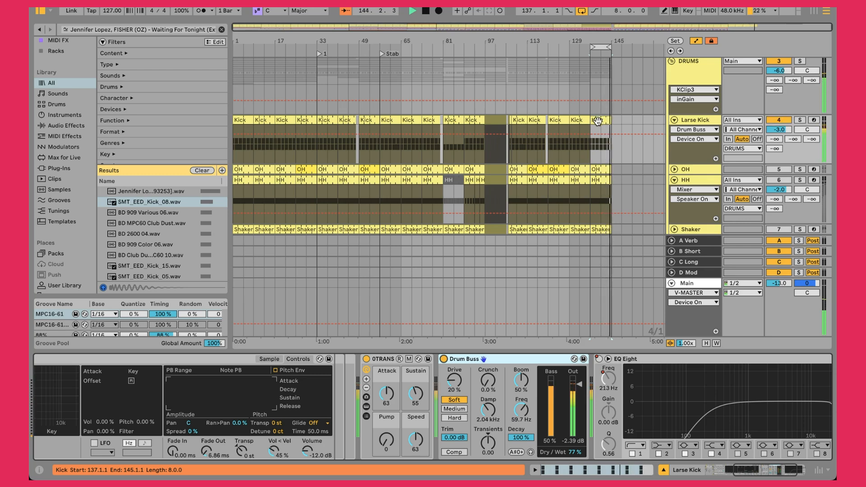
Unfold and activate the OH track, and open its outro clip at bar 137 in the note editor
left_click(674, 169)
left_click(696, 174)
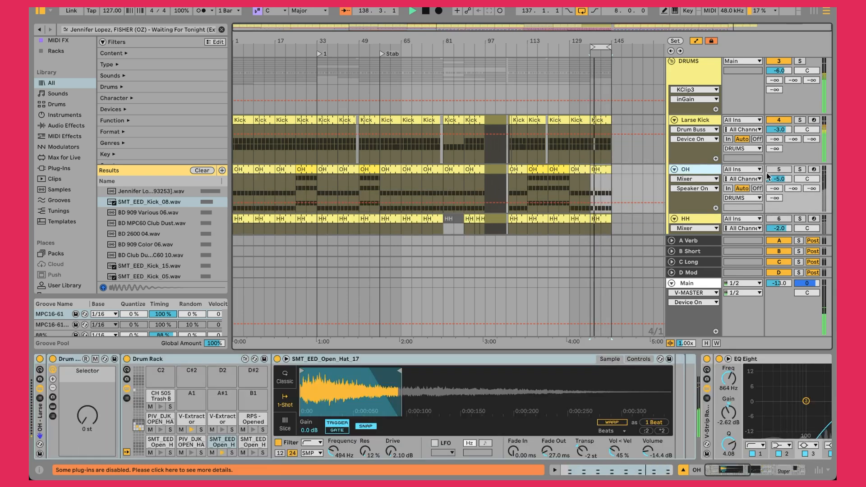
left_click(777, 170)
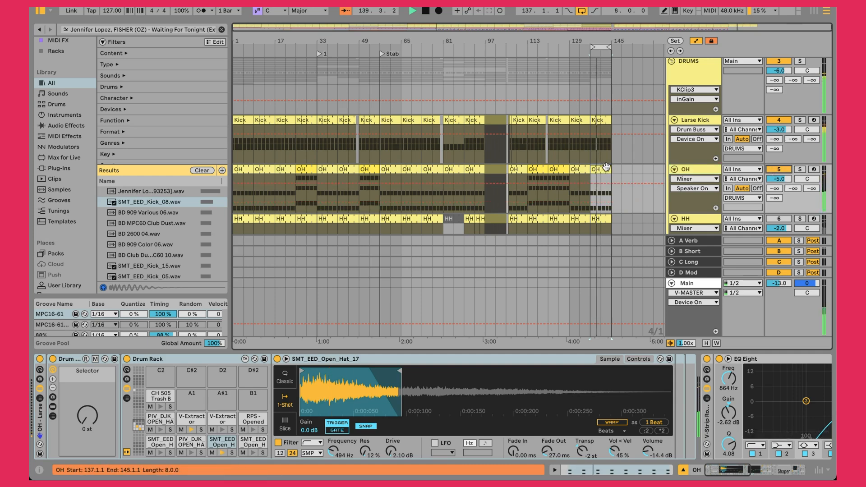
double_click(603, 168)
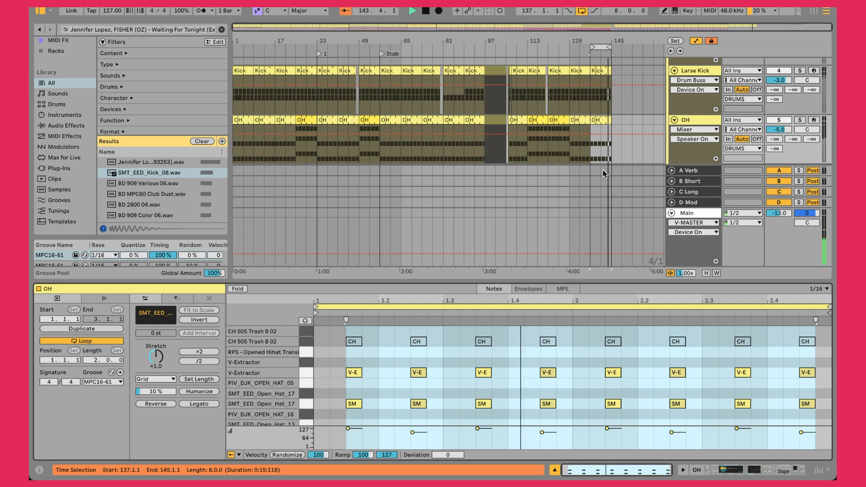
Try the OH clip from bar 121 at bar 137, compare it with the soloed REF track, and undo the move
left_click_drag(560, 121, 600, 119)
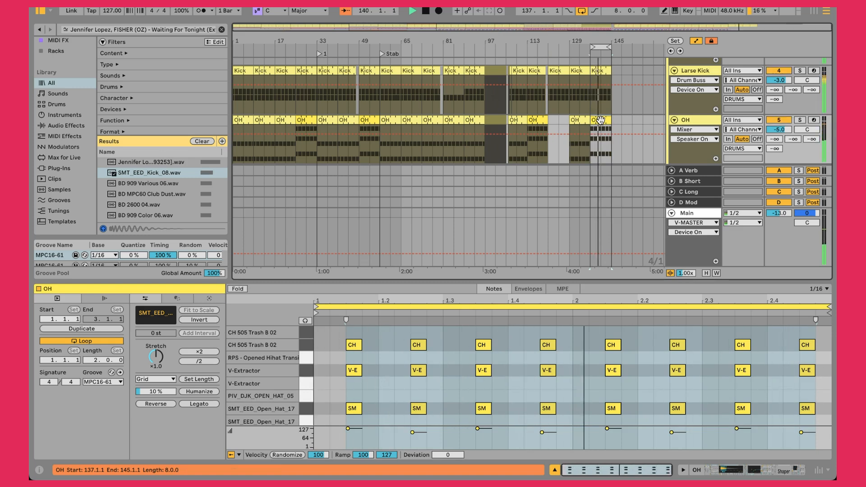
key("s")
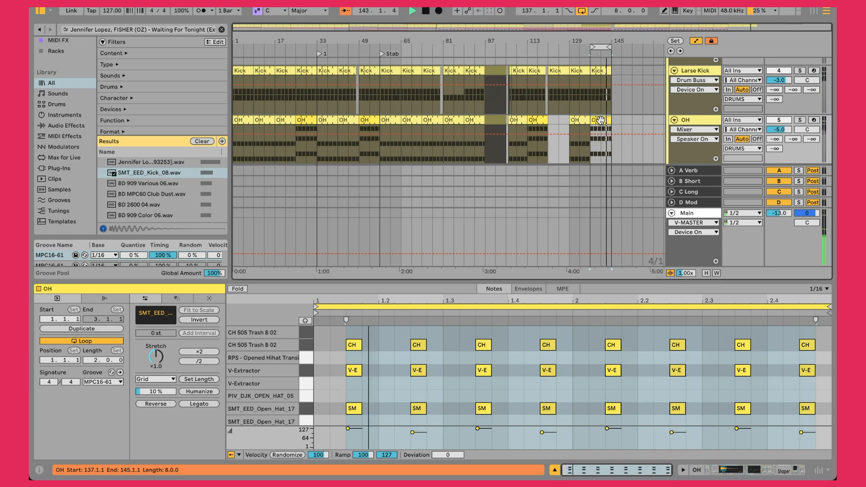
key("s")
key("0")
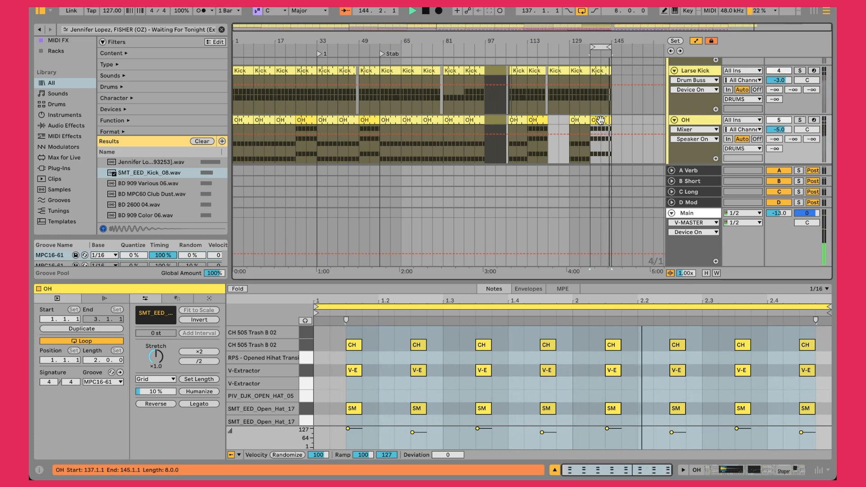
key("space")
key("super+z")
Select the green slice at 142.3.3 on the REF track and audition the reference audio from there
scroll(600, 121, "up", 5)
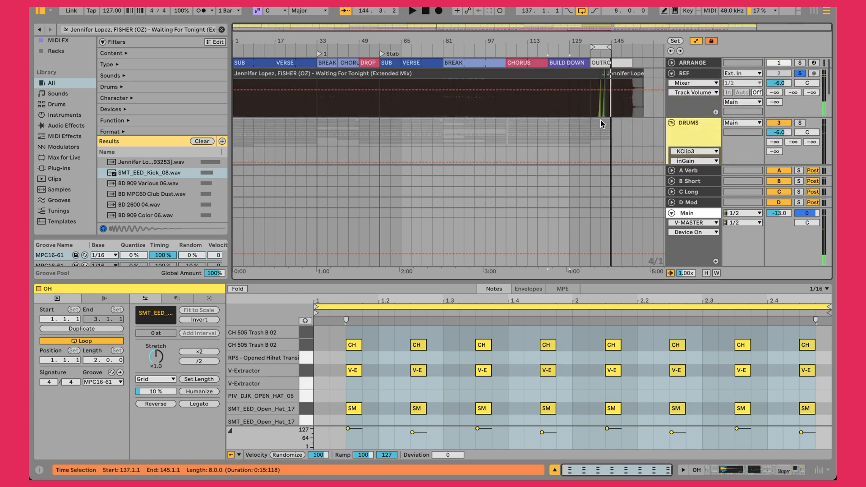
left_click_drag(604, 41, 564, 90)
scroll(590, 107, "right", 3)
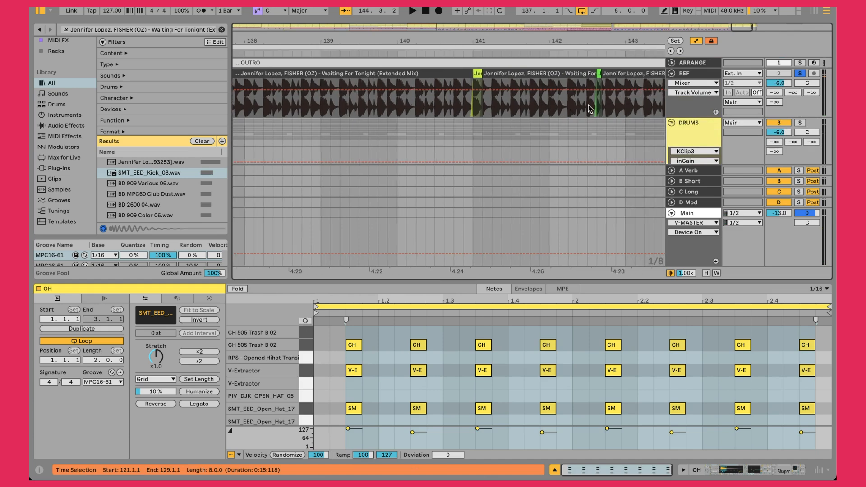
left_click_drag(564, 45, 565, 90)
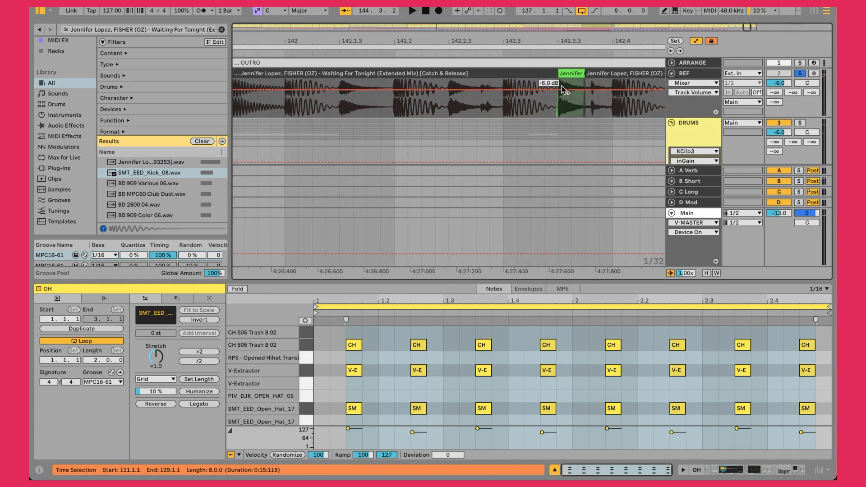
left_click(570, 75)
key("space")
key("space")
key("space")
key("space")
key("space")
key("space")
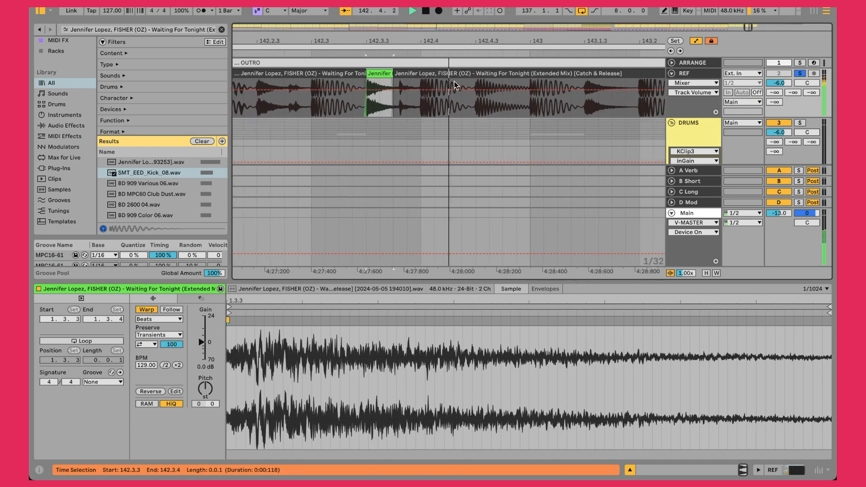
key("space")
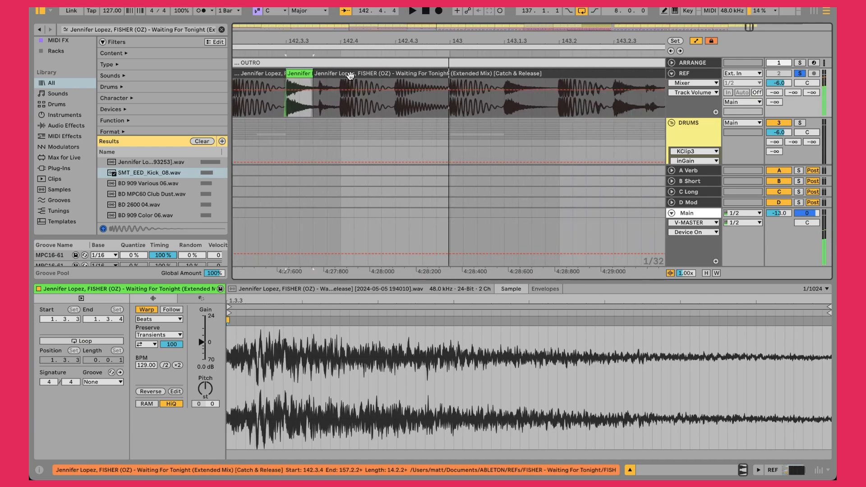
Show the green REF slice's sample in the browser and search for similar sounds
right_click(303, 73)
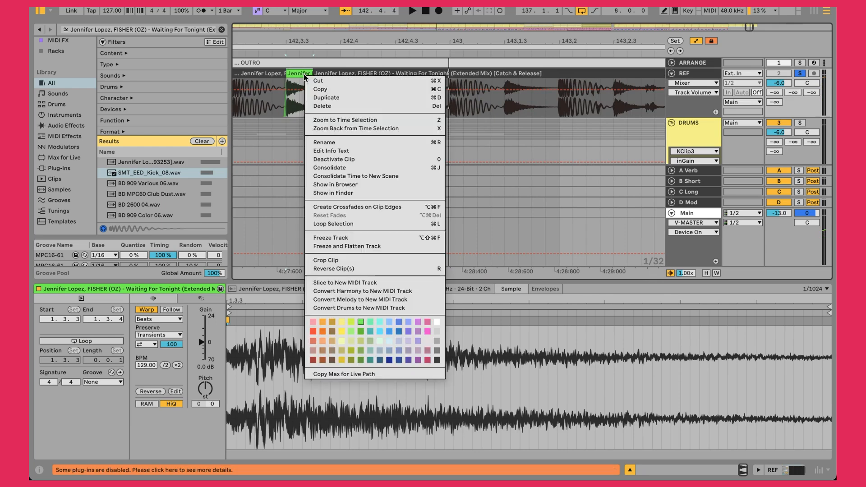
left_click(347, 185)
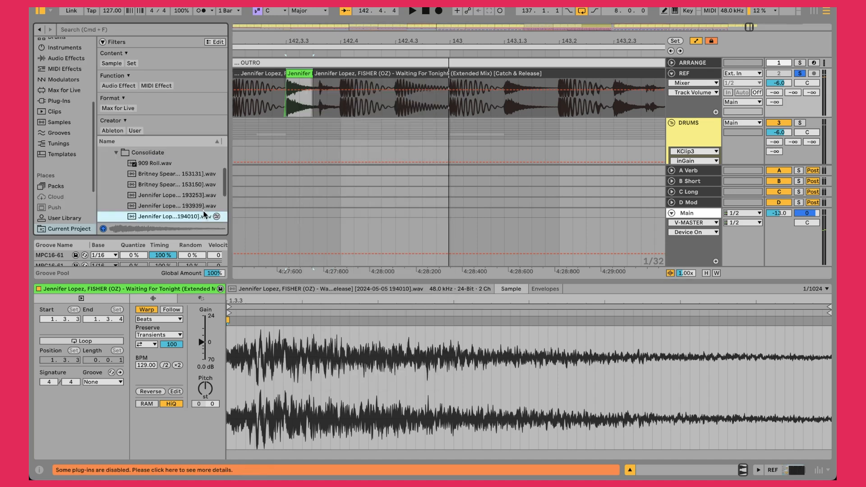
left_click(216, 217)
Audition CH Trash B 505 08, CH Lindrum Color 03, CH 505 Trash B 03 and Snare Rolling among the similar samples
left_click(162, 186)
left_click(149, 194)
left_click(145, 206)
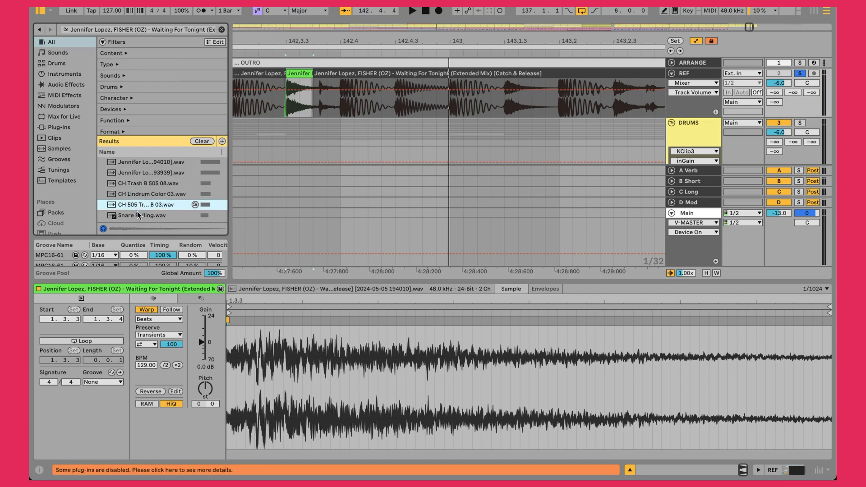
left_click(137, 215)
left_click(140, 195)
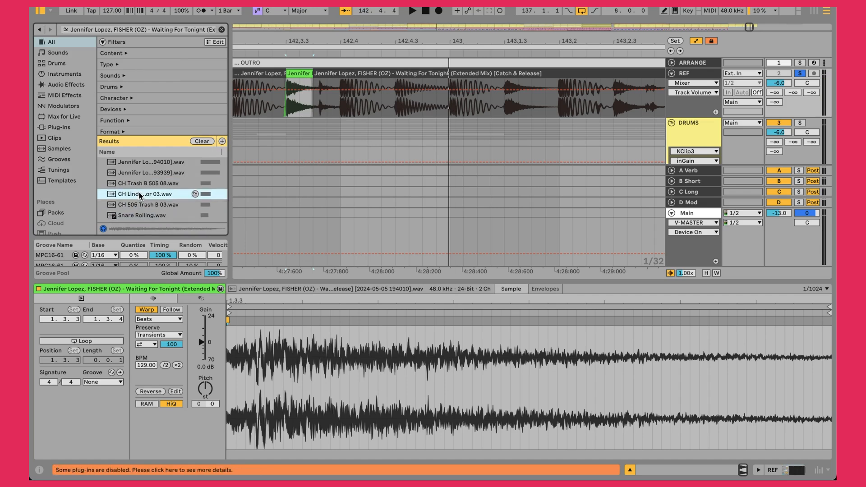
left_click(168, 184)
Copy the OH clip from bar 121 to bar 137 and play the arrangement from there
left_click_drag(403, 46, 406, 9)
scroll(487, 148, "down", 1)
scroll(486, 149, "down", 3)
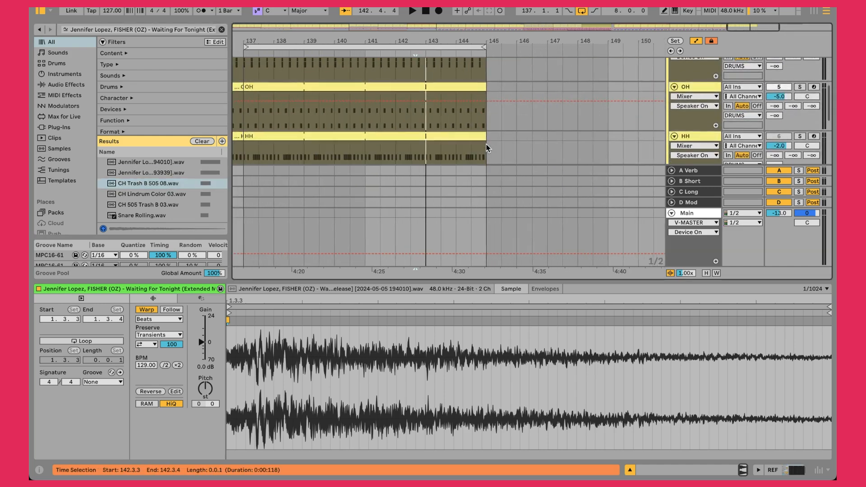
left_click_drag(391, 43, 473, 43)
left_click(366, 84)
key("super+c")
left_click(443, 84)
key("super+v")
key("space")
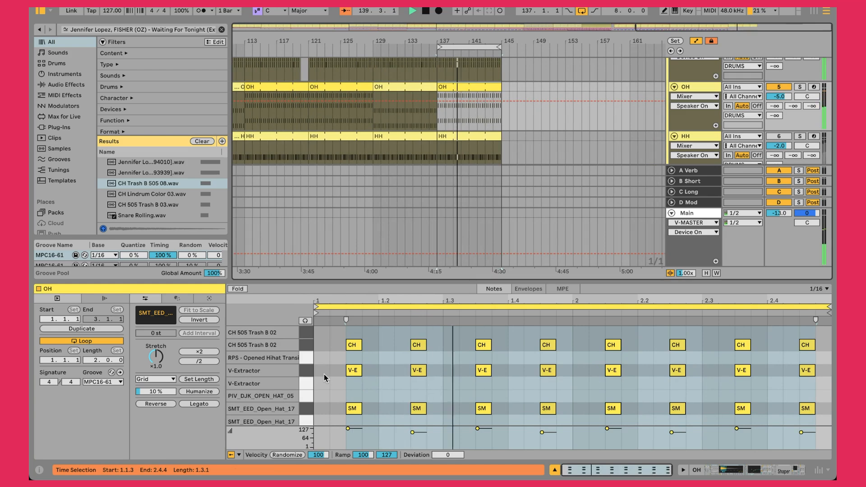
Audition the OH Drum Rack layers by soloing the SMT_EED_Open_Hat_17, CH 505 Trash B 02 and V-Extractor pads in turn
key("shift+Tab")
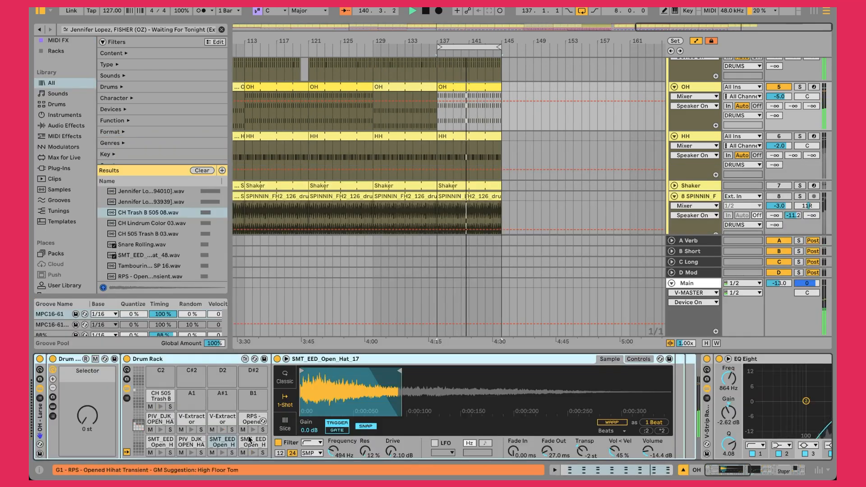
left_click(261, 453)
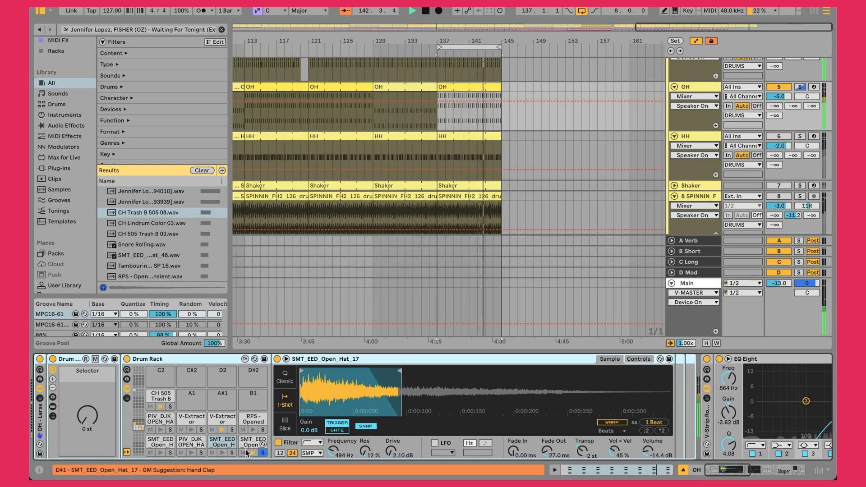
left_click(170, 407)
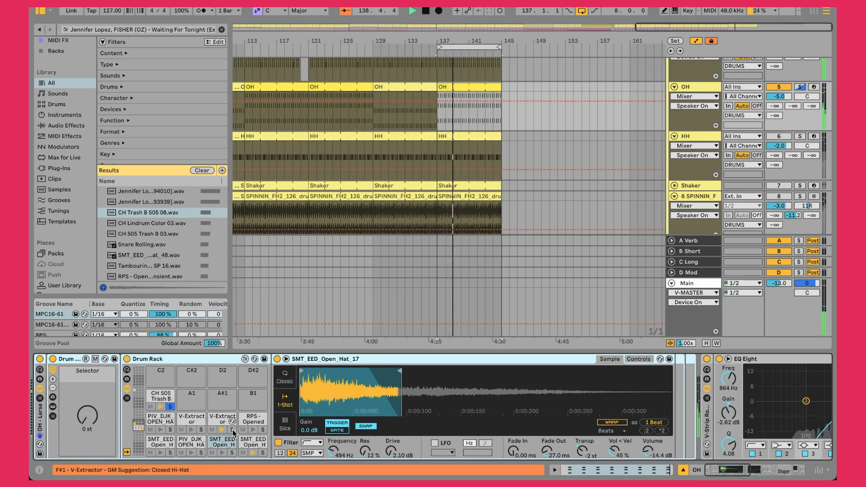
left_click(223, 420)
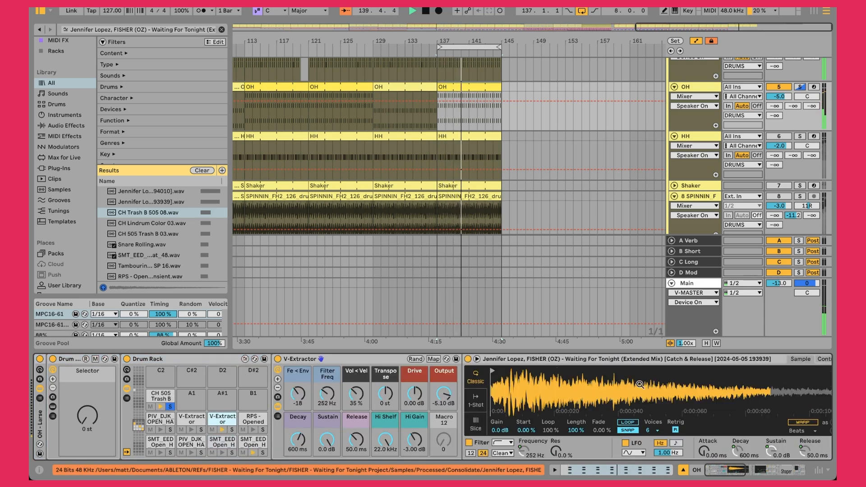
left_click(231, 431)
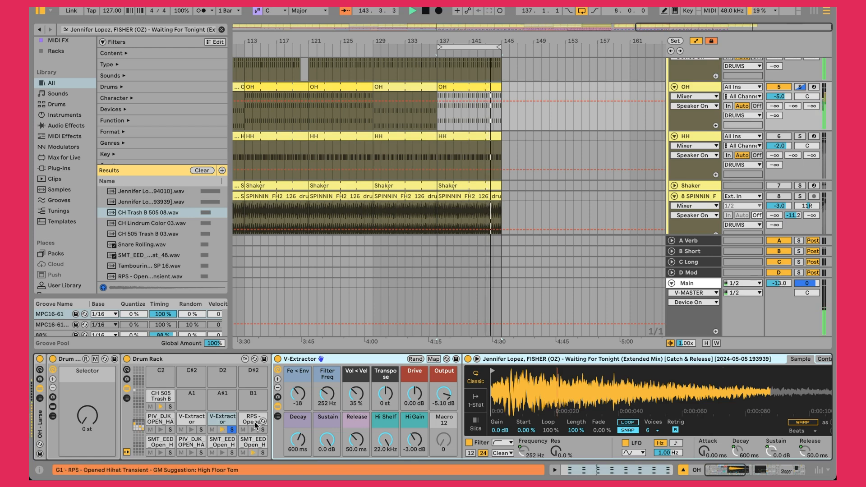
left_click(233, 431)
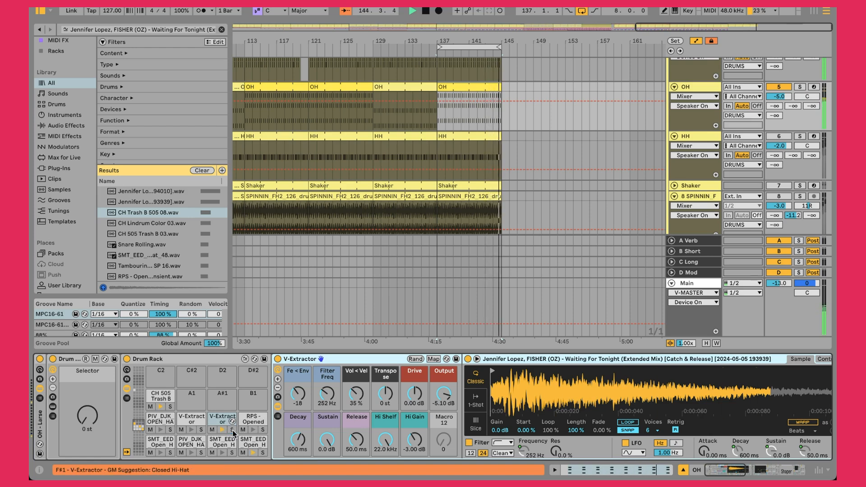
Extend the end point of the SMT_EED_Open_Hat_17 sample slightly and inspect the V-Extractor and CH 505 Trash B 02 layers
left_click(252, 441)
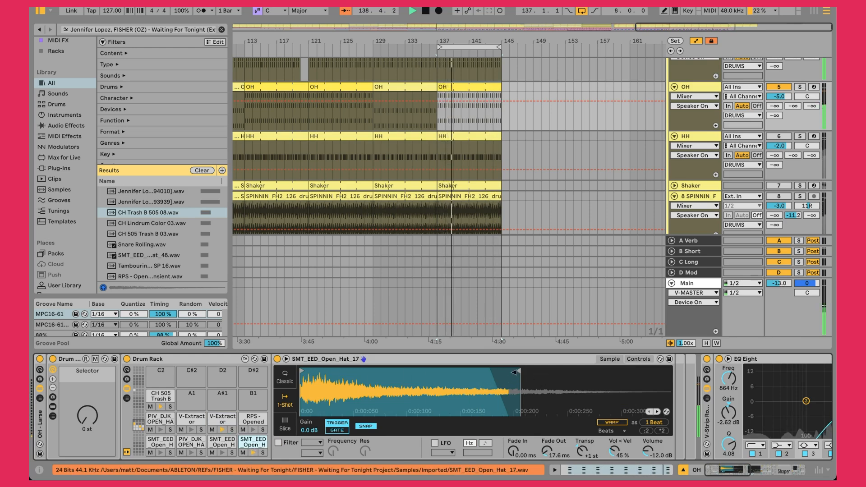
left_click_drag(514, 371, 519, 371)
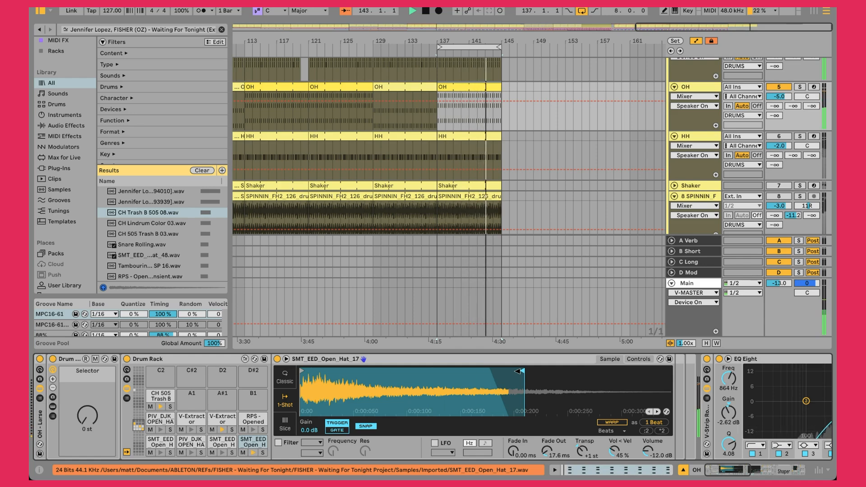
left_click(220, 423)
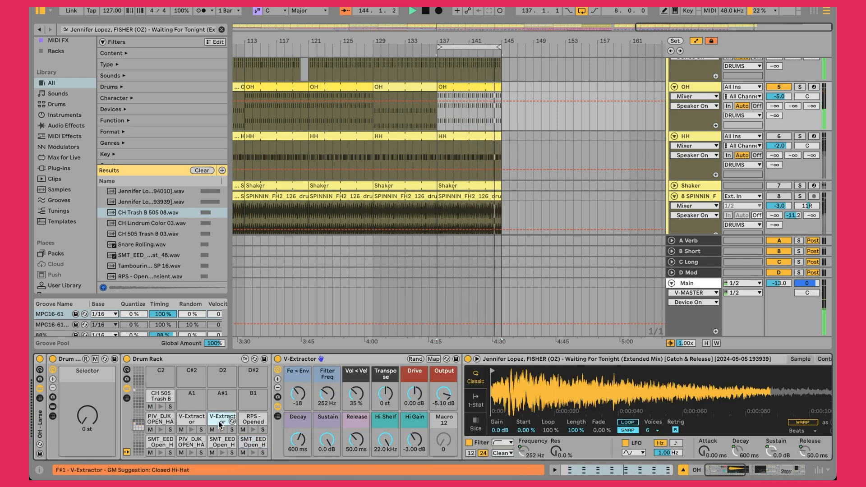
scroll(697, 438, "right", 2)
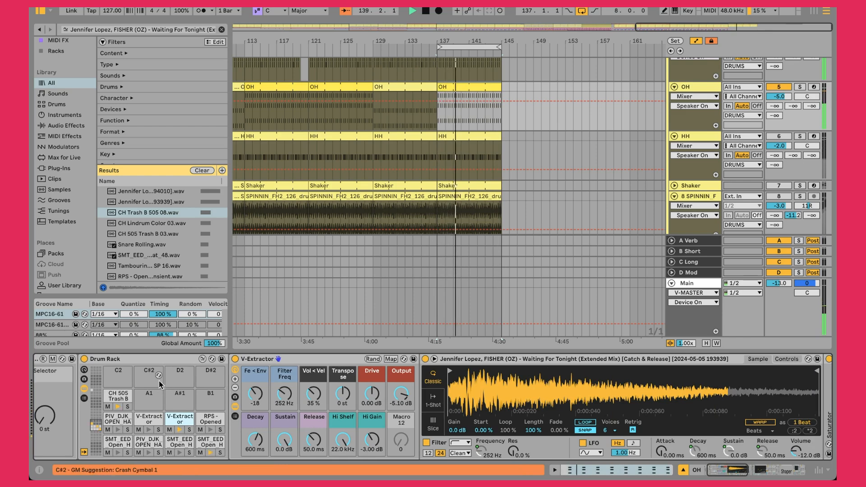
left_click(120, 399)
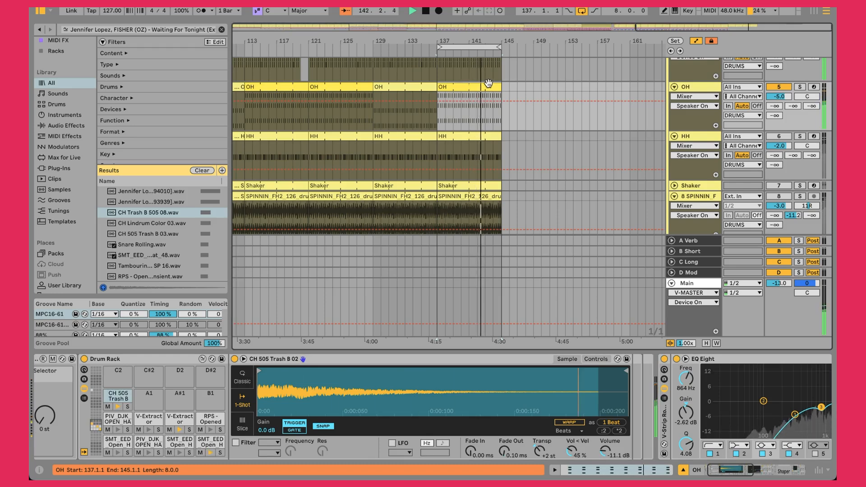
Compare the OH clips by looping bars 129 to 137, and return the loop to bars 137 to 145
left_click_drag(472, 47, 414, 48)
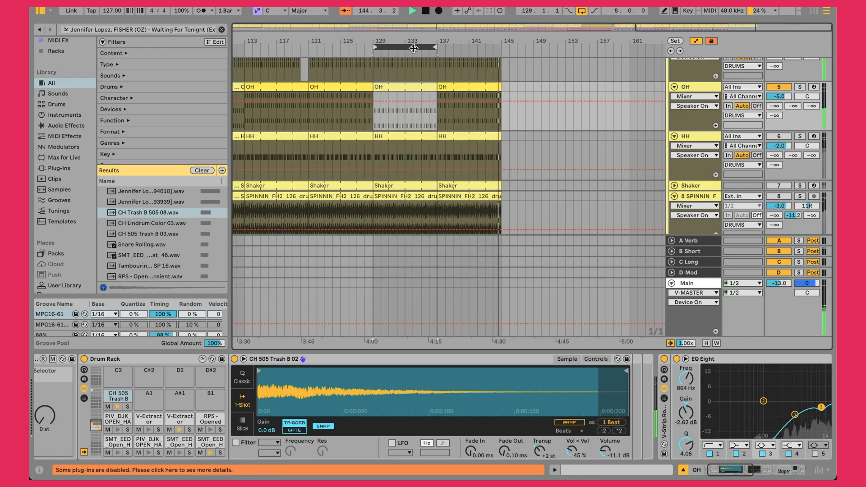
key("space")
key("space")
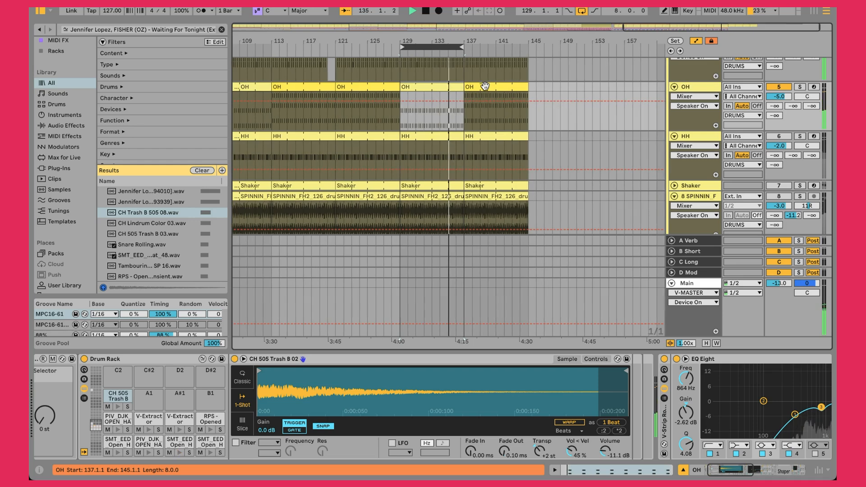
left_click_drag(426, 51, 490, 49)
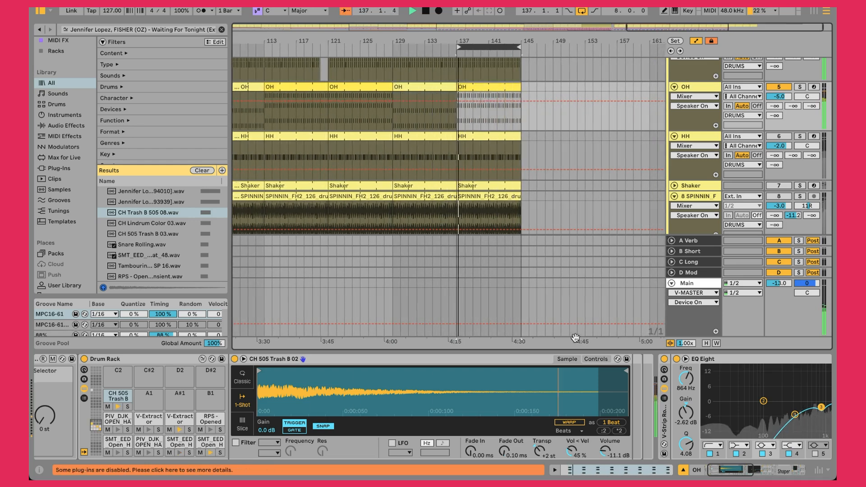
Examine the EQ Eight on the OH track and collapse the devices inside the SIDE + SAT rack
scroll(551, 385, "right", 10)
scroll(551, 386, "right", 2)
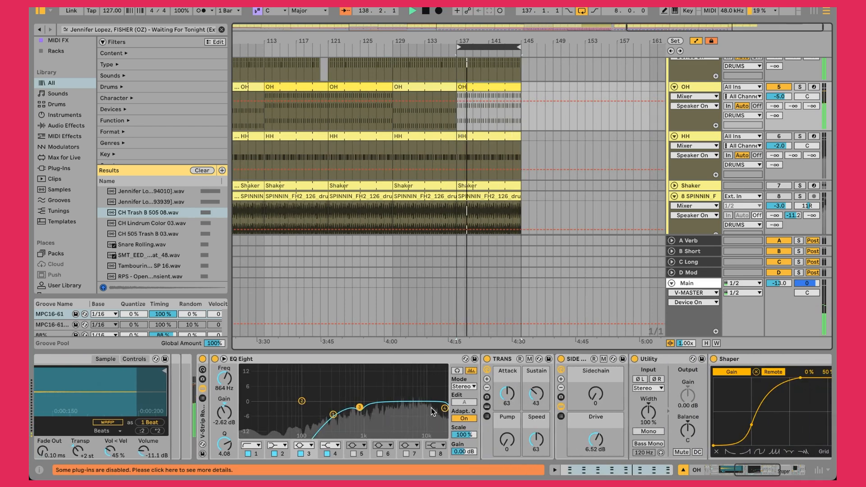
left_click(379, 377)
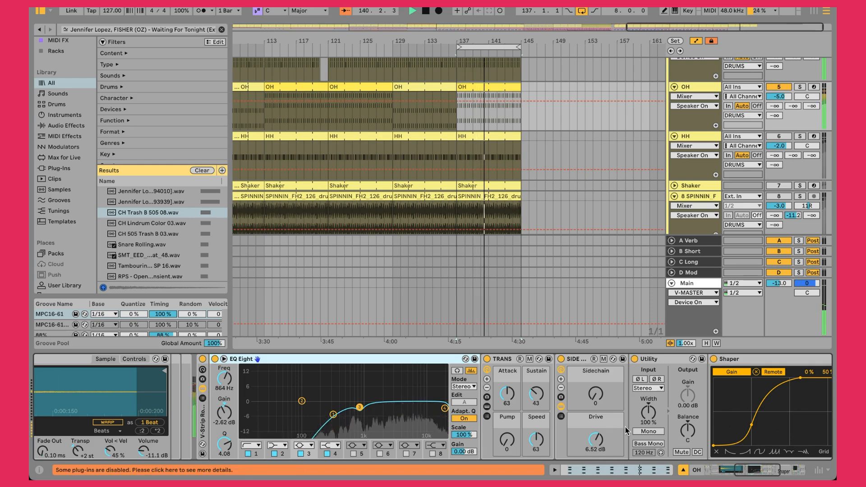
left_click(562, 408)
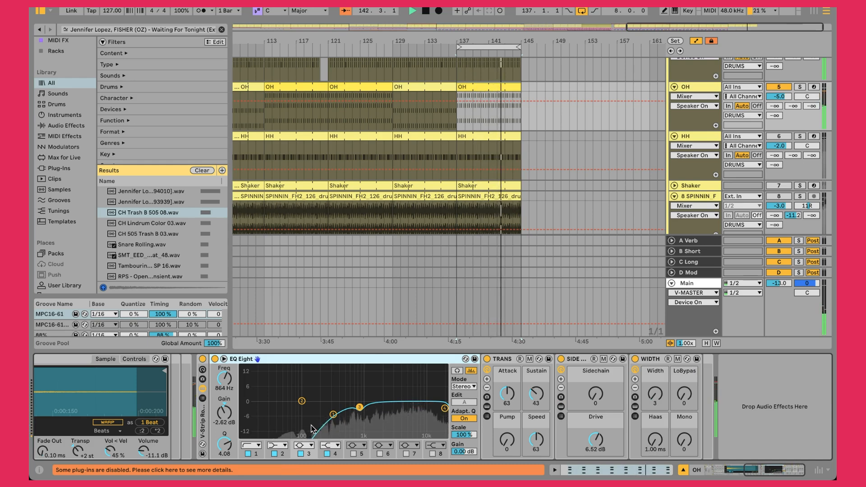
Try boosting band 3 of the OH track's EQ Eight and undo the change
left_click(333, 415)
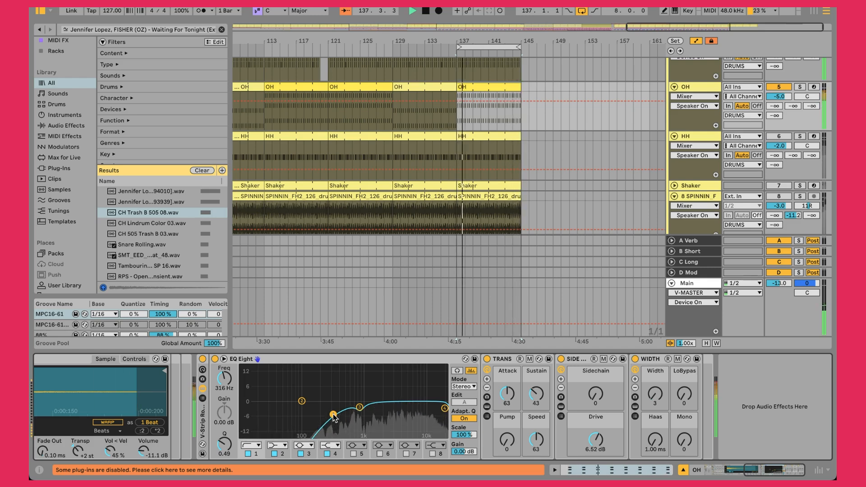
left_click(359, 408)
left_click_drag(359, 408, 358, 367)
key("ctrl+z")
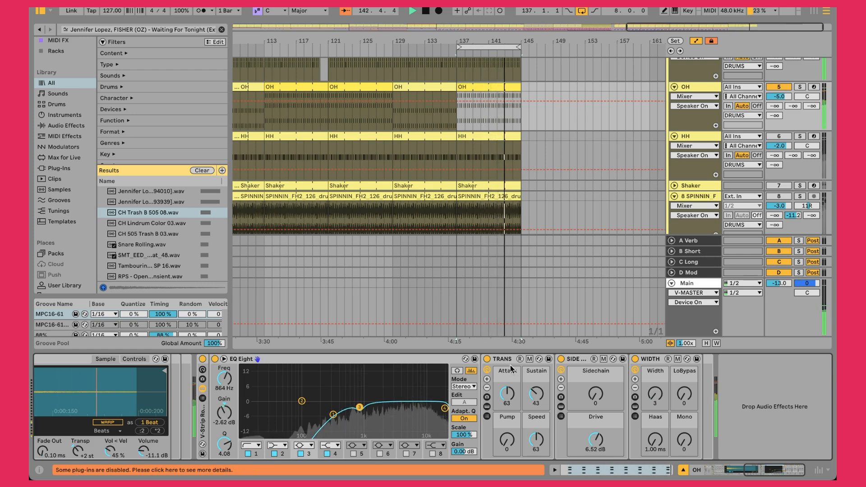
Examine the TRANS rack, the Utility, Shaper and Saturator inside the SIDE + SAT rack, and its Drive macro
left_click(533, 381)
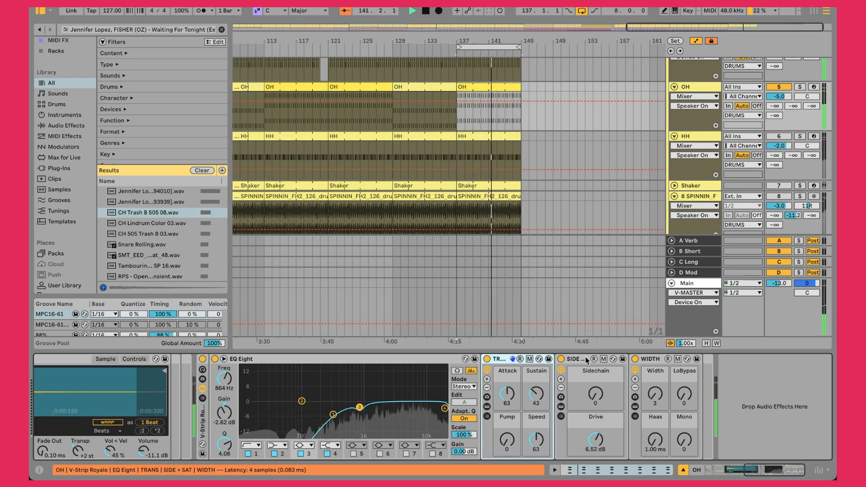
left_click(575, 413)
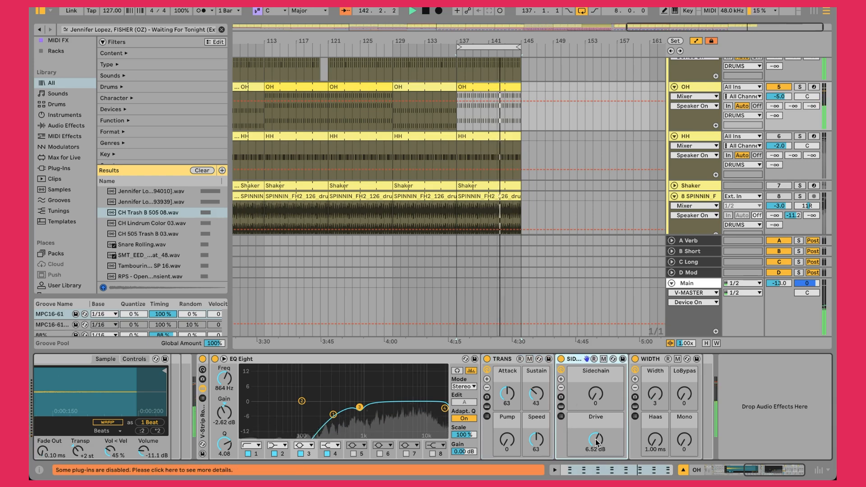
left_click(561, 415)
scroll(590, 421, "right", 3)
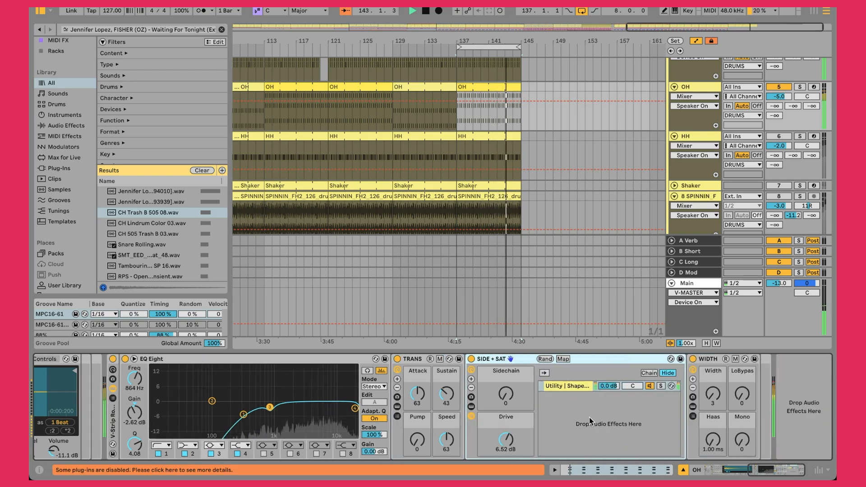
left_click(471, 415)
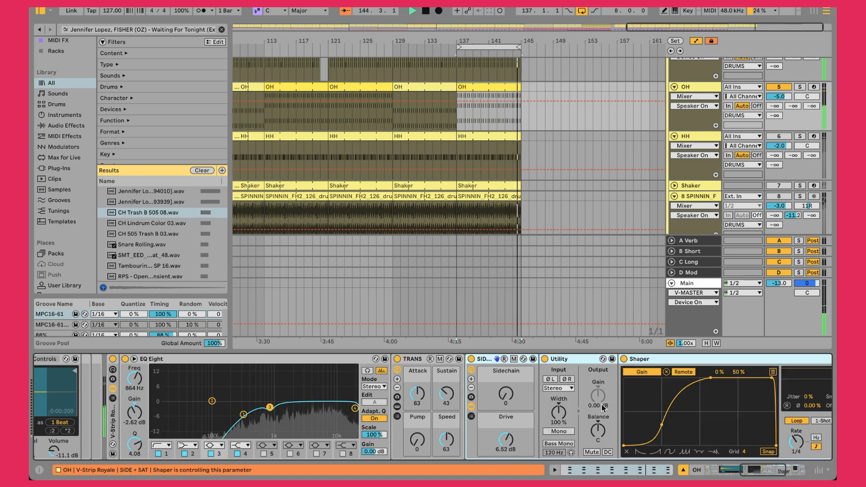
scroll(632, 408, "left", 2)
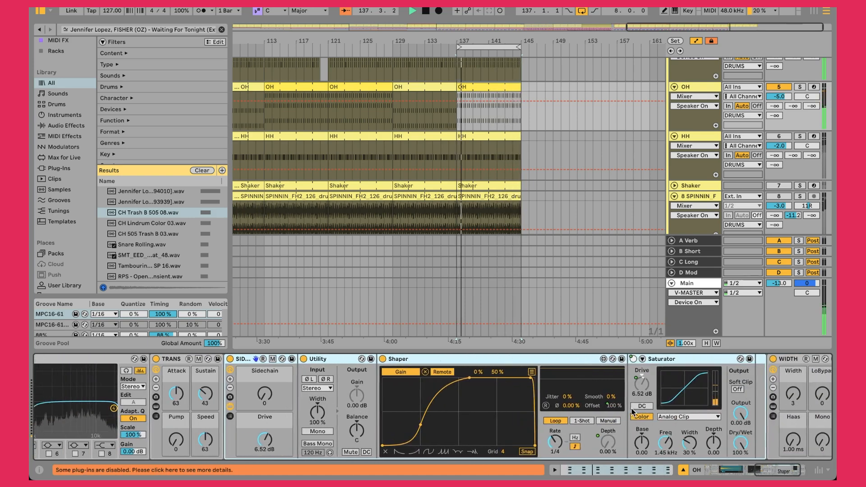
left_click(239, 407)
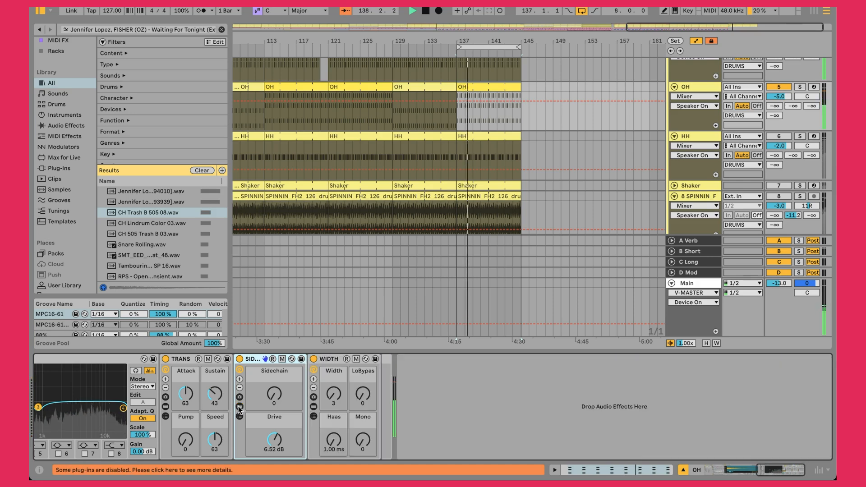
left_click(273, 440)
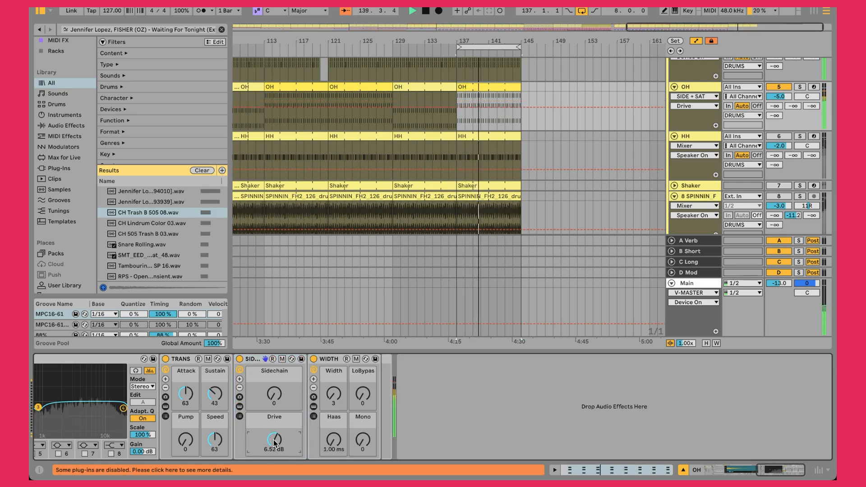
scroll(274, 440, "left", 1)
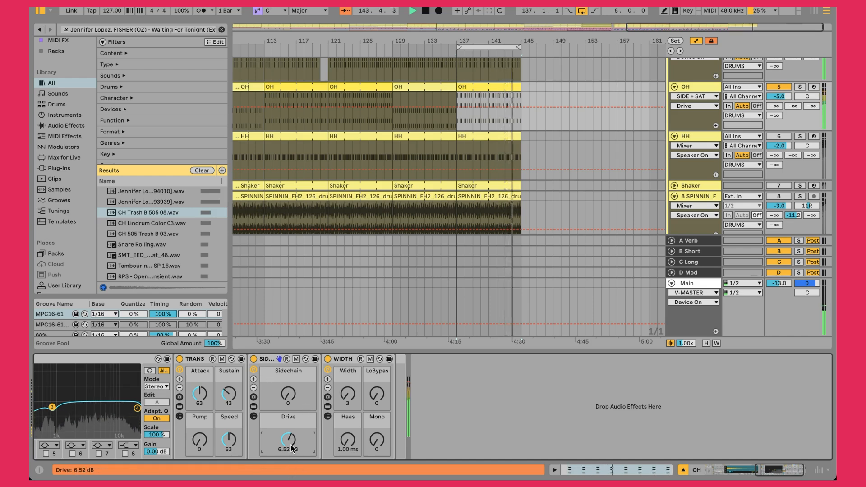
Inspect the Wider plug-in inside the OH track's WIDTH rack, and collapse the rack's devices again
left_click(338, 395)
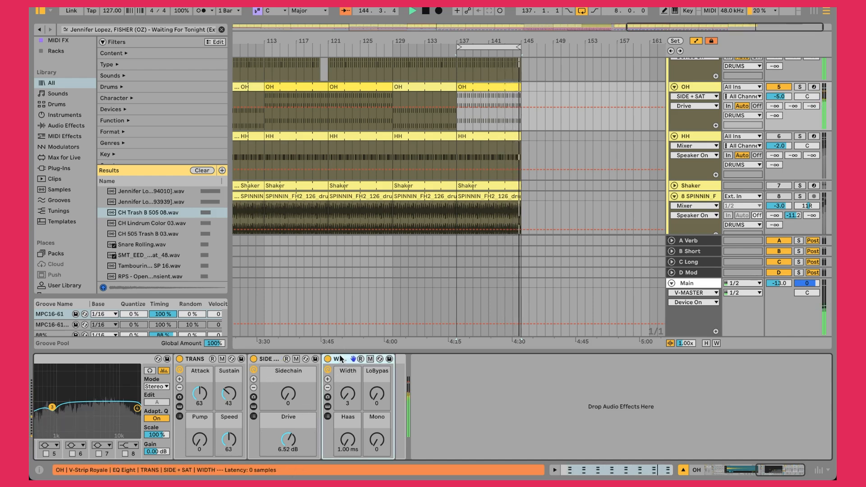
left_click(327, 406)
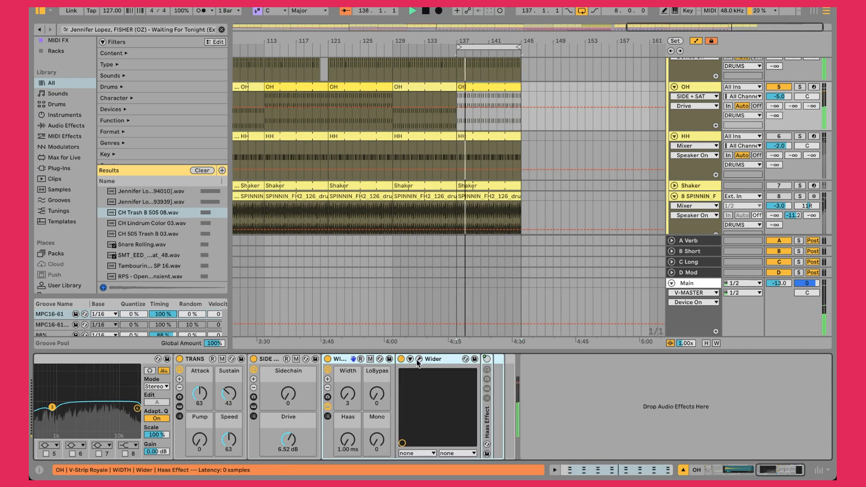
left_click(418, 360)
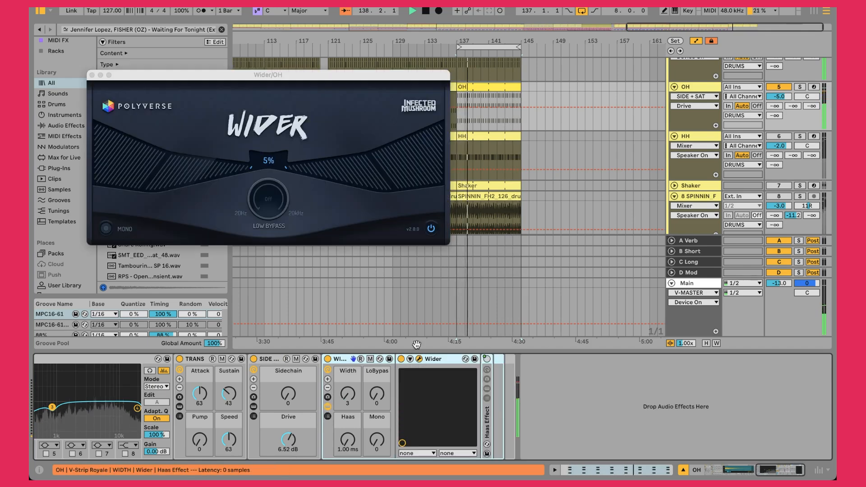
left_click(92, 75)
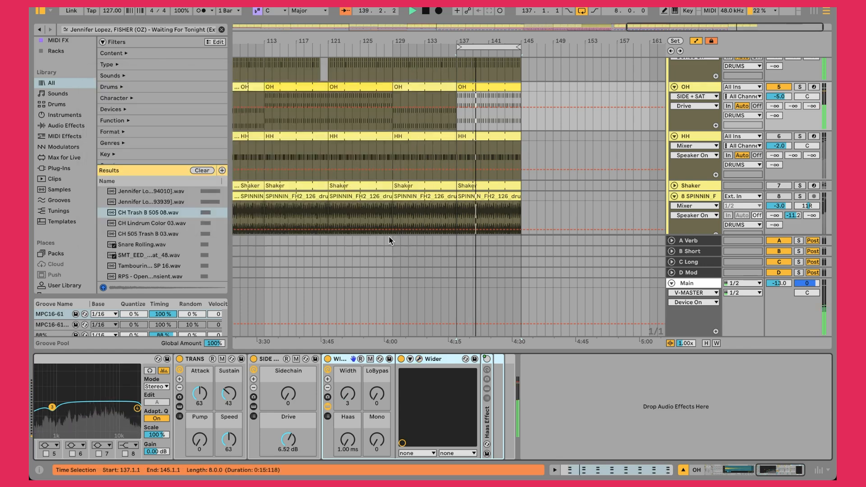
left_click(328, 407)
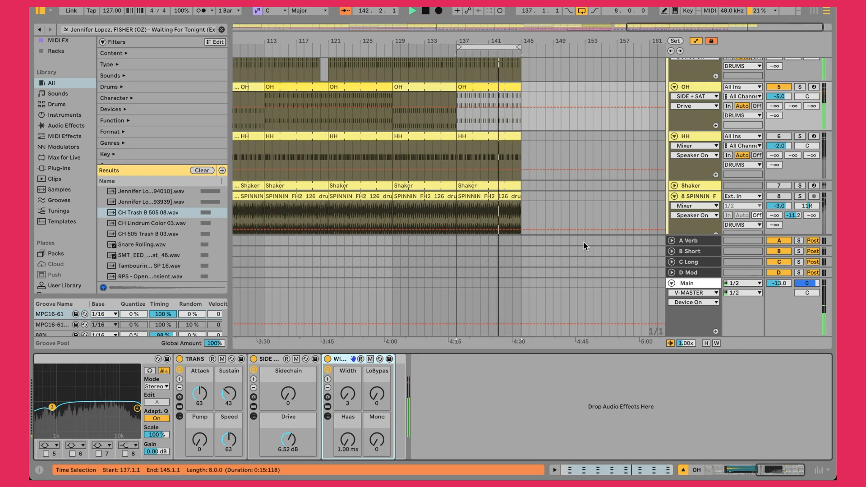
Select the HH track and activate it alongside the open hats
left_click(689, 140)
left_click(773, 135)
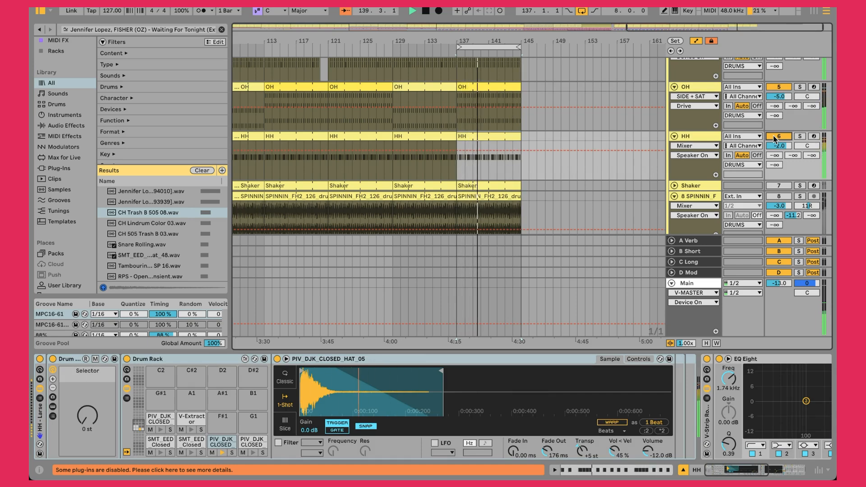
Open the HH clip at bar 137 and examine the closed-hat pattern and its velocities
double_click(480, 138)
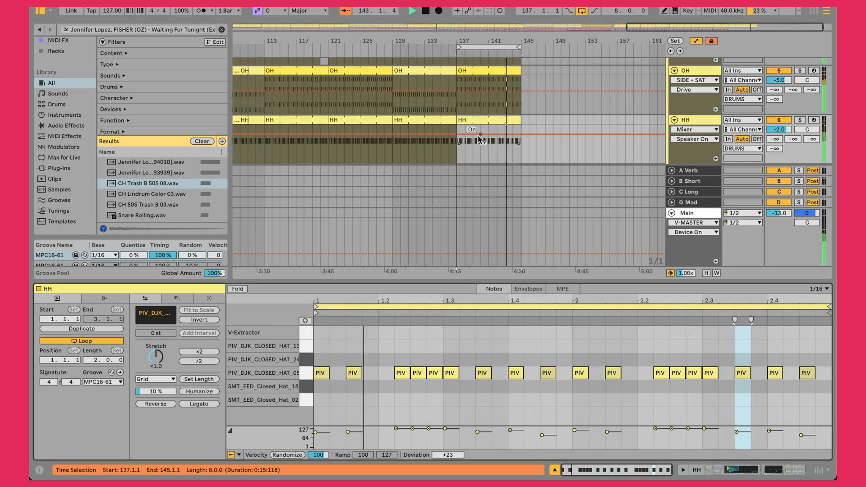
left_click(353, 357)
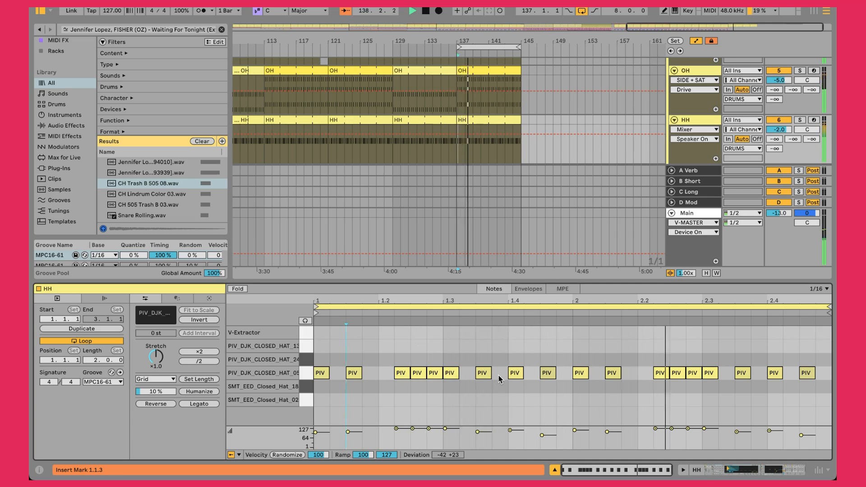
left_click(439, 340)
left_click(459, 355)
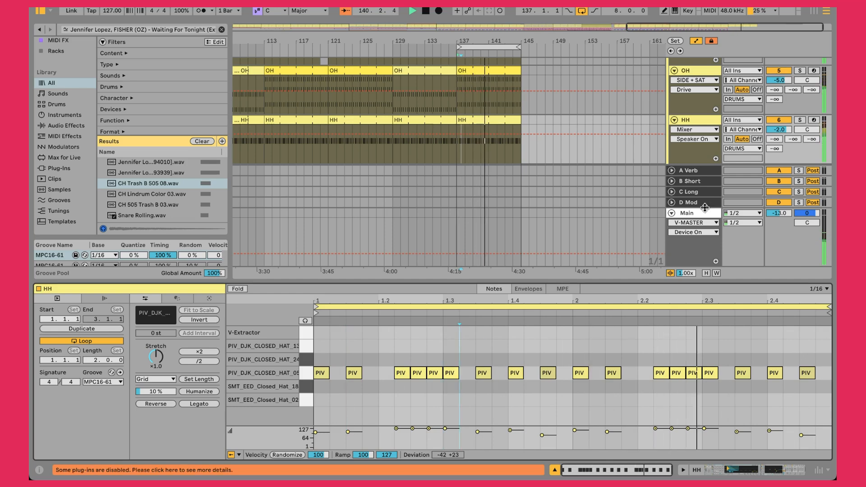
Examine the HH track's Drum Rack, EQ Eight, TRANS rack and SIDE + SAT rack with its Sidechain and Drive macros
left_click(692, 122)
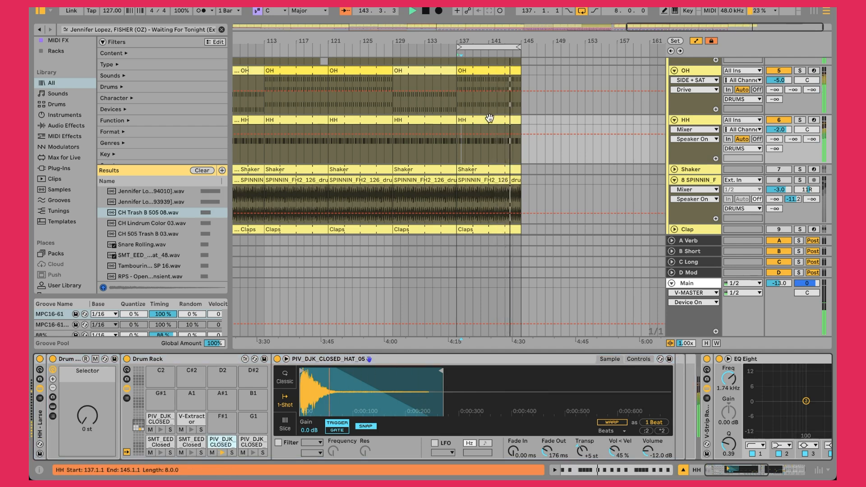
left_click(221, 451)
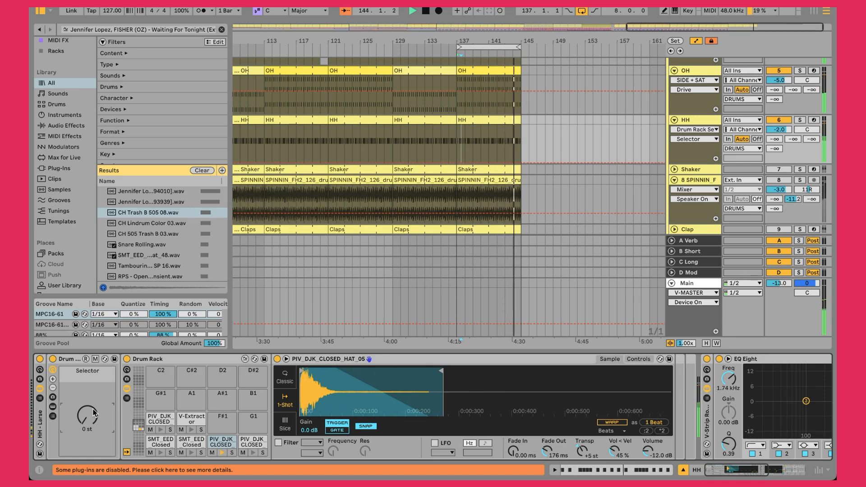
scroll(308, 390, "right", 10)
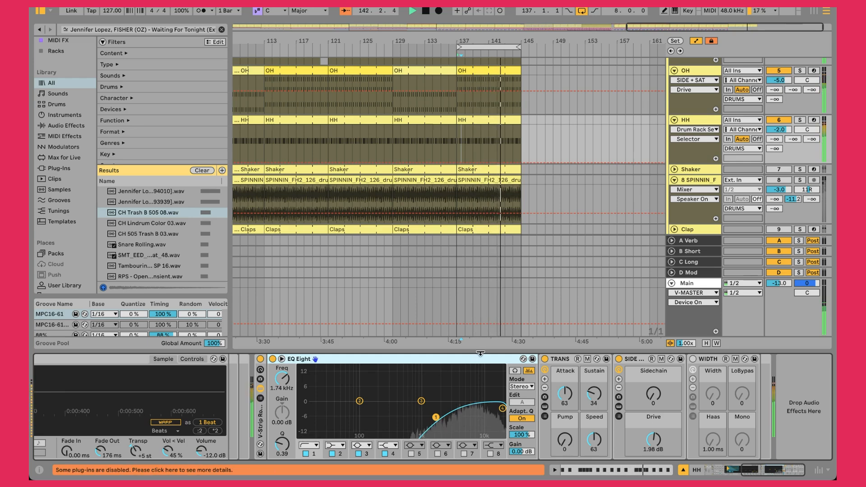
left_click(598, 393)
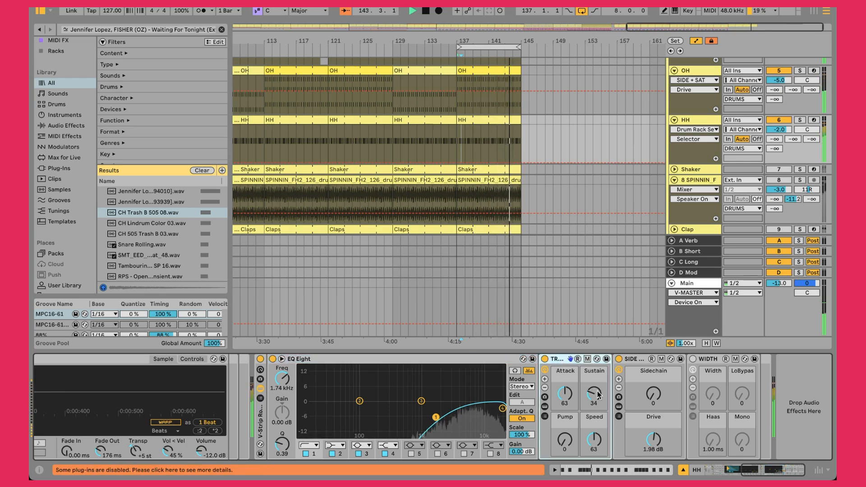
left_click(652, 436)
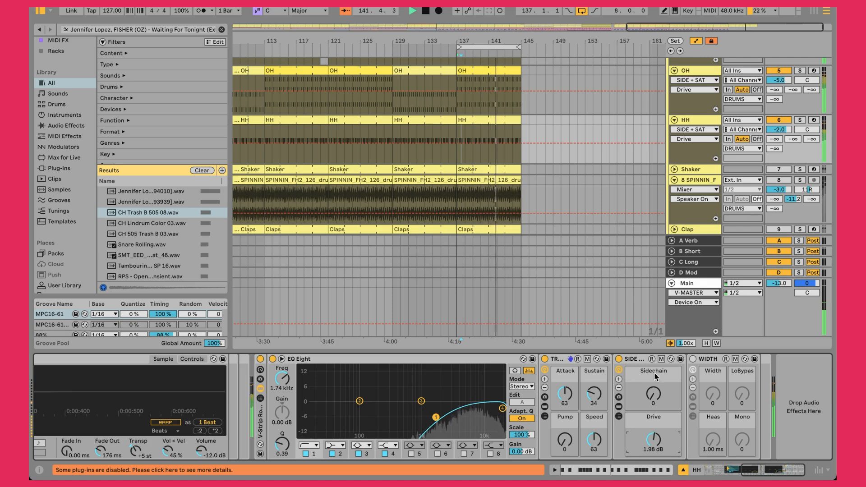
Activate and unfold the Shaker track, and open its clip at bar 137 to show the notes
left_click(781, 170)
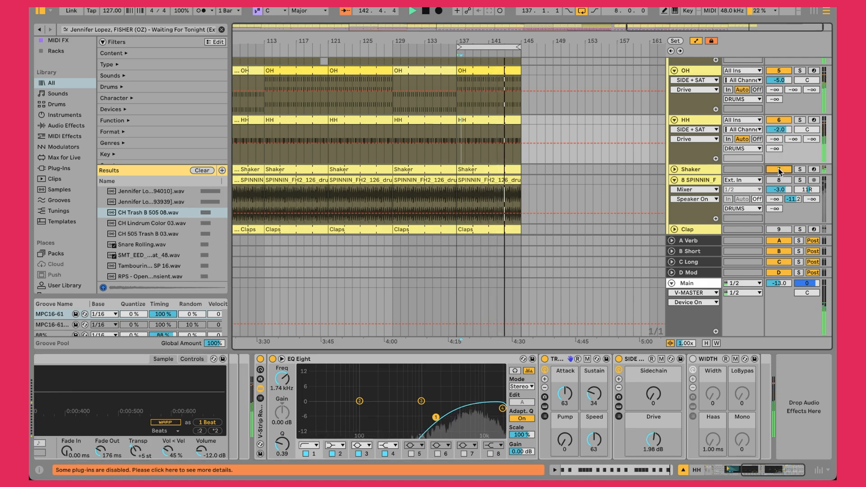
left_click(674, 169)
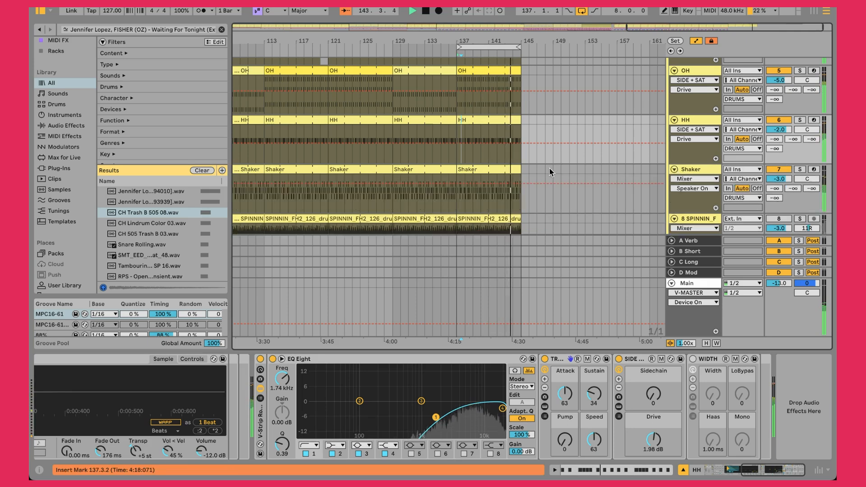
double_click(488, 169)
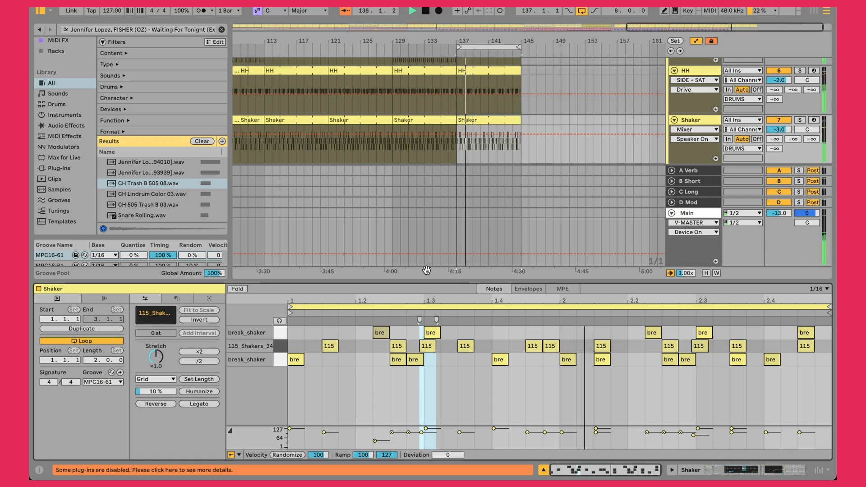
Solo the Shaker and HH tracks together and inspect the break_shaker and 115_Shakers_34 samples in the Shaker track's Drum Rack
left_click(799, 120)
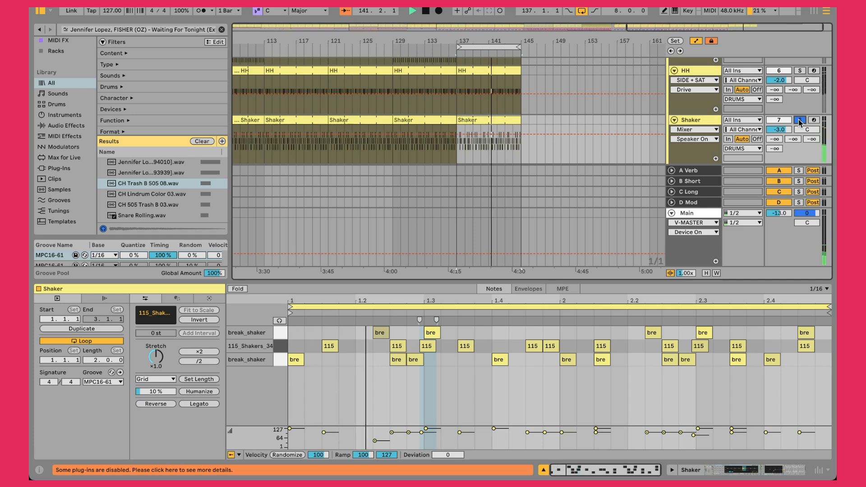
left_click(801, 71)
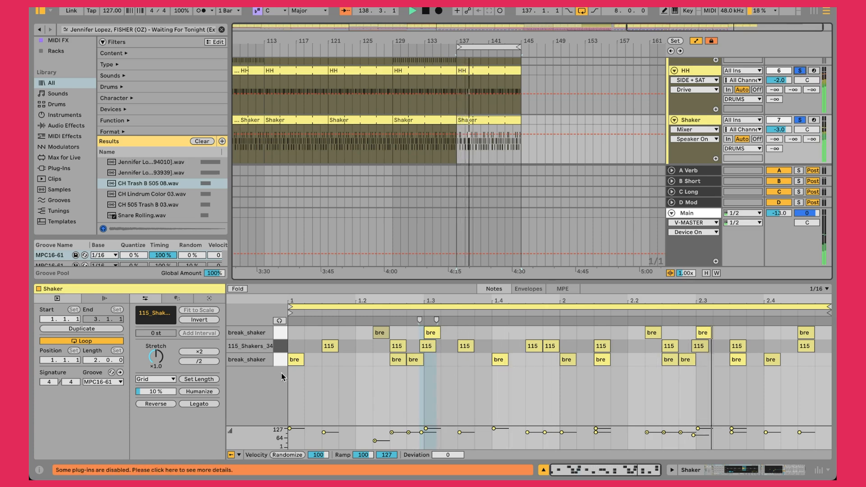
key("shift+Tab")
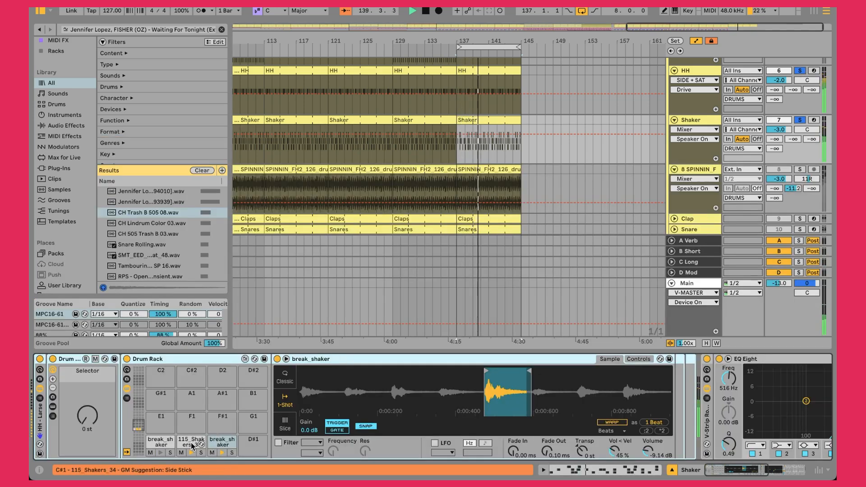
left_click(159, 444)
left_click(183, 441)
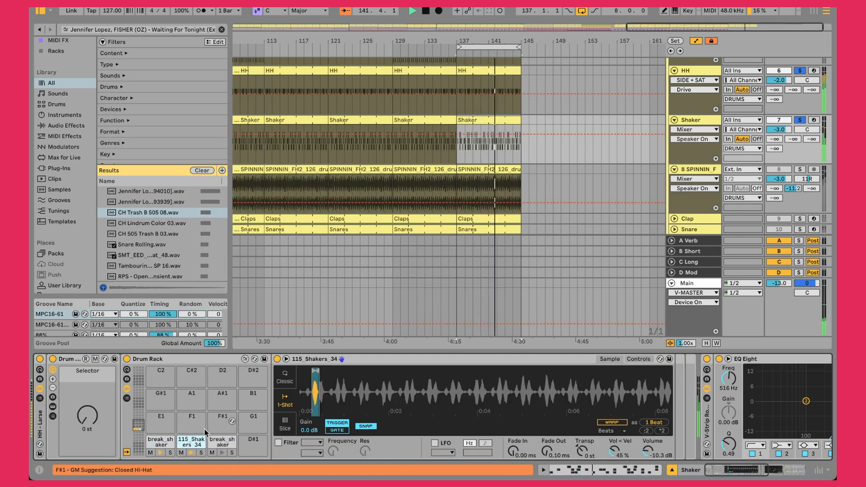
left_click(158, 442)
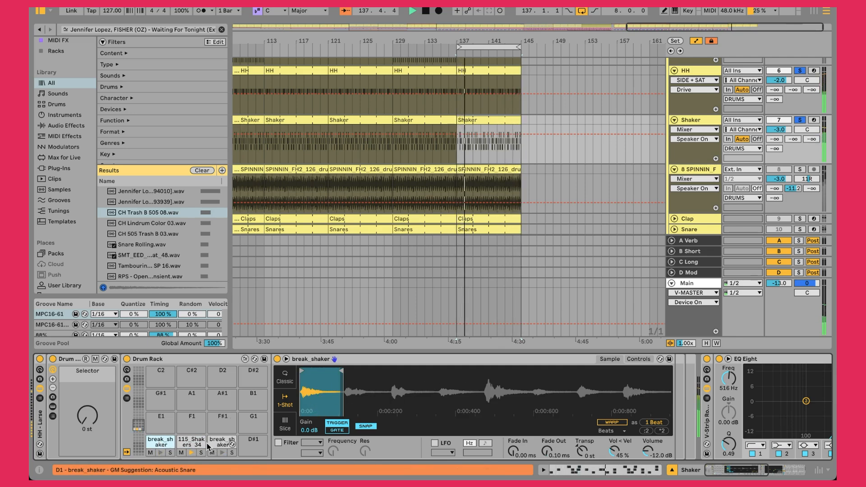
With the Shaker playing alongside the other drums, examine its EQ Eight and its TRANS, SIDE + SAT and WIDTH racks
double_click(487, 120)
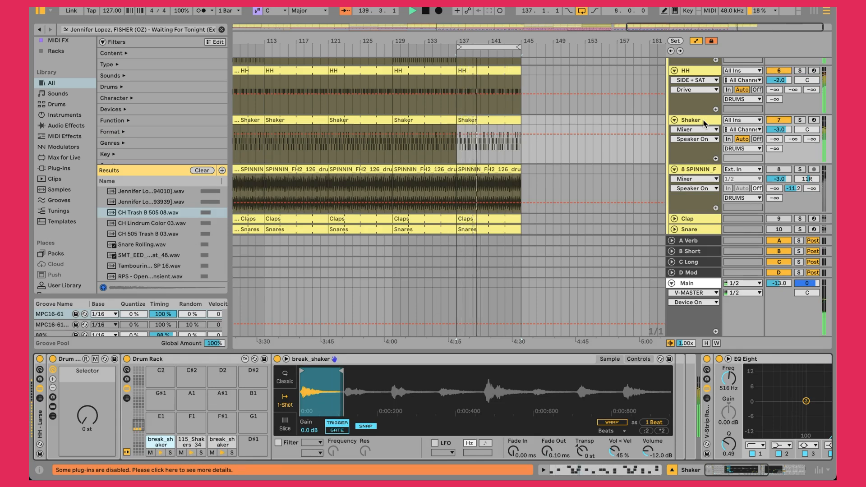
left_click(705, 124)
scroll(595, 379, "right", 5)
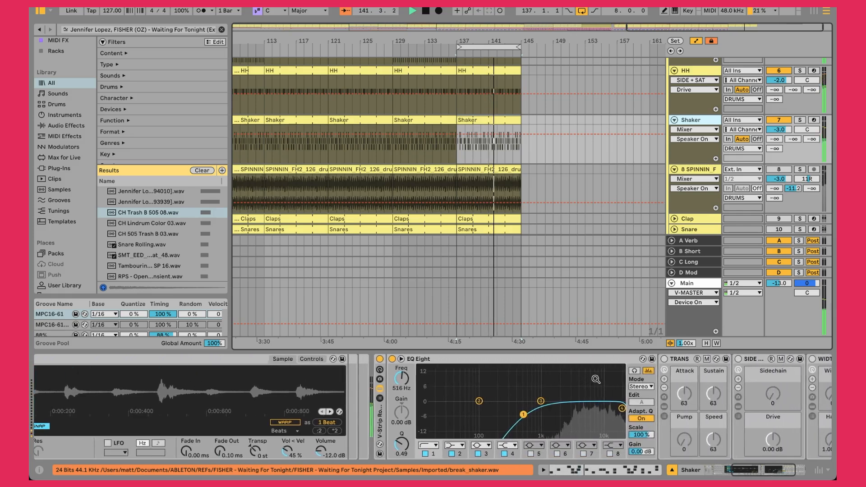
scroll(596, 379, "left", 5)
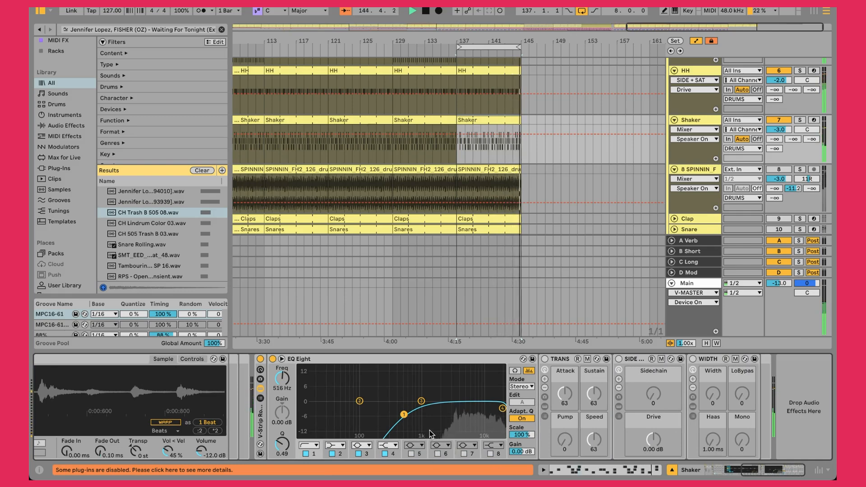
Activate the SPINNIN_FH2 kinky shaker loop track and switch repeatedly between the full drums and the reference track to compare them
left_click(697, 171)
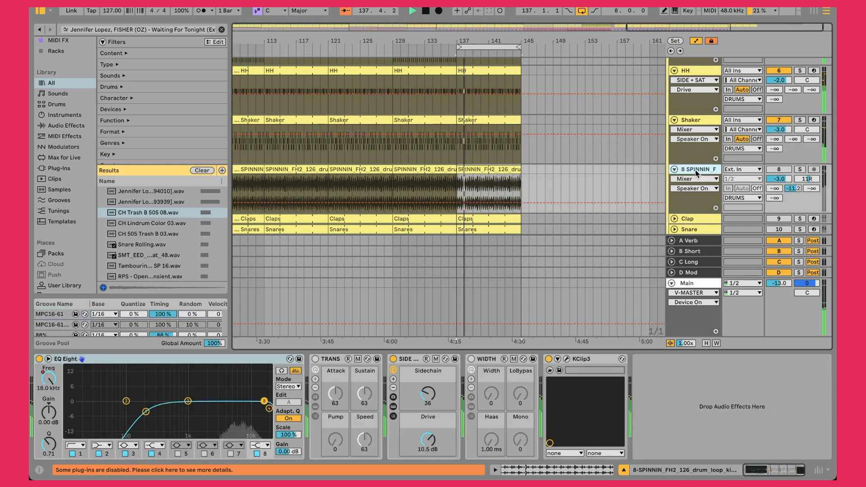
left_click(772, 170)
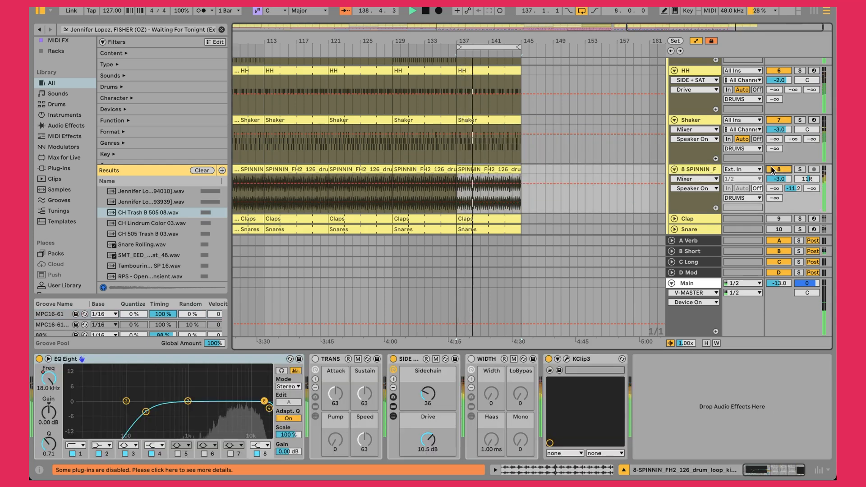
left_click(772, 169)
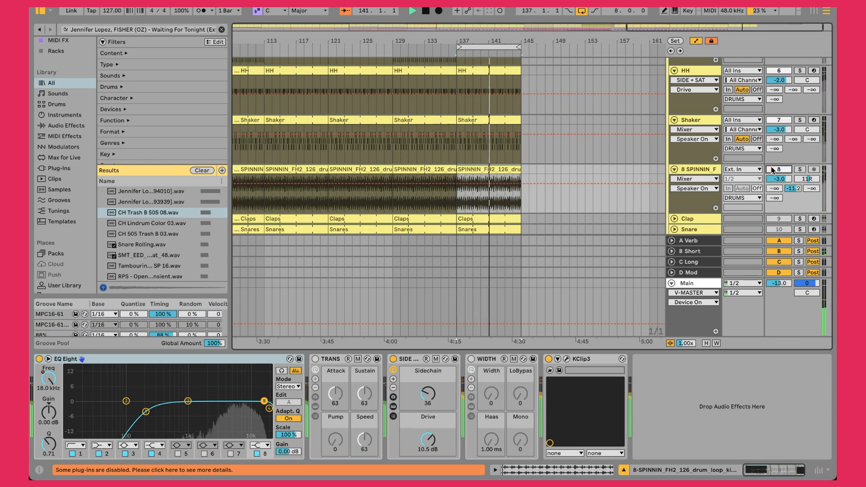
left_click(772, 170)
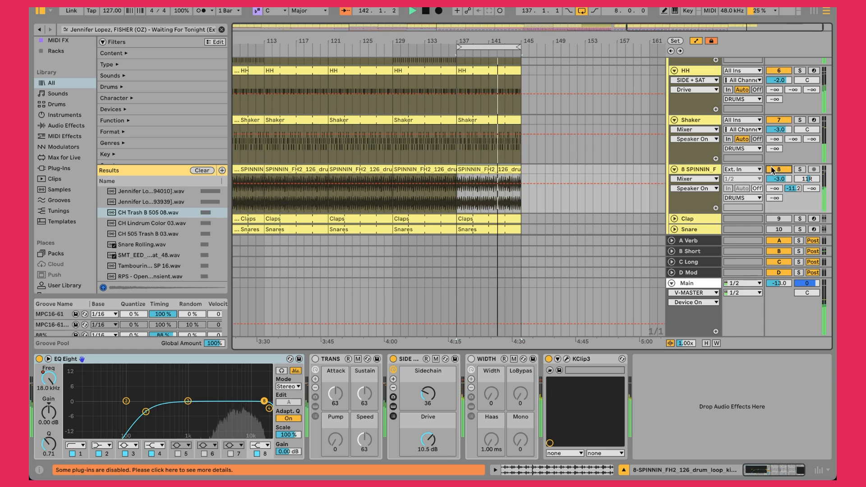
left_click(773, 170)
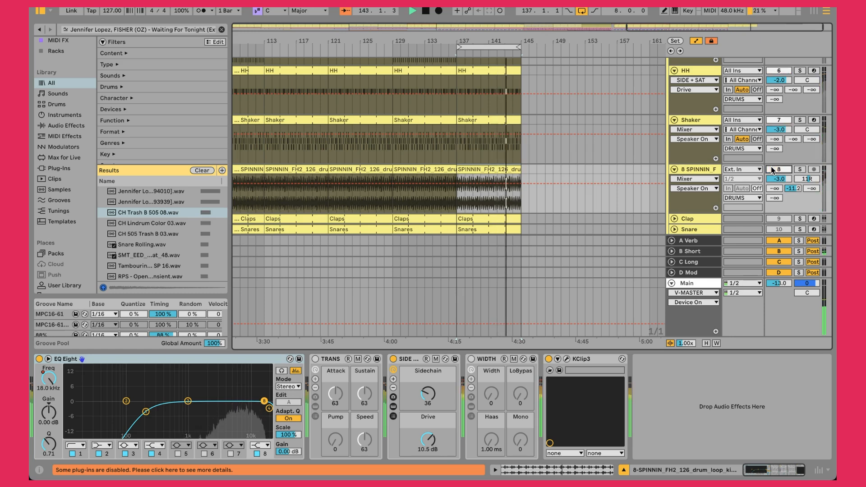
left_click(772, 169)
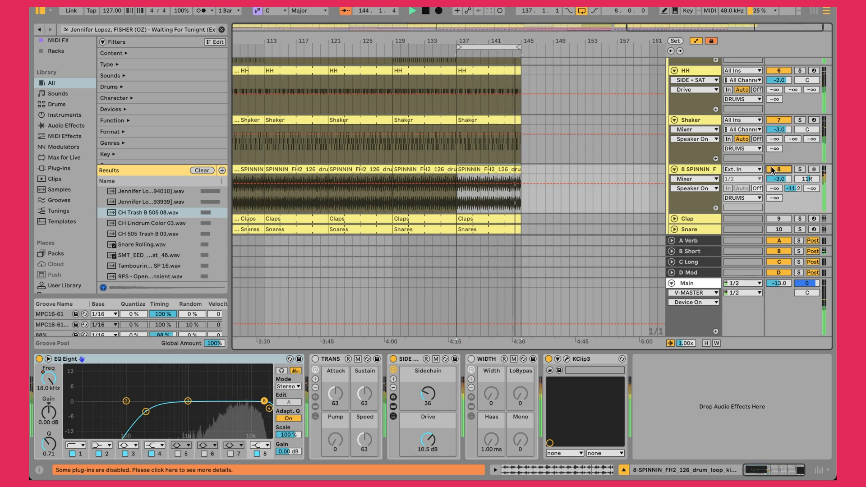
left_click(772, 169)
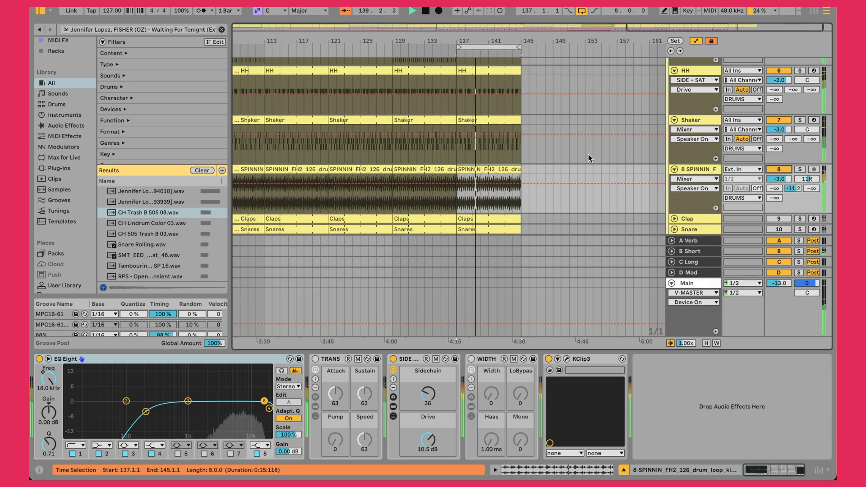
View the kinky shaker loop's waveform at bar 137 and inspect band 1 of the track's EQ Eight
left_click(499, 169)
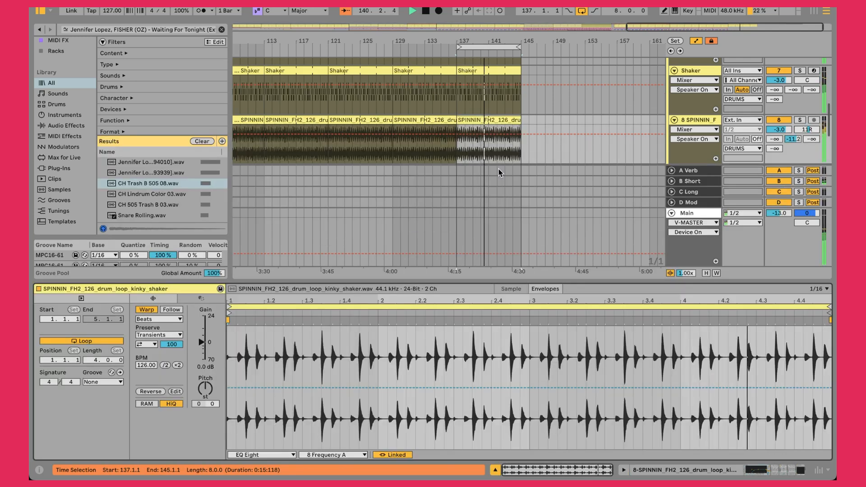
double_click(699, 120)
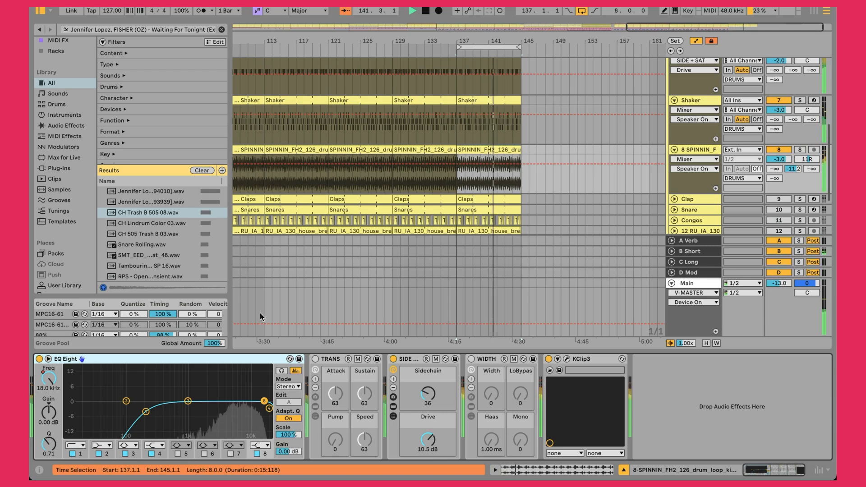
left_click(146, 413)
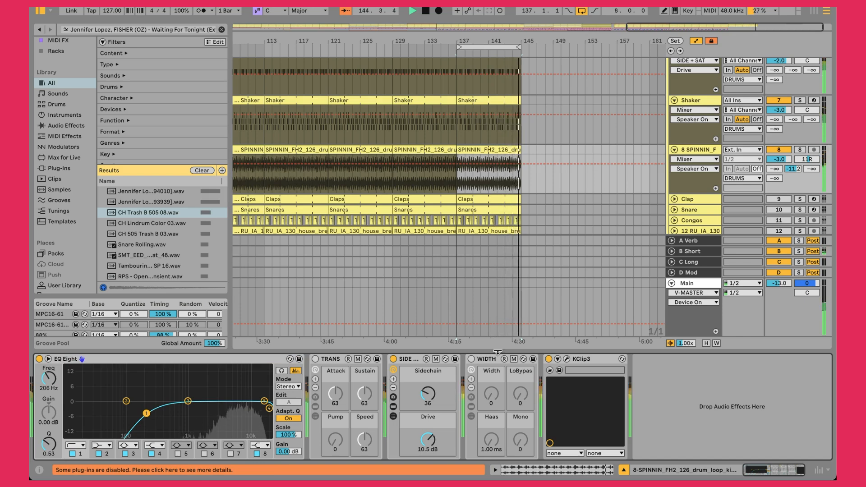
Inspect the Utility and Shaper inside the loop track's SIDE + SAT rack and its Drive macro, and view the KClip 3 plug-in's settings
left_click(394, 403)
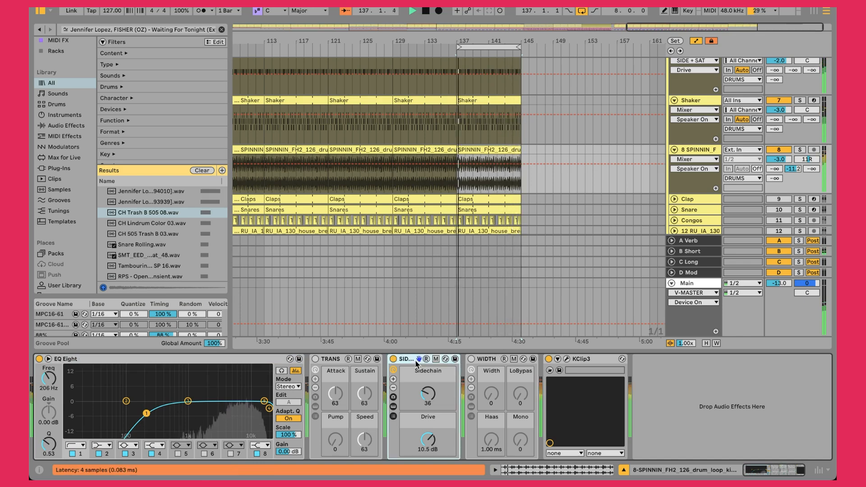
left_click(394, 406)
left_click(577, 361)
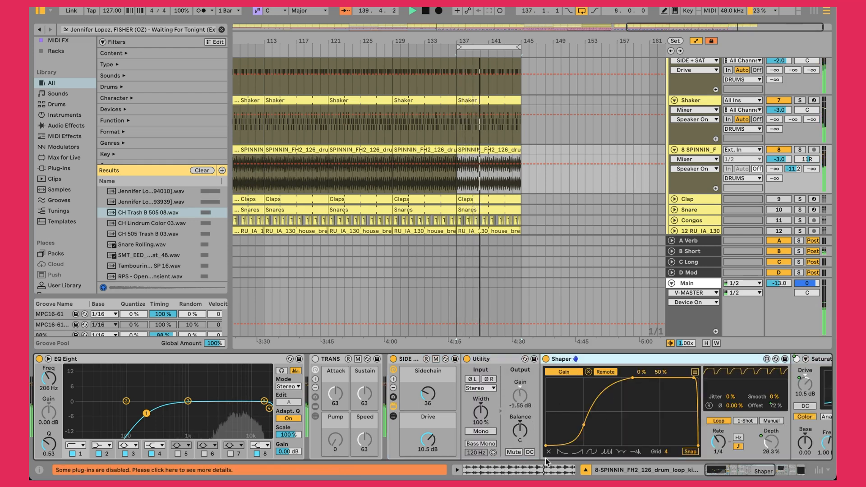
mouse_move(685, 479)
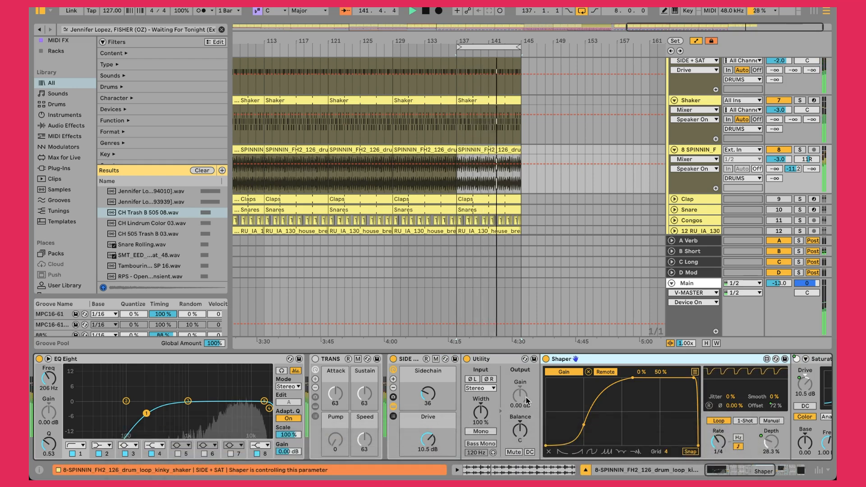
left_click(393, 407)
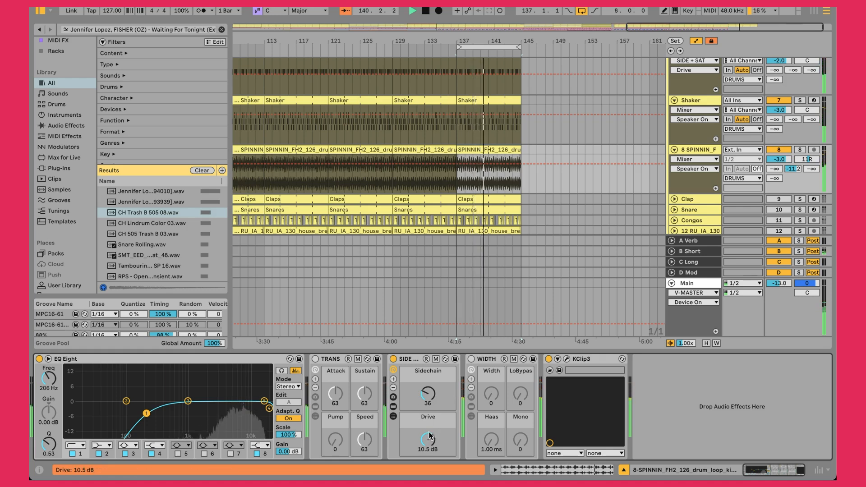
left_click(566, 359)
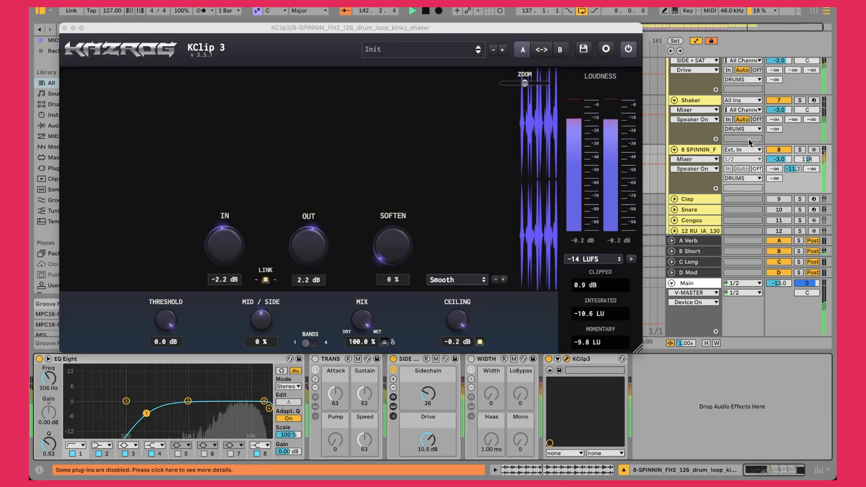
left_click(64, 28)
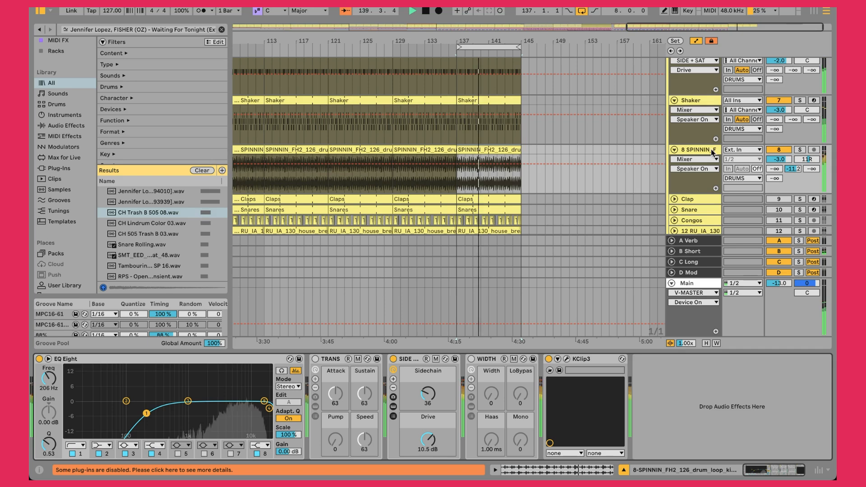
Check the kinky shaker loop's panning and its send to the B Short return in the mixer, and return to the arrangement
key("Tab")
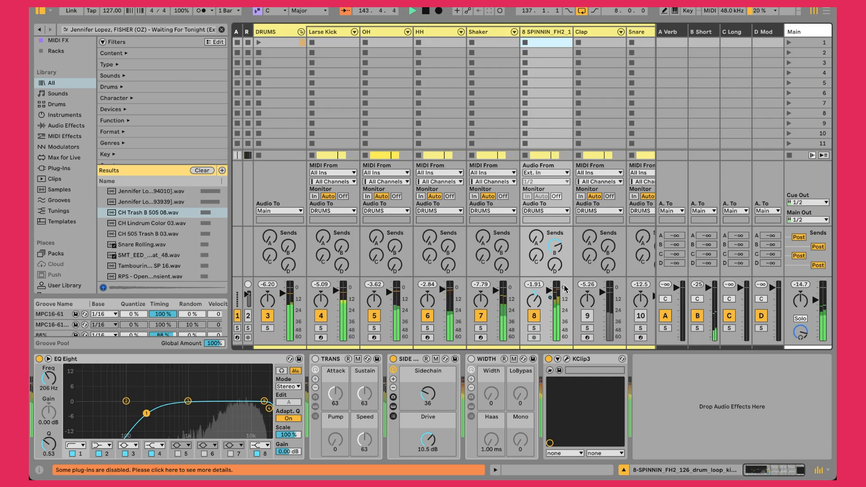
left_click_drag(543, 352, 544, 282)
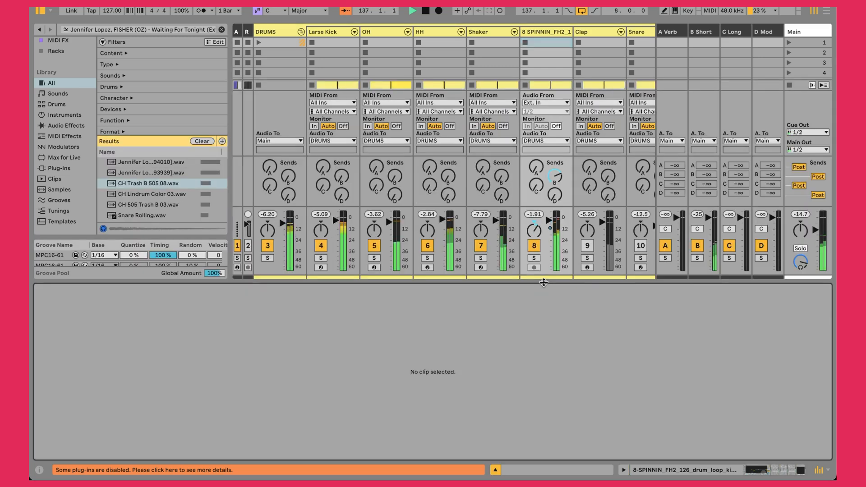
key("Tab")
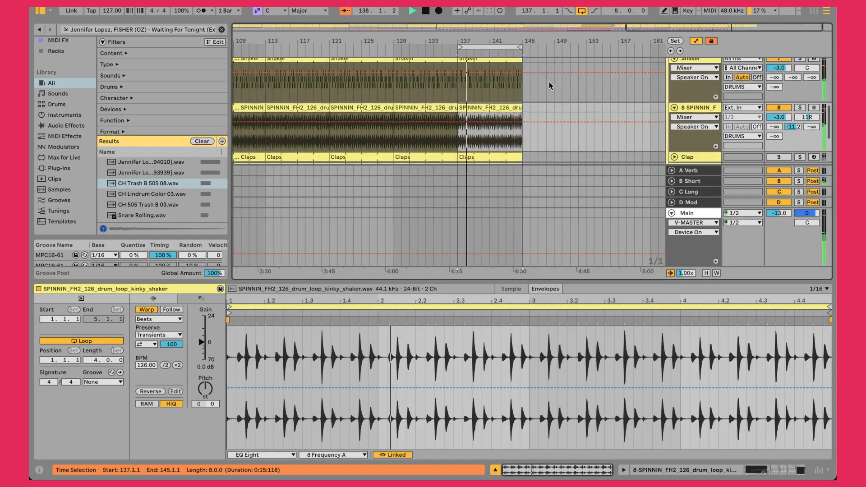
scroll(602, 80, "up", 3)
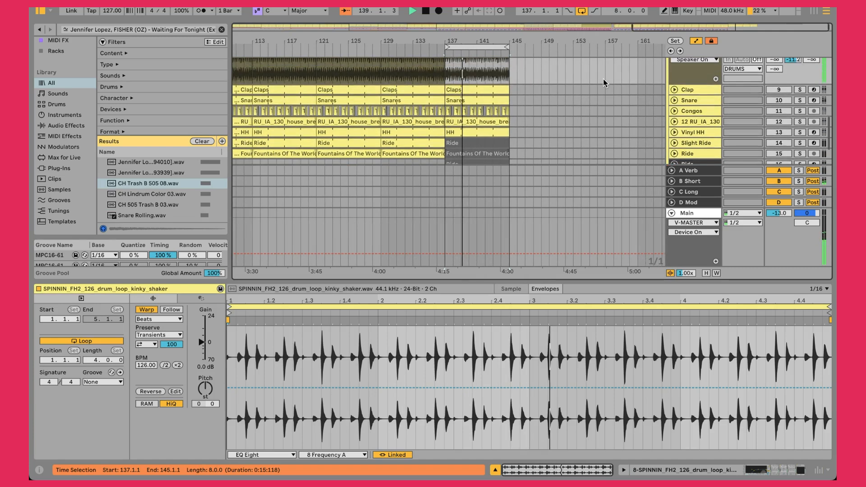
Unfold and activate the Clap track, and view the Claps clip at bar 137 with its layered hits on beat 1.2 selected
left_click(693, 90)
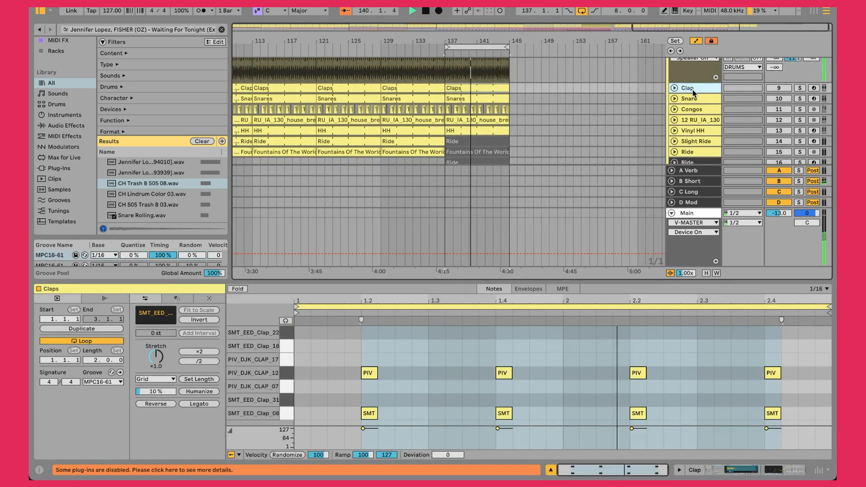
scroll(625, 93, "up", 3)
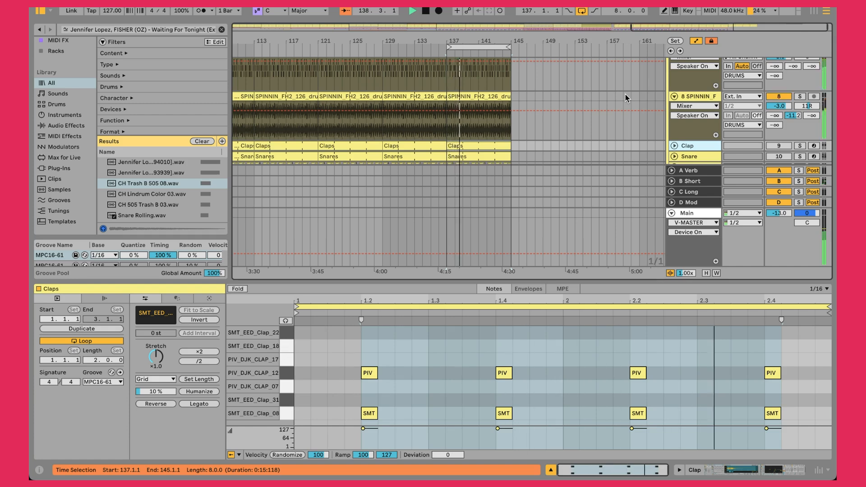
scroll(640, 94, "down", 3)
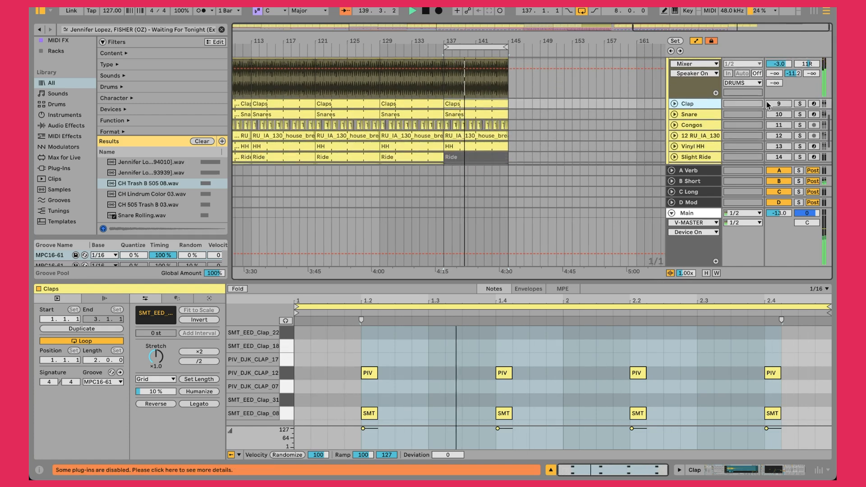
left_click(674, 104)
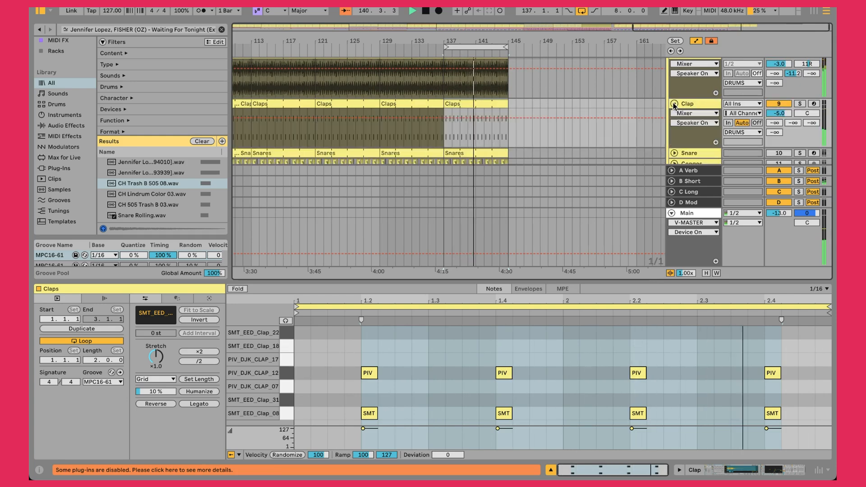
left_click(482, 103)
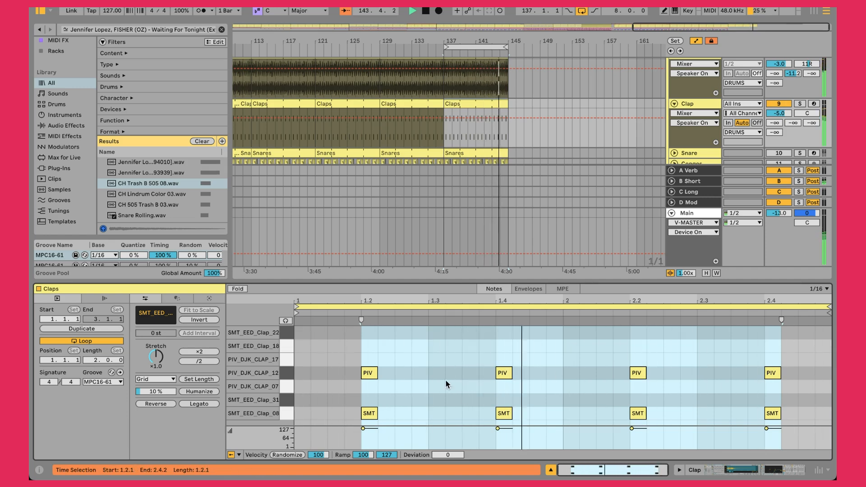
left_click_drag(367, 342, 373, 448)
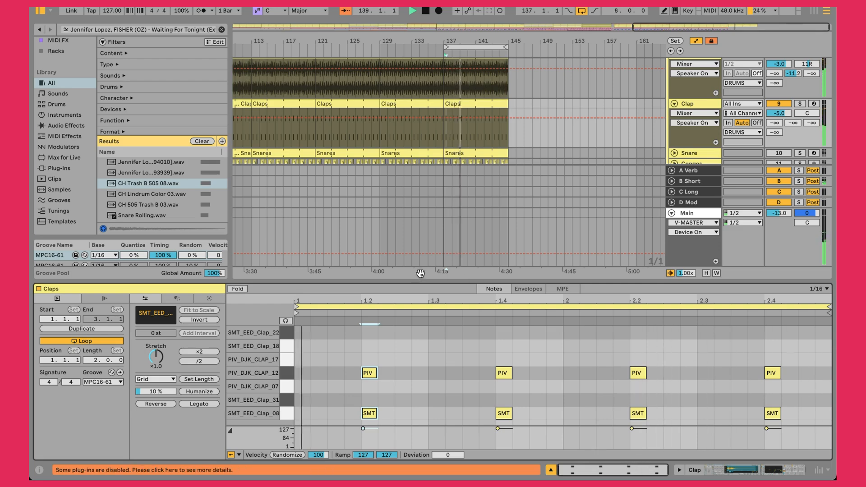
Inspect the pan controls of PIV_DJK_CLAP_12 and SMT_EED_Clap_08 in the Clap Drum Rack, along with the track's EQ Eight and Drive macro
key("shift+Tab")
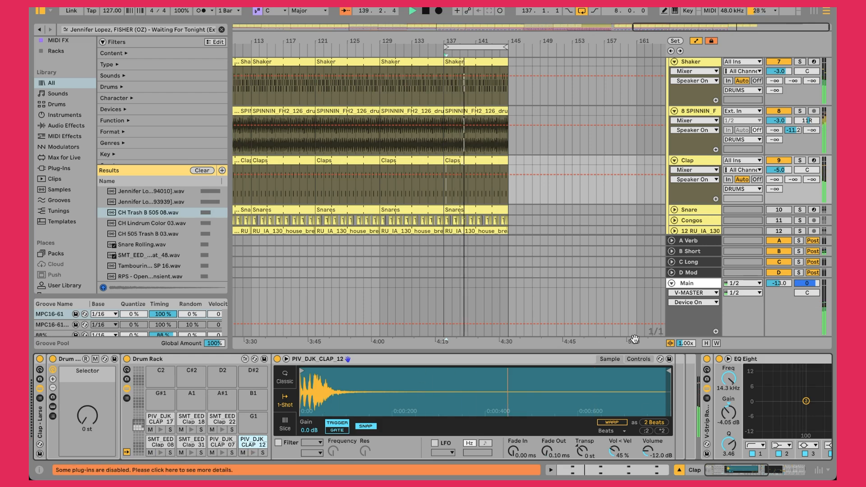
left_click(647, 358)
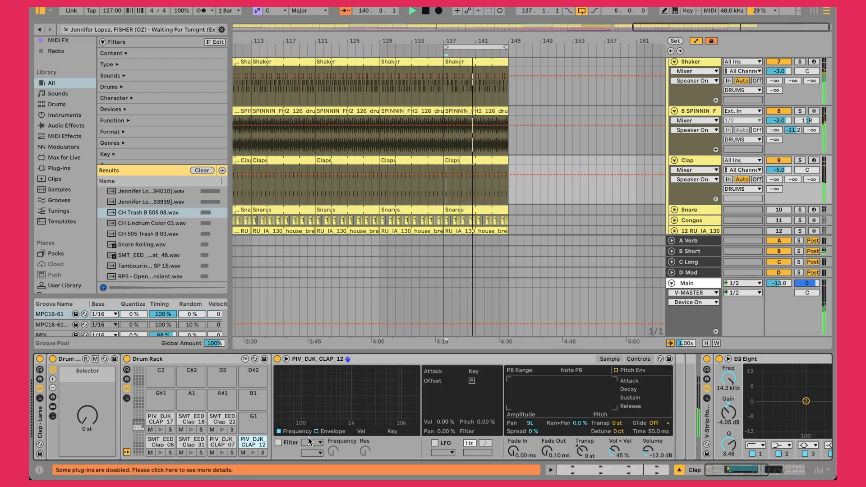
left_click(154, 443)
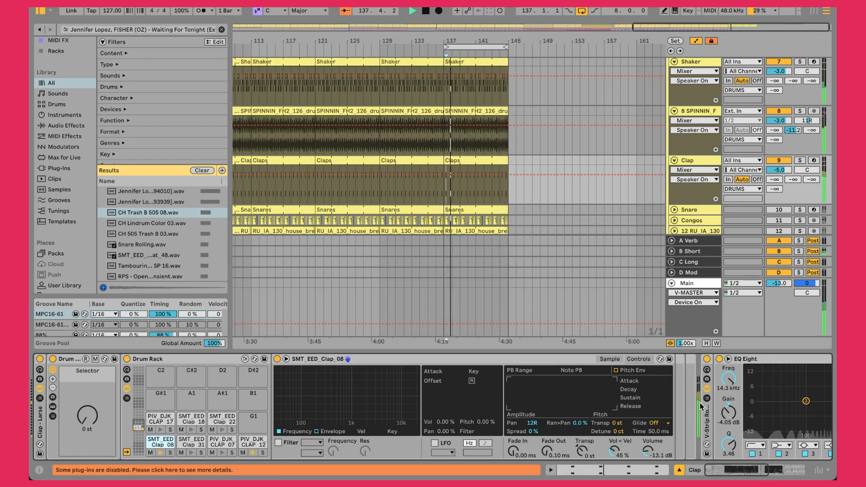
scroll(812, 435, "right", 10)
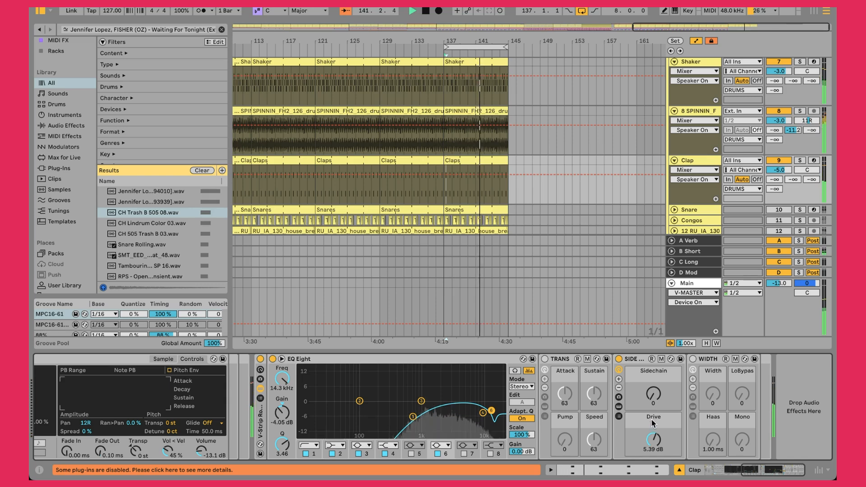
Unfold and activate the Snare track in the drum group
scroll(584, 226, "down", 1)
scroll(586, 223, "down", 5)
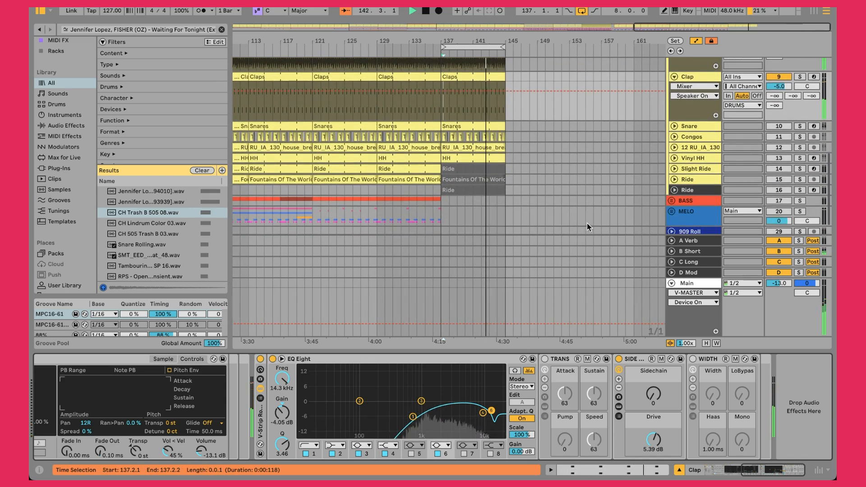
left_click(695, 130)
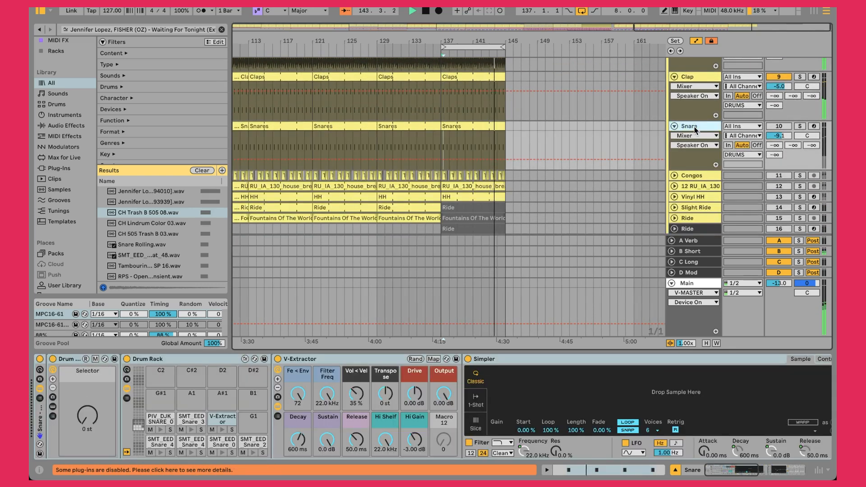
left_click(780, 127)
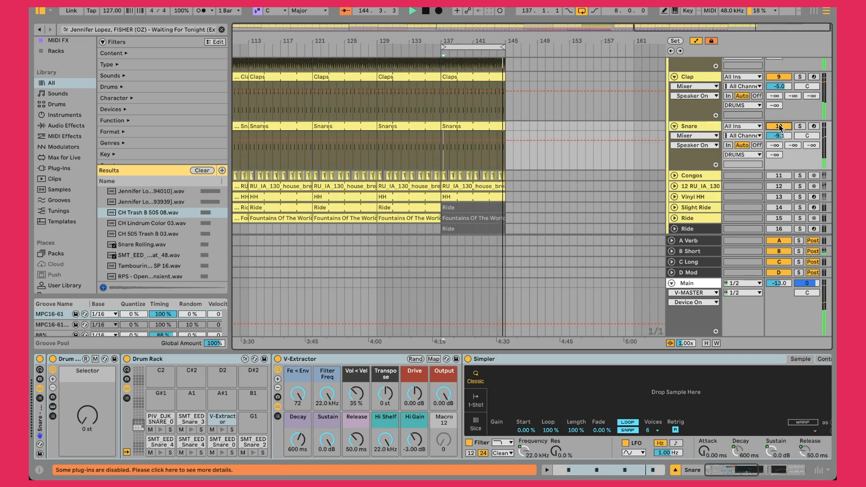
Try the Snares clip louder by raising the Snare track's volume to 0.2 dB, and undo the change
left_click(483, 126)
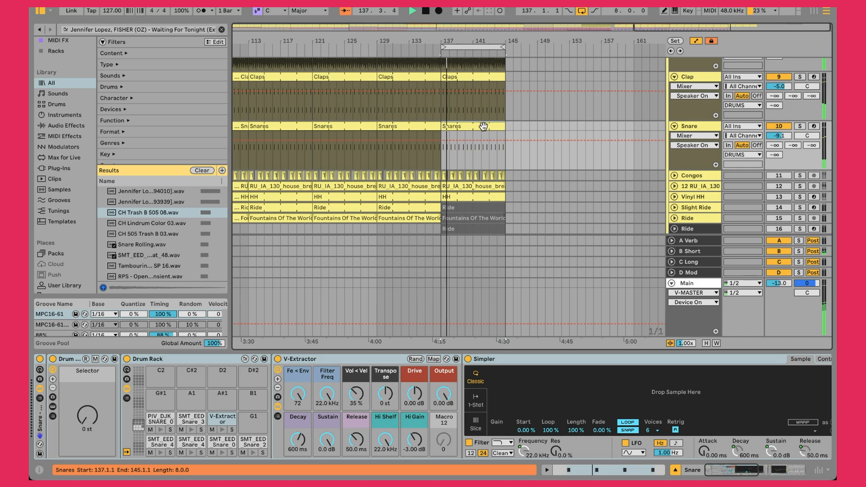
left_click_drag(776, 135, 776, 119)
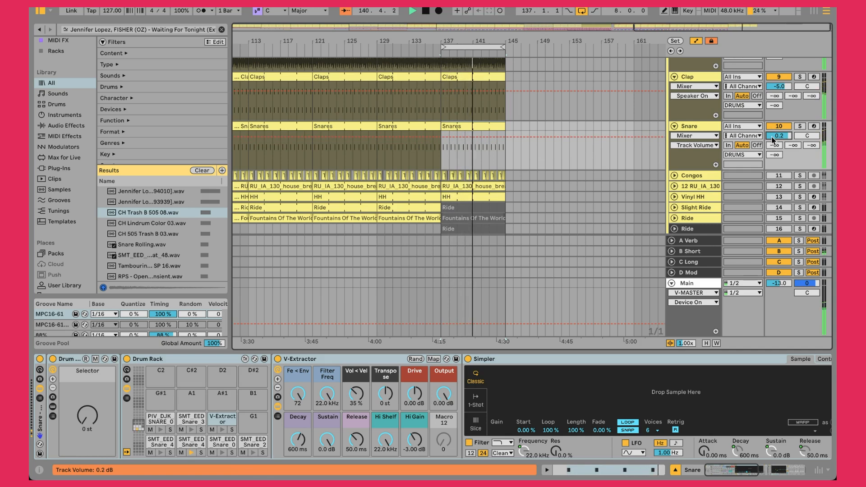
key("ctrl+z")
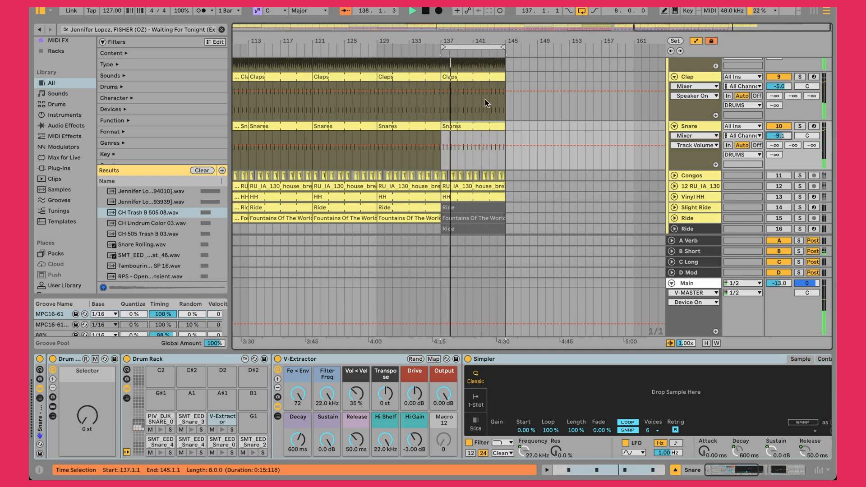
Examine the Snares clip's notes at bar 137, and the Snare track's Drum Rack, V-Extractor and EQ Eight
double_click(477, 123)
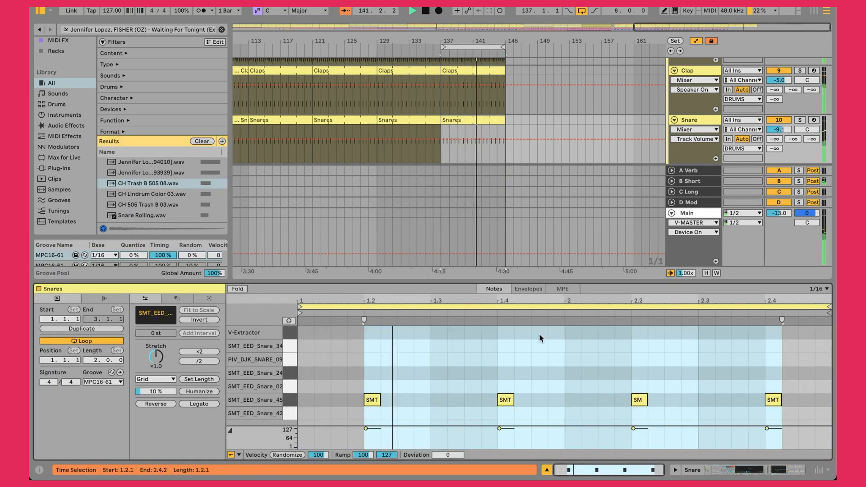
left_click(709, 121)
double_click(709, 120)
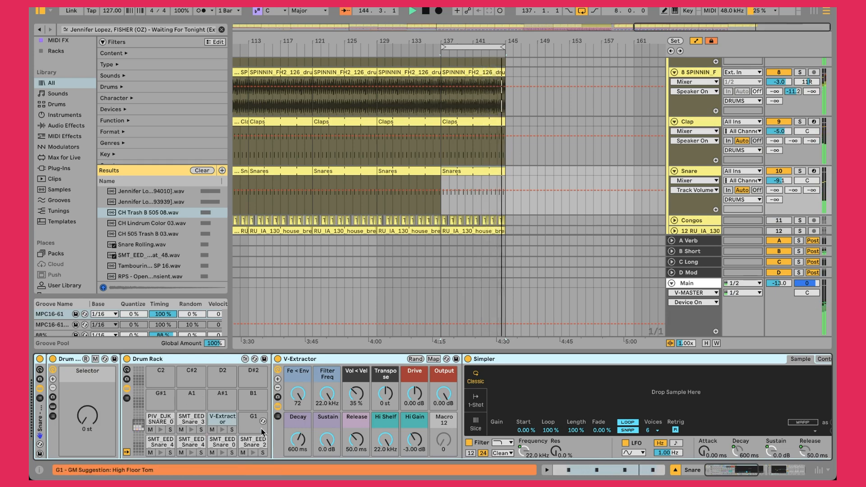
scroll(221, 427, "right", 2)
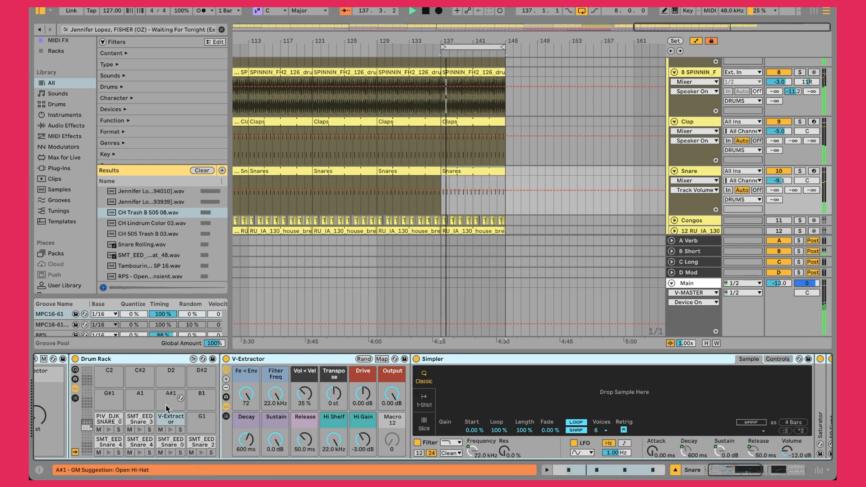
left_click(225, 406)
scroll(602, 395, "right", 5)
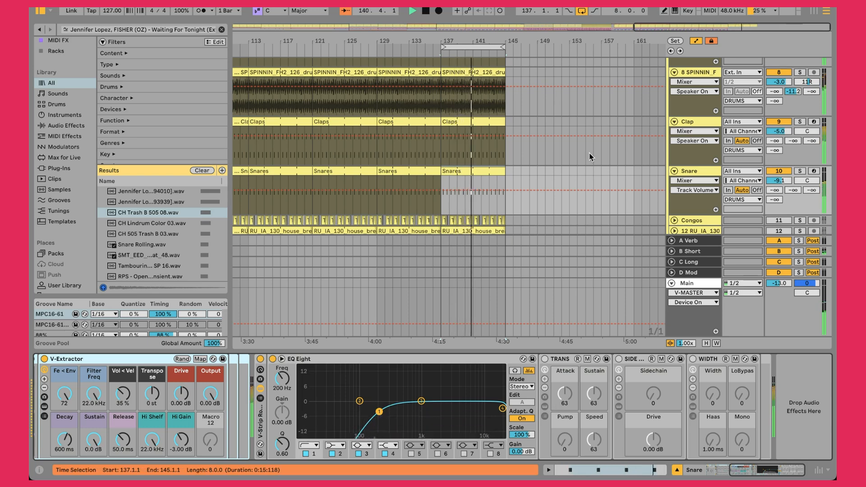
Unfold and activate the Congos track, and view its Trib clips across bars 137 to 145
scroll(589, 156, "down", 5)
left_click(674, 143)
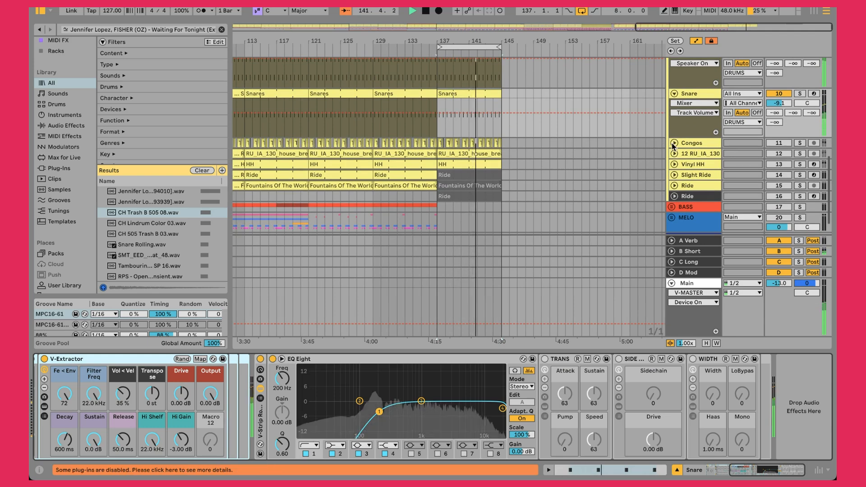
left_click(783, 143)
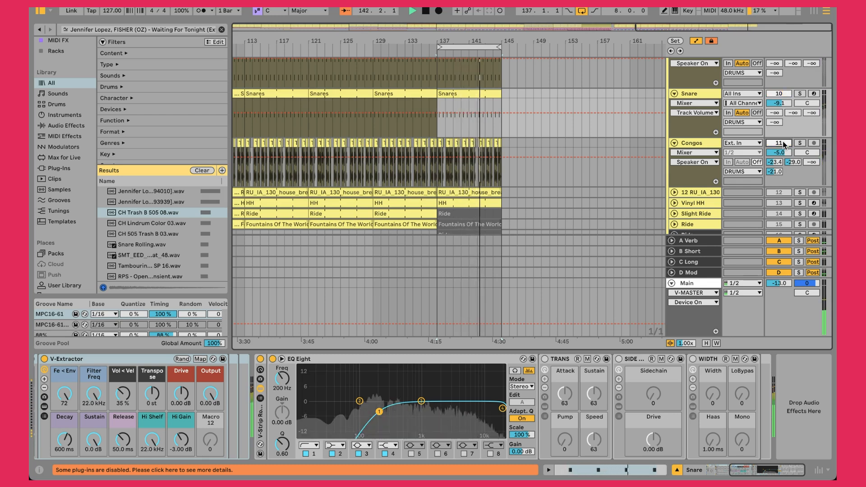
left_click(782, 142)
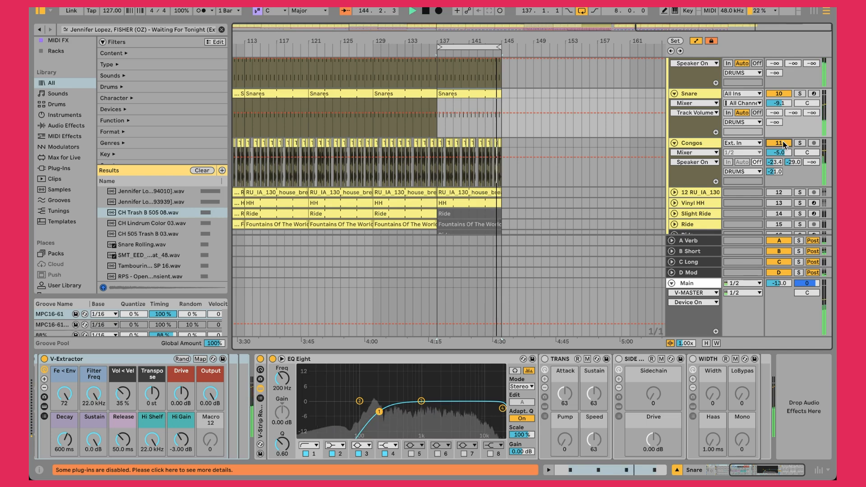
left_click_drag(445, 38, 344, 66)
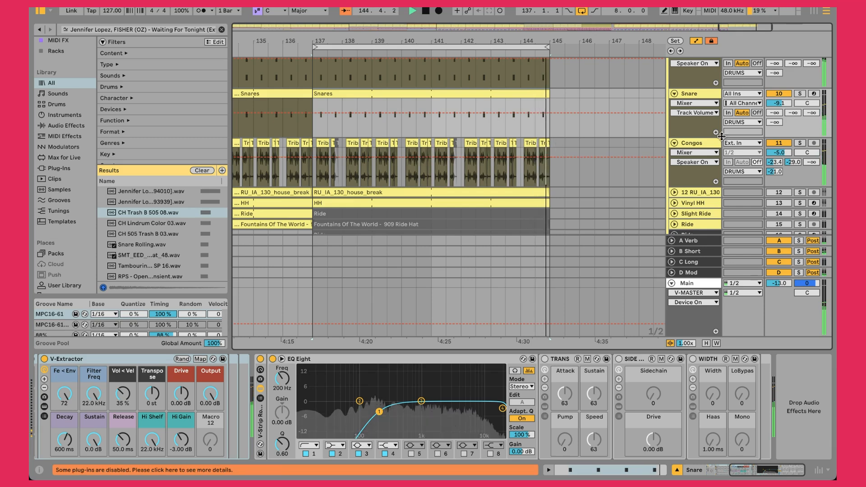
Bring up the Congos track's devices and compare the sound with its EQ Eight bypassed and enabled
left_click(682, 157)
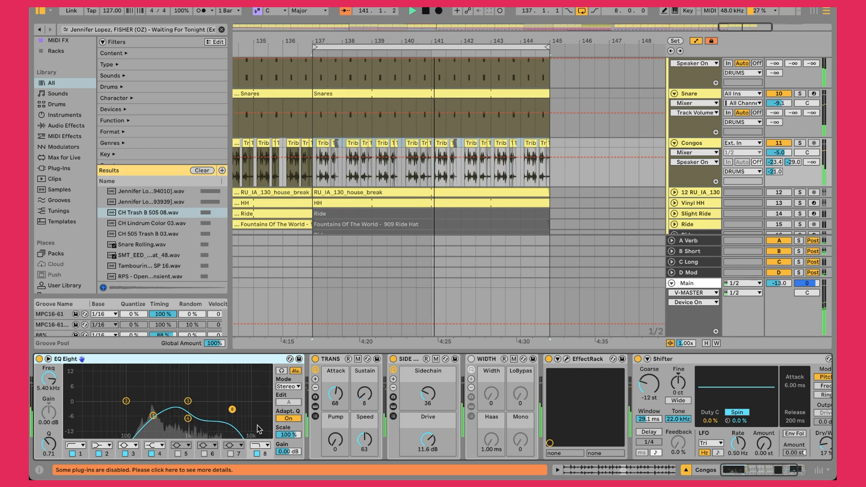
left_click(39, 359)
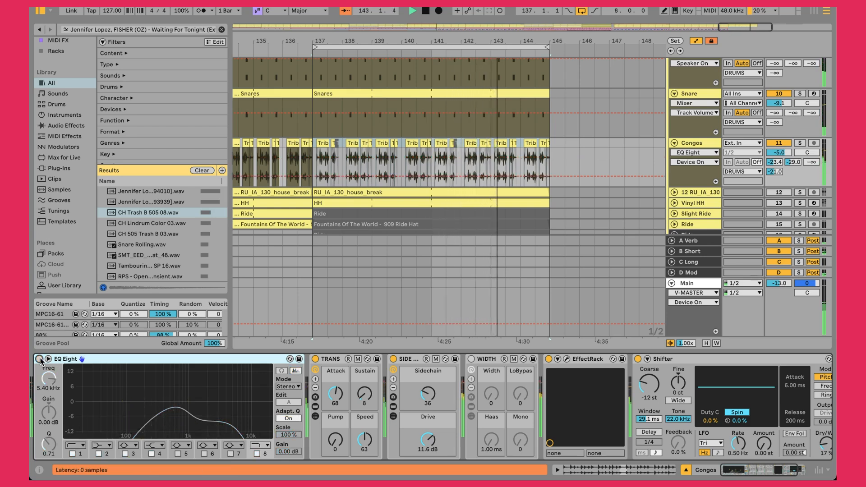
left_click(39, 359)
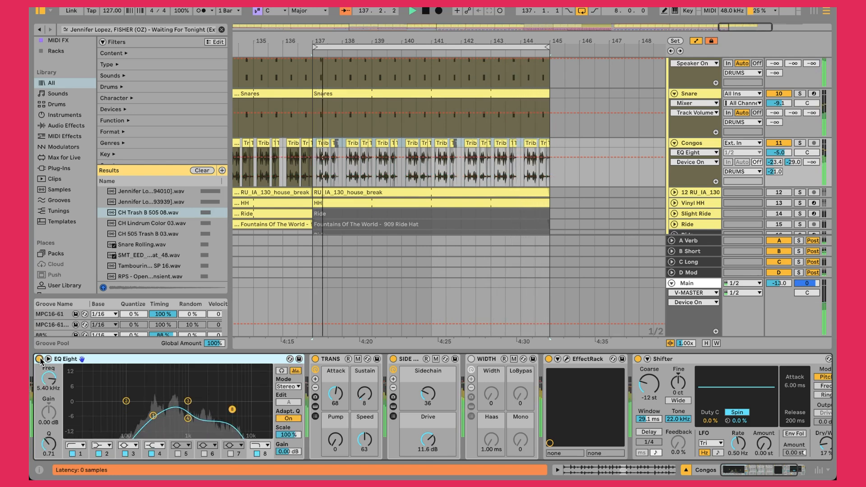
Check the Attack and Sustain macros of the Congos TRANS rack, and view the PanMan settings inside the EffectRack plug-in
left_click(328, 363)
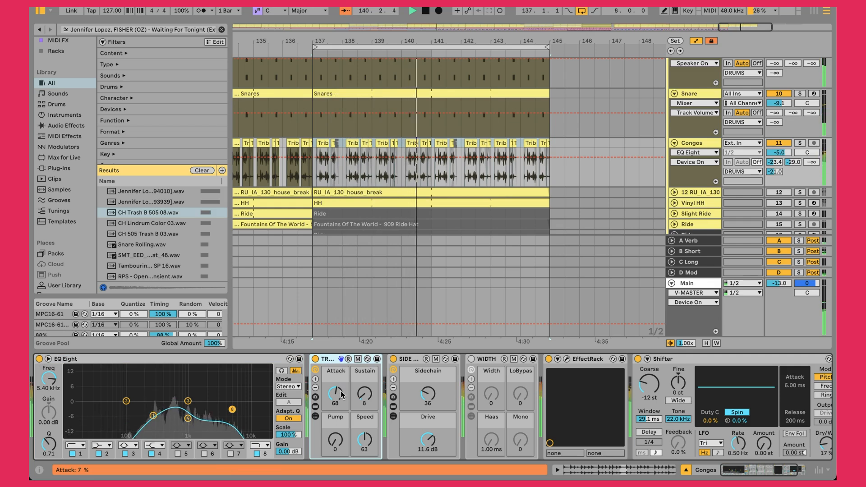
left_click(367, 397)
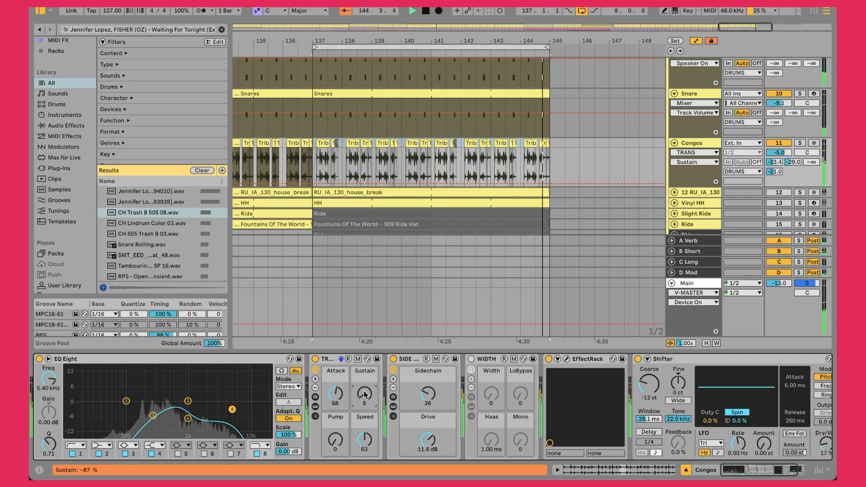
left_click(567, 360)
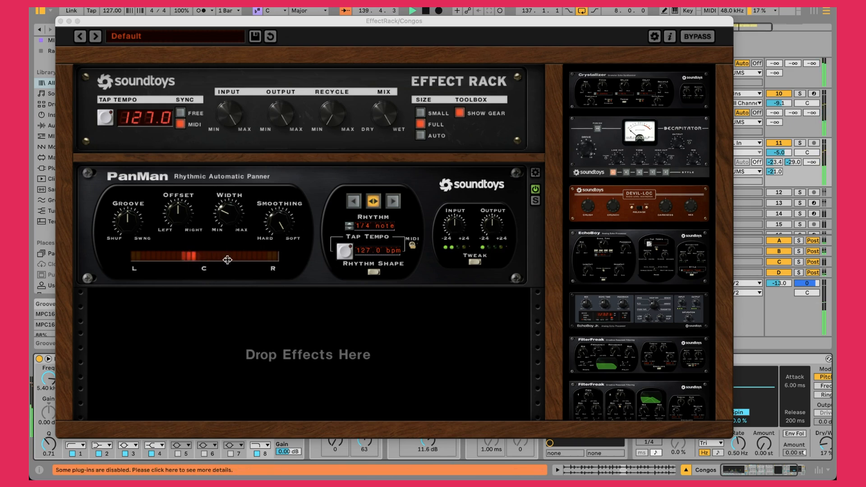
left_click(60, 21)
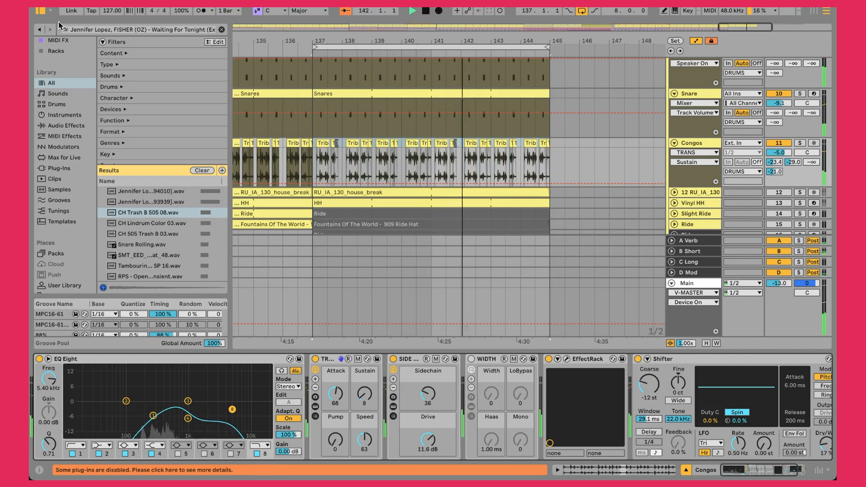
Check the Congos track's Shifter settings, and compare the sound with the Shifter bypassed and enabled
scroll(416, 395, "right", 1)
scroll(416, 396, "right", 2)
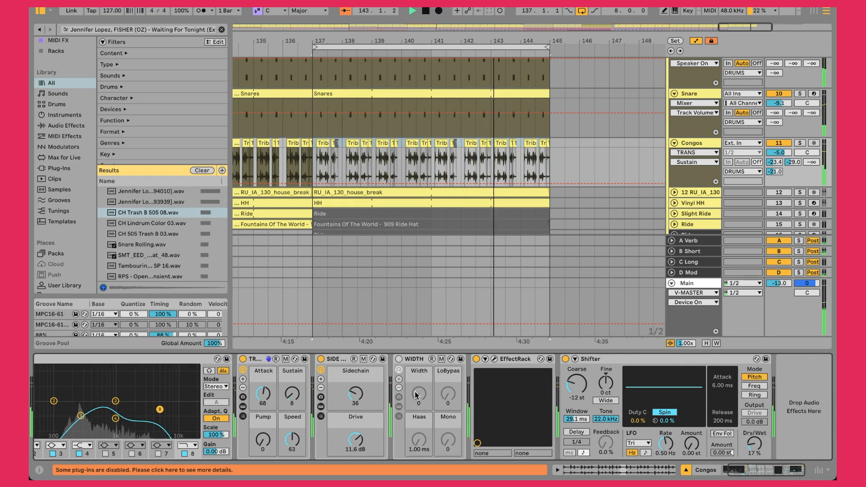
left_click(617, 360)
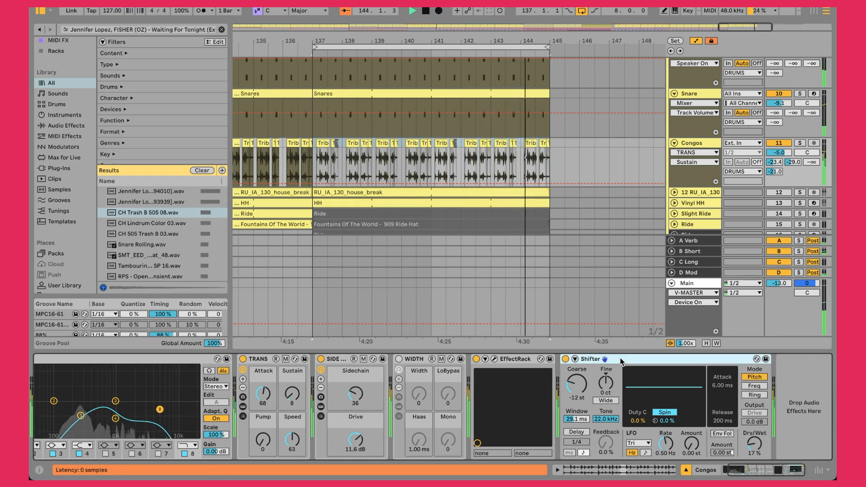
left_click(573, 389)
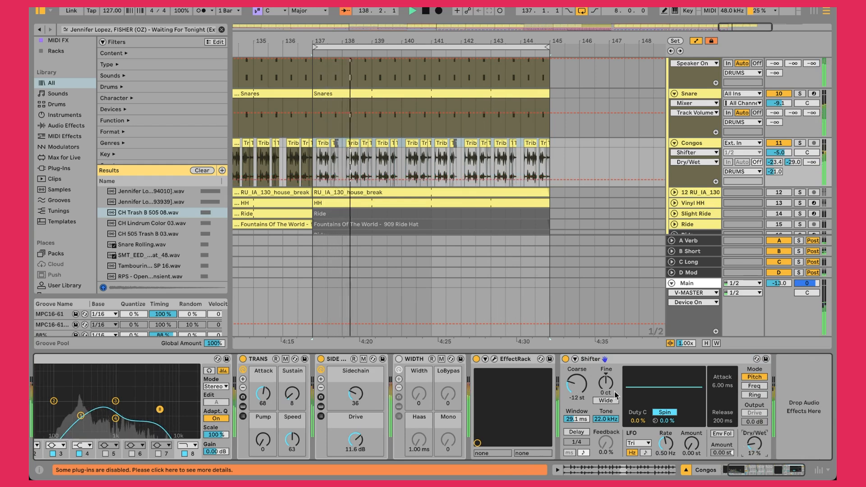
left_click(565, 359)
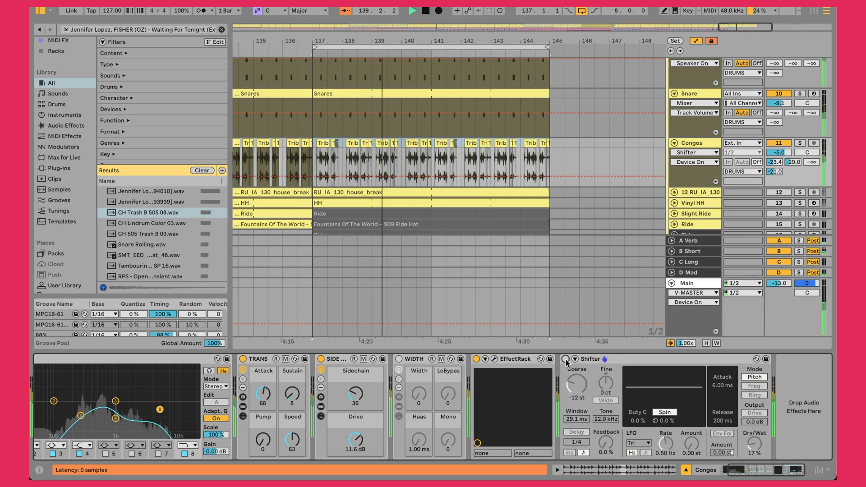
left_click(565, 359)
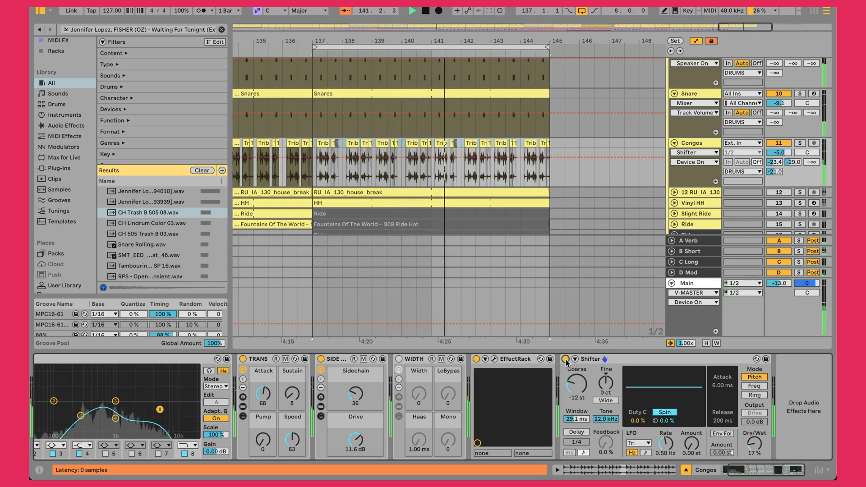
Fold the Congos track, and unfold and activate the RU_IA_130_house_break track
left_click(704, 143)
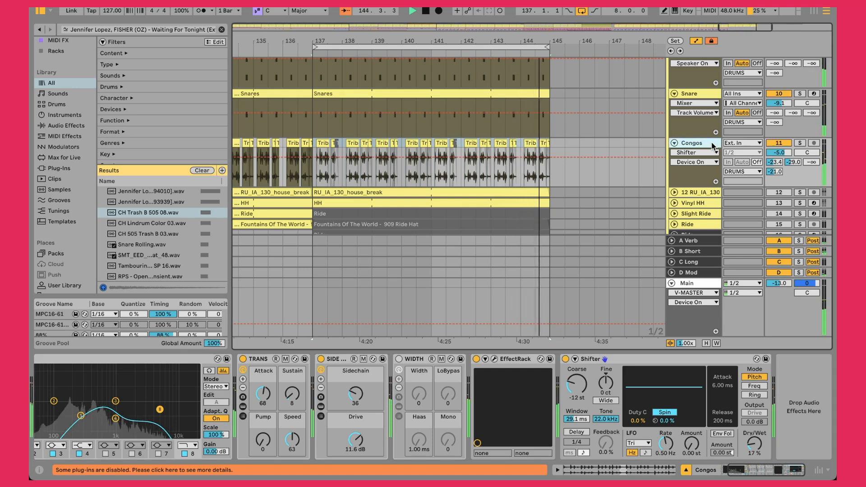
left_click(675, 143)
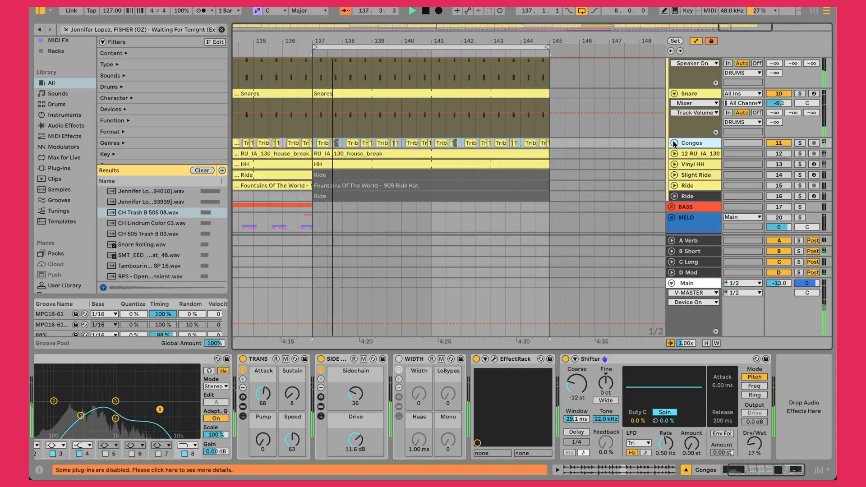
left_click(674, 153)
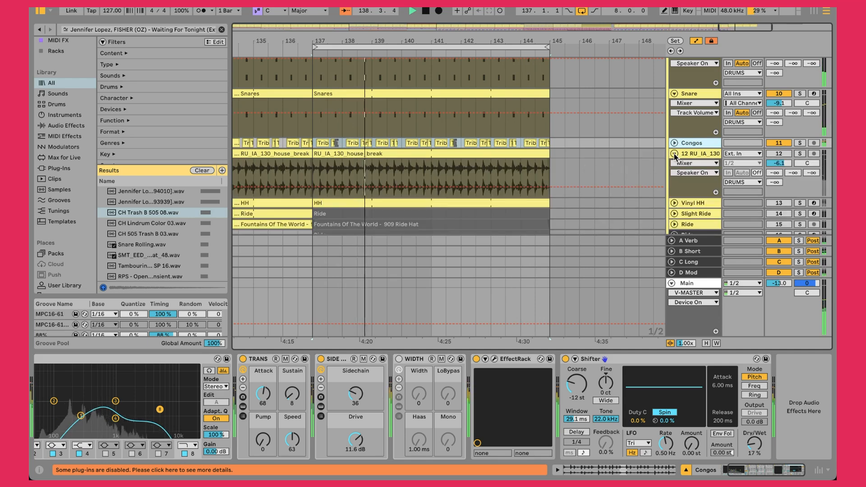
left_click(778, 153)
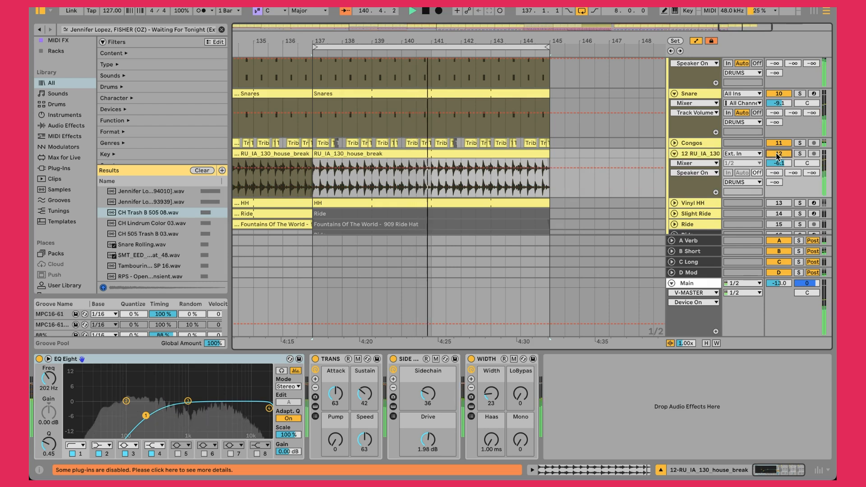
Audition the house break track louder at 4.4 dB, and look over the drum tracks playing together from the kick to the rides
left_click_drag(779, 162, 779, 140)
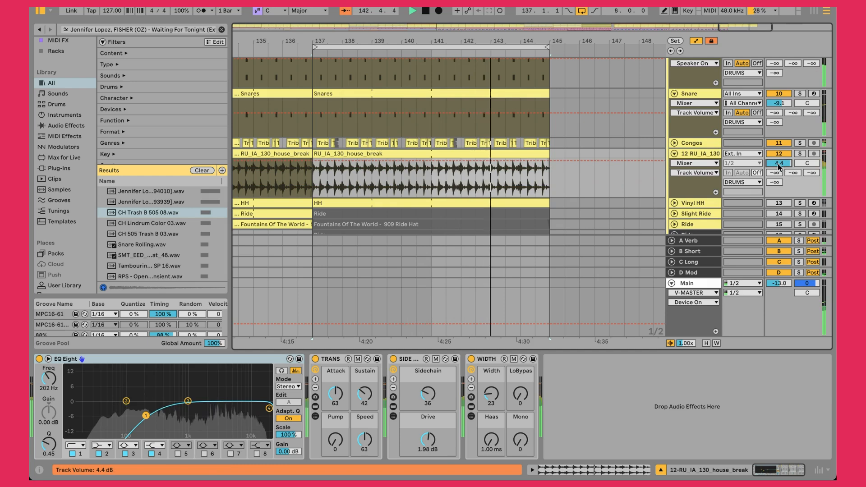
left_click(799, 154)
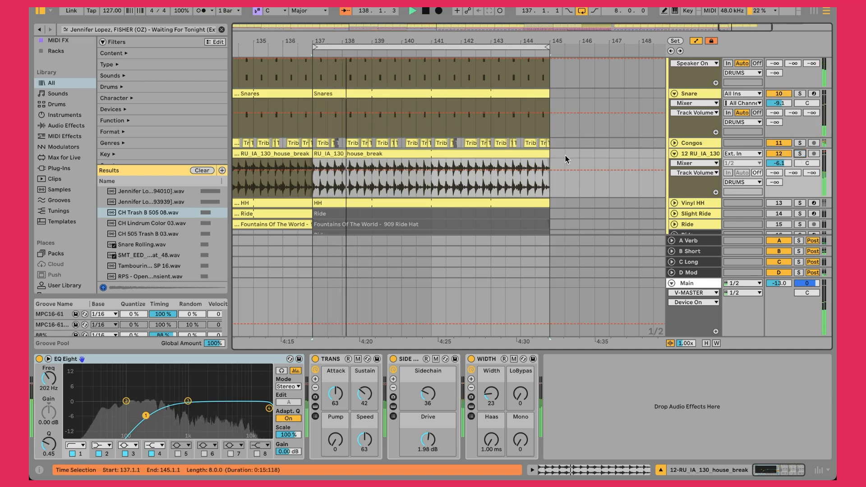
scroll(420, 151, "up", 10)
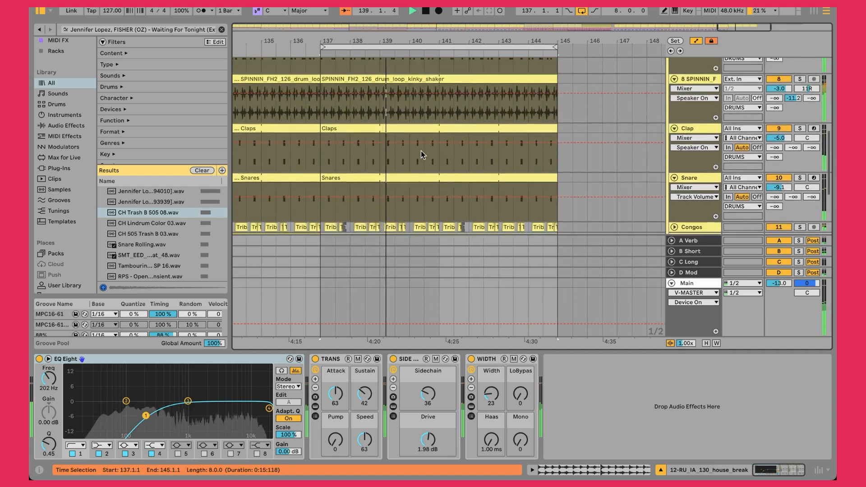
scroll(421, 155, "down", 5)
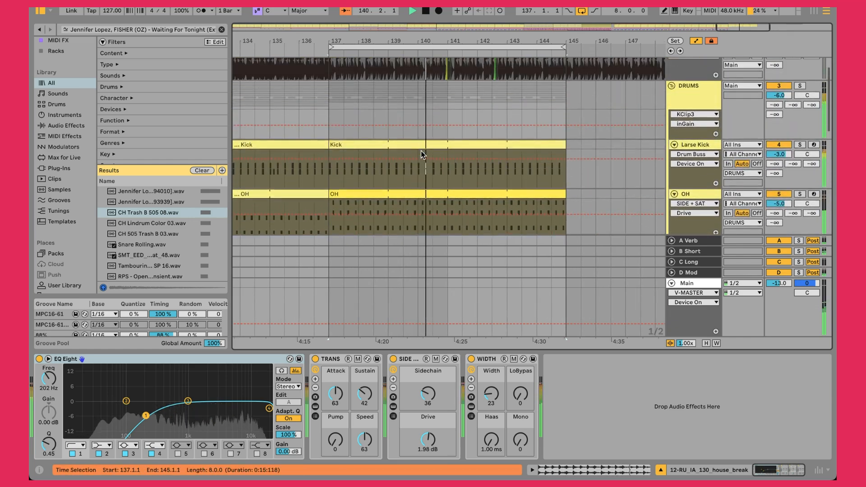
scroll(421, 151, "down", 6)
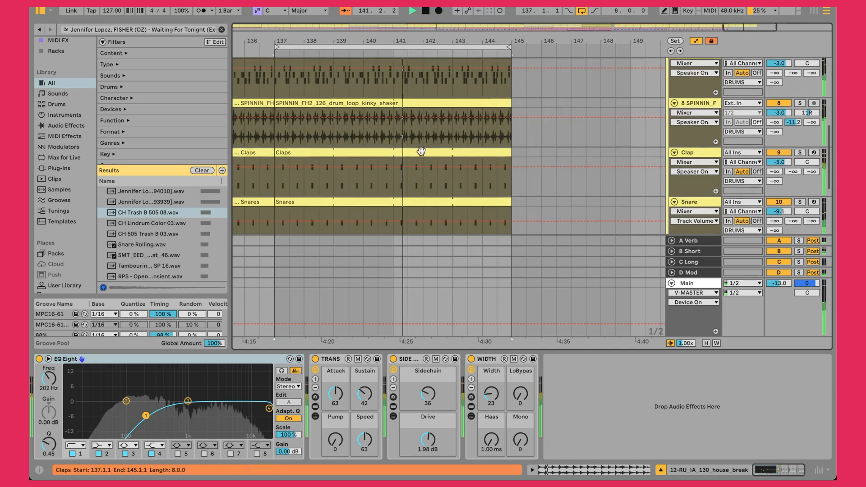
scroll(421, 152, "down", 1)
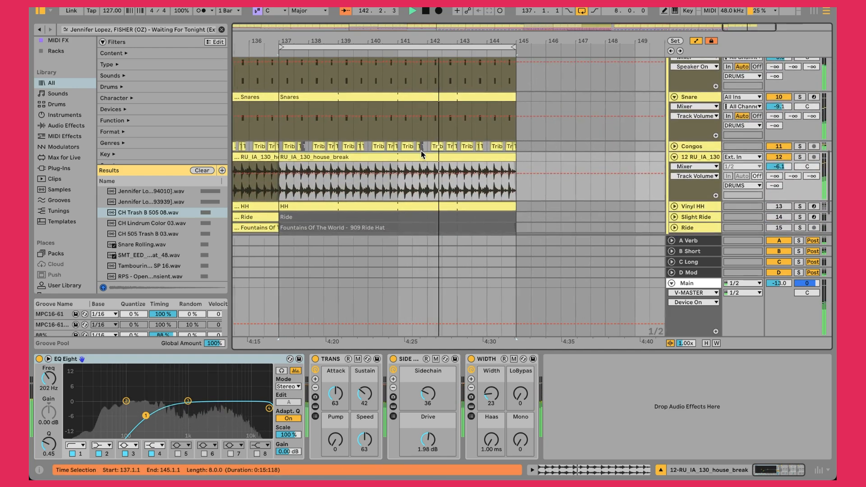
scroll(394, 172, "down", 4)
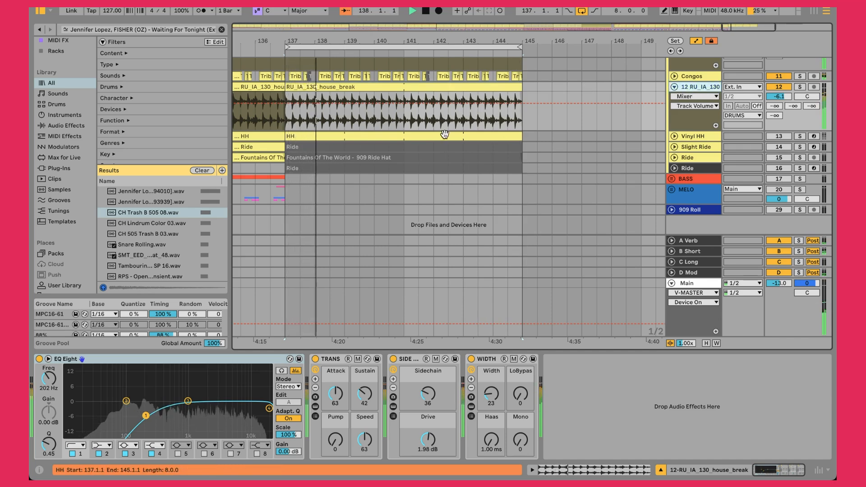
Examine the RU_IA_130_house_break clip's Beats warp settings and transient loop mode options, and view the track's devices
double_click(377, 86)
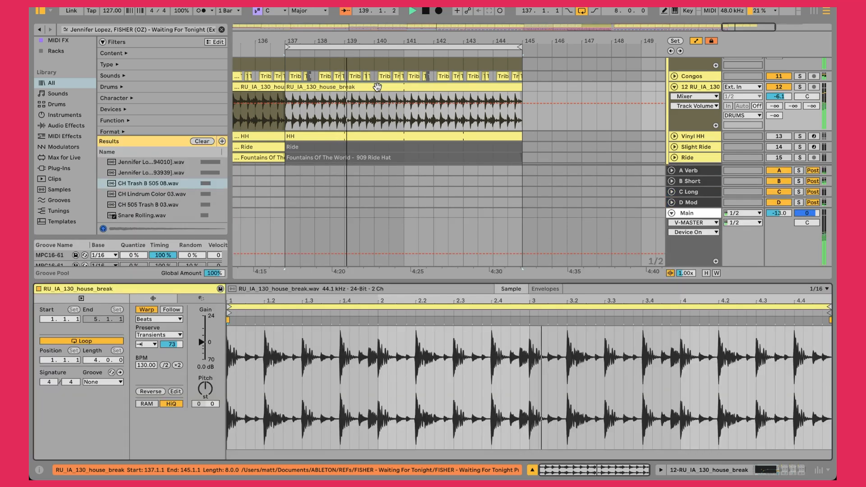
left_click(145, 339)
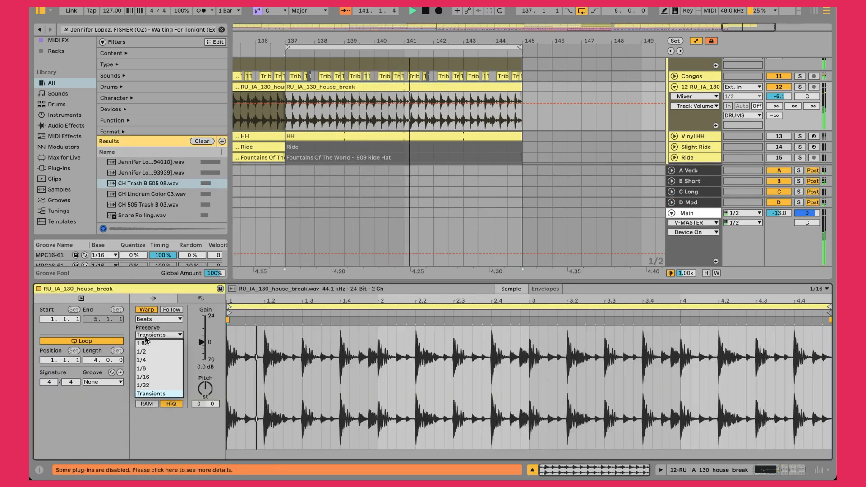
left_click(146, 339)
left_click(147, 345)
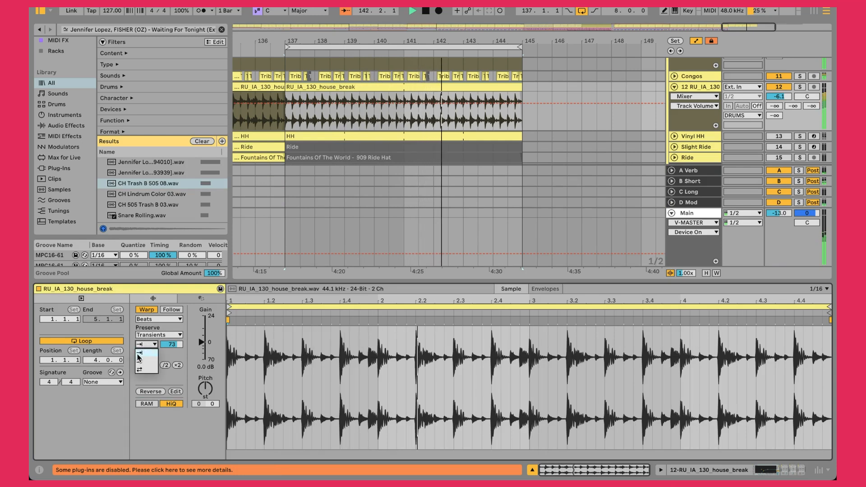
left_click(147, 351)
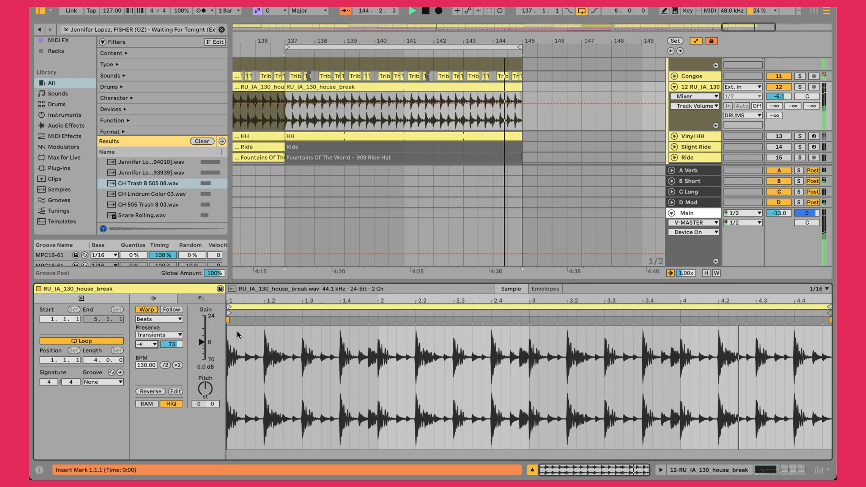
left_click(714, 88)
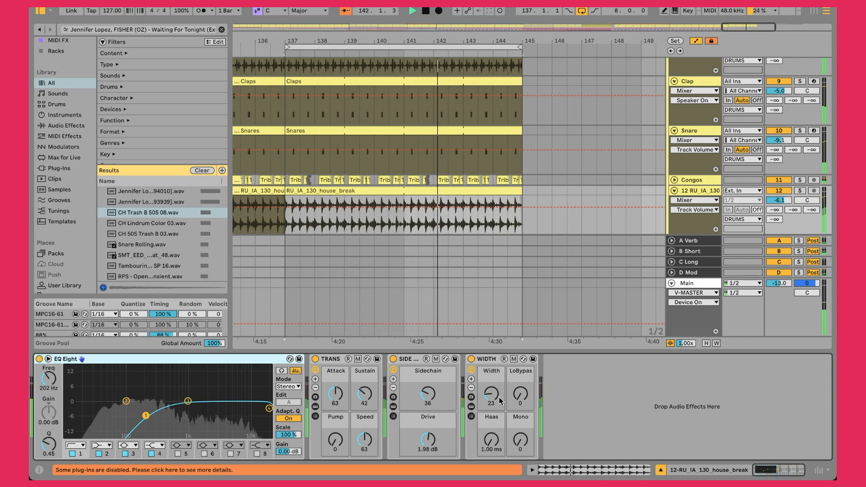
Activate, unfold and solo the Vinyl HH track
scroll(651, 185, "down", 5)
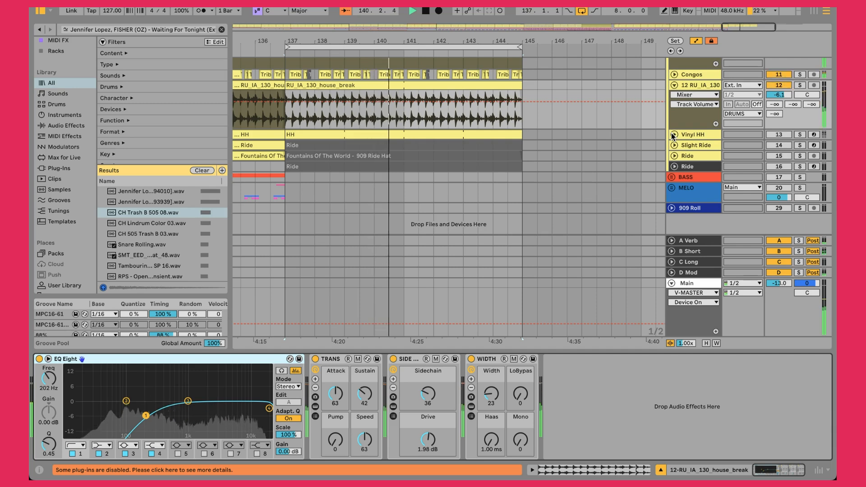
left_click(773, 137)
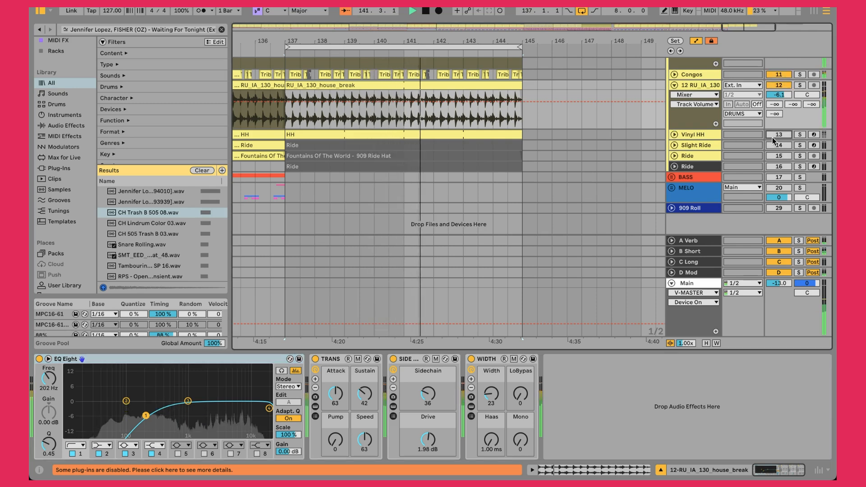
left_click(674, 134)
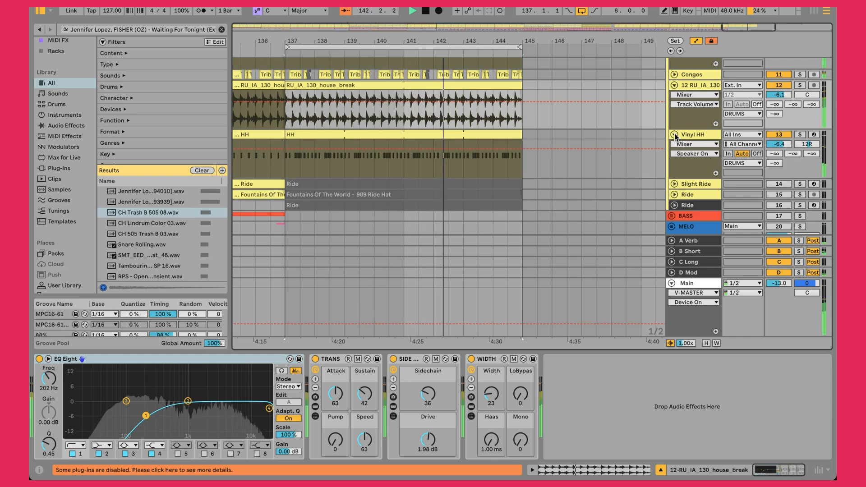
left_click(800, 135)
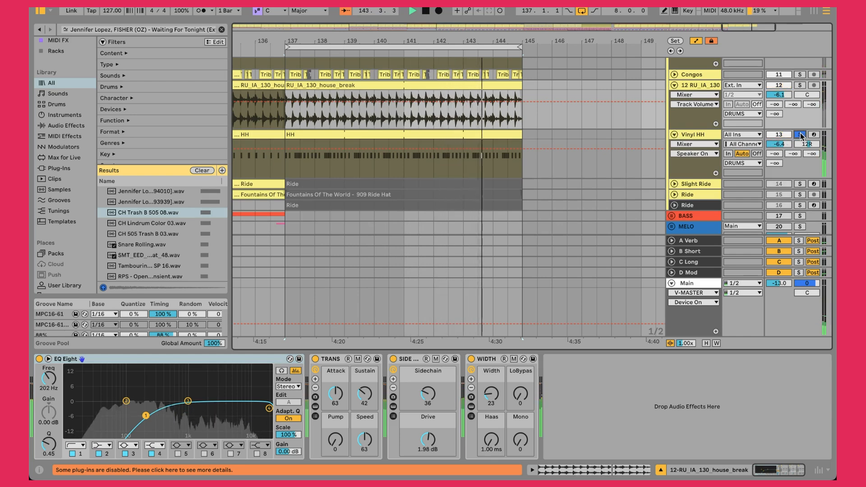
Examine the HH clip's notes at bar 137, and view the unsoloed Vinyl HH track's hat sample, EQ Eight and effect racks
left_click(430, 118)
double_click(374, 141)
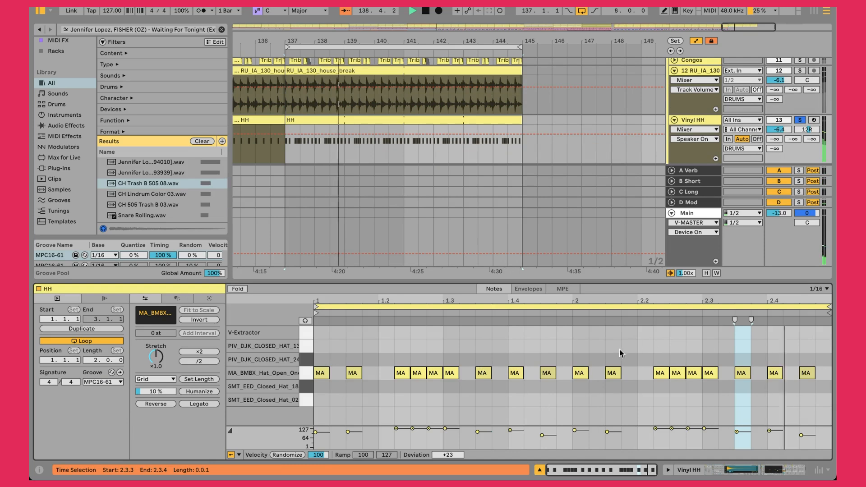
left_click(800, 121)
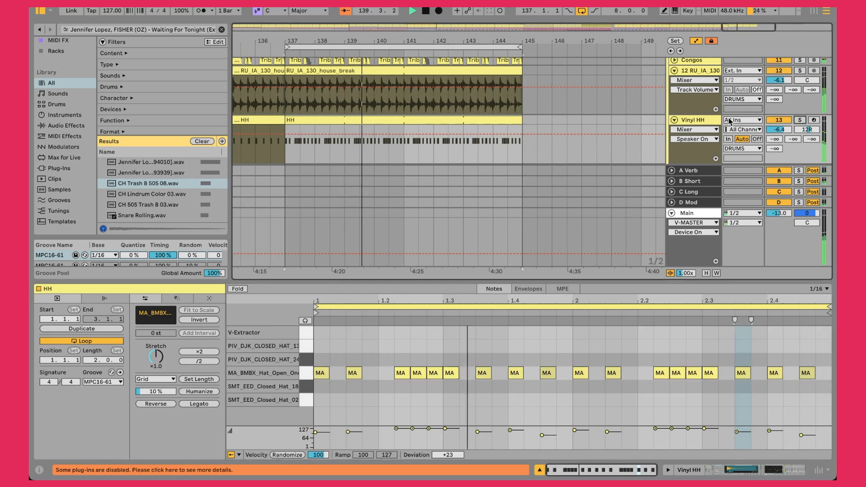
left_click(705, 121)
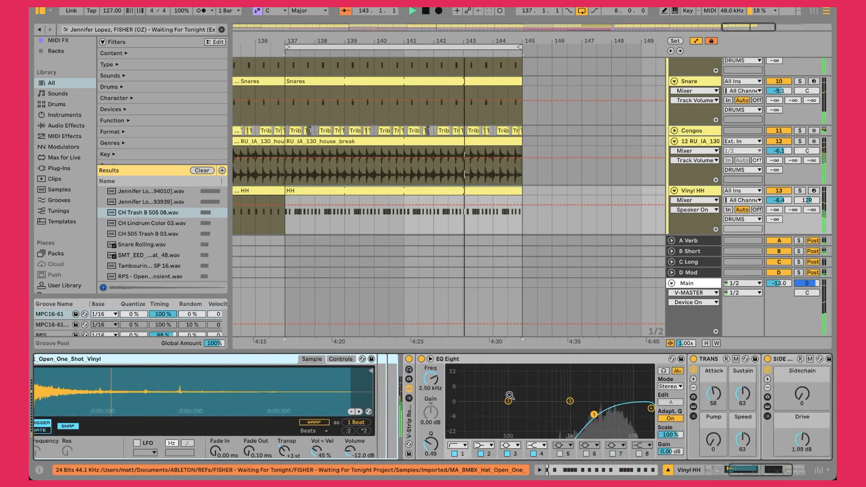
scroll(509, 395, "right", 4)
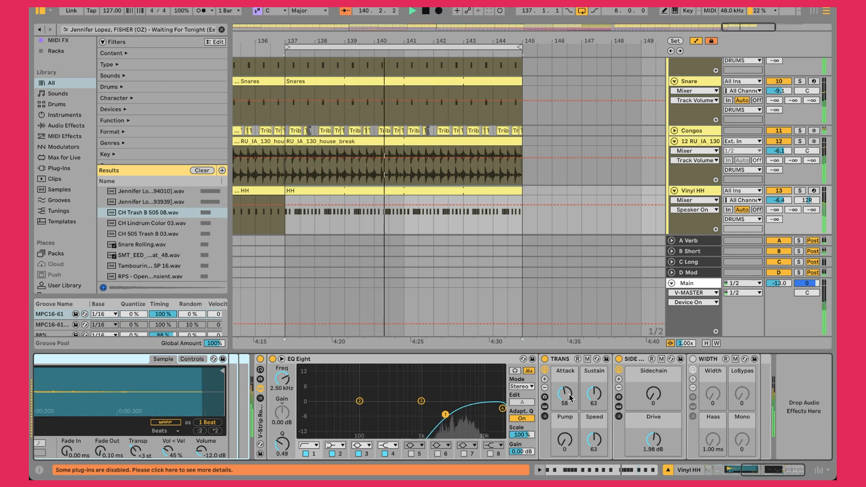
Loop playback over the Slight Ride track's Ride clip at bars 129 to 137
scroll(558, 190, "down", 5)
scroll(558, 189, "left", 4)
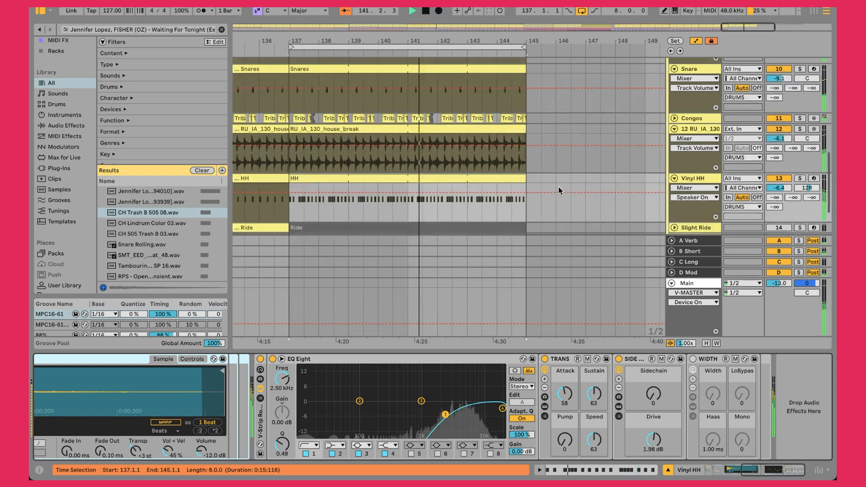
scroll(558, 189, "left", 3)
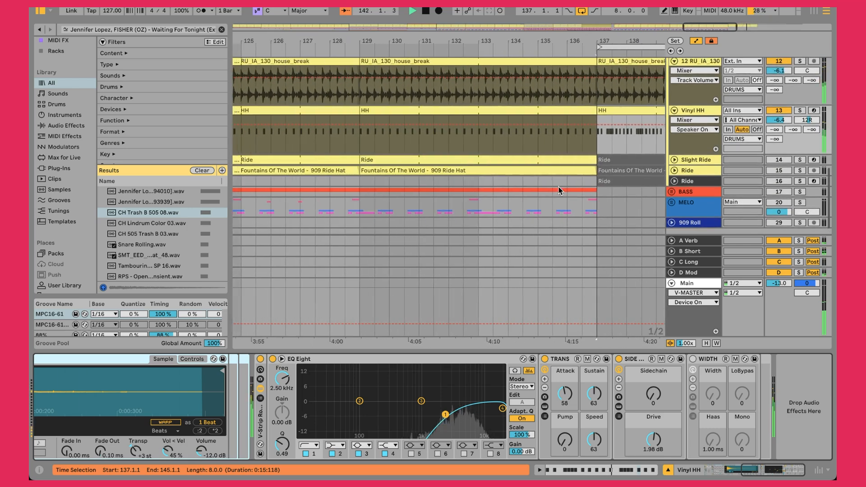
left_click(413, 163)
key("super+l")
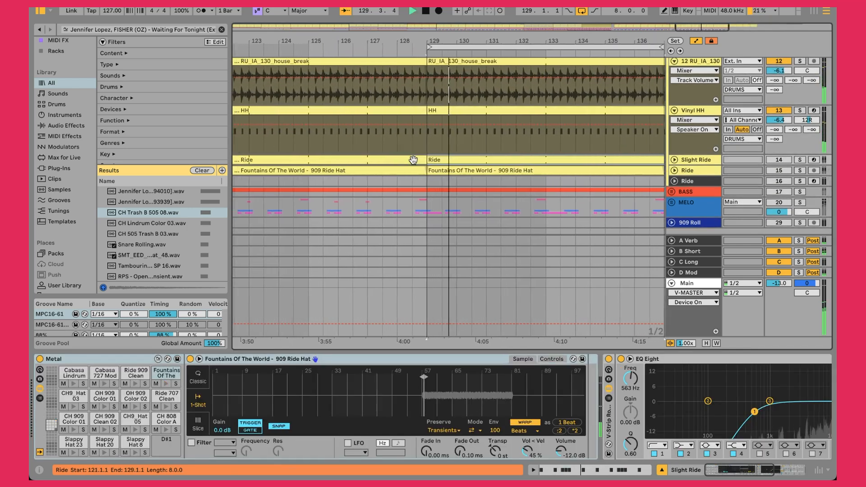
Activate, solo and unfold the Slight Ride track
left_click(778, 160)
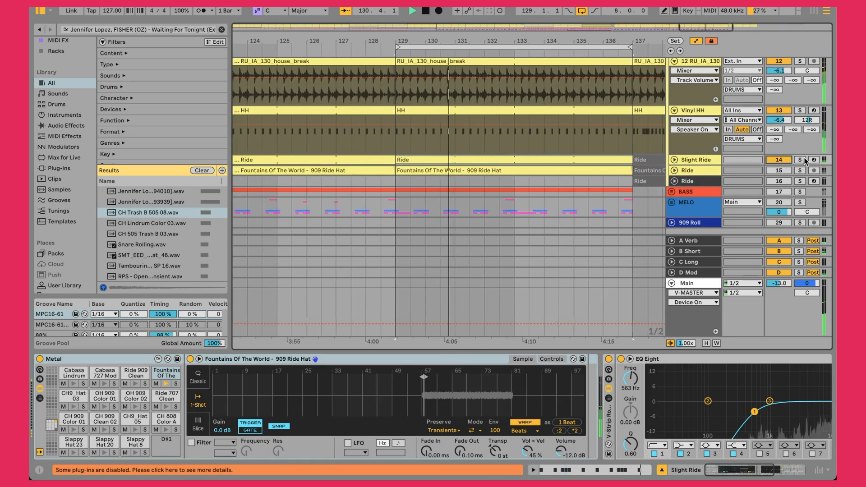
left_click(801, 161)
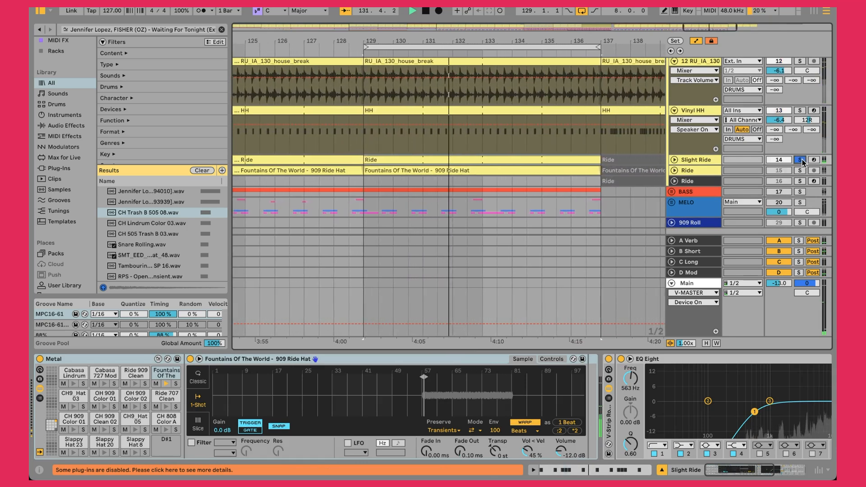
left_click(675, 160)
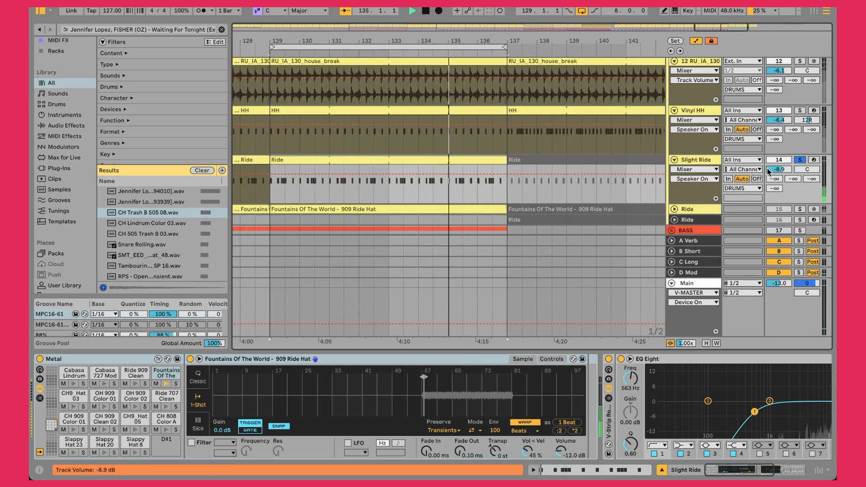
Unsolo the Slight Ride track, then activate and unfold the Ride track and audition it briefly in solo
left_click(799, 160)
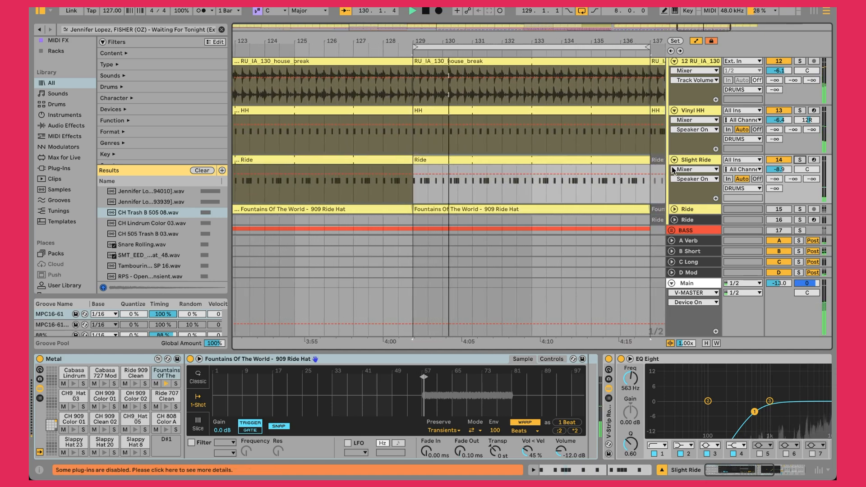
left_click(674, 209)
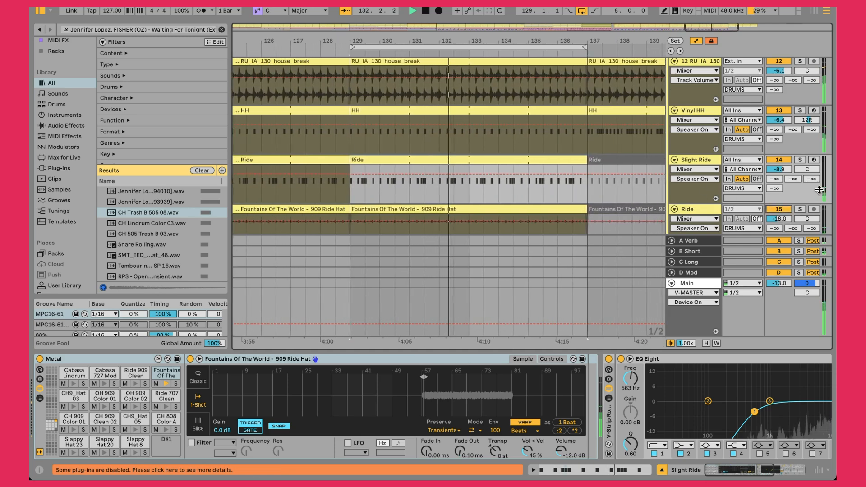
left_click(799, 209)
left_click(797, 209)
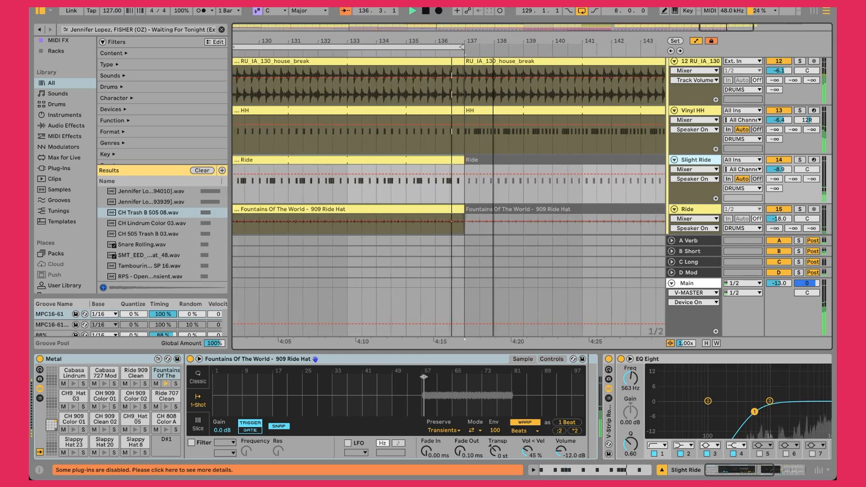
Select the reference song's clip on the REF track and compare it with the drums and bass by toggling REF's solo
left_click_drag(493, 41, 553, 18)
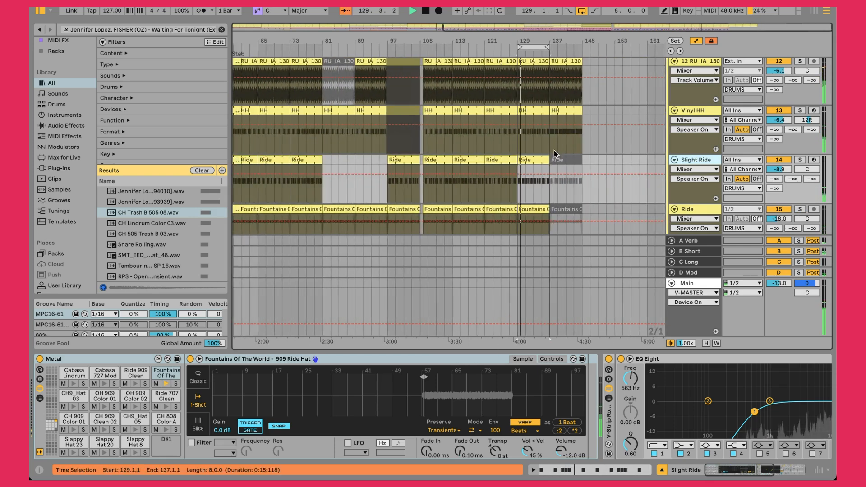
scroll(554, 153, "up", 5)
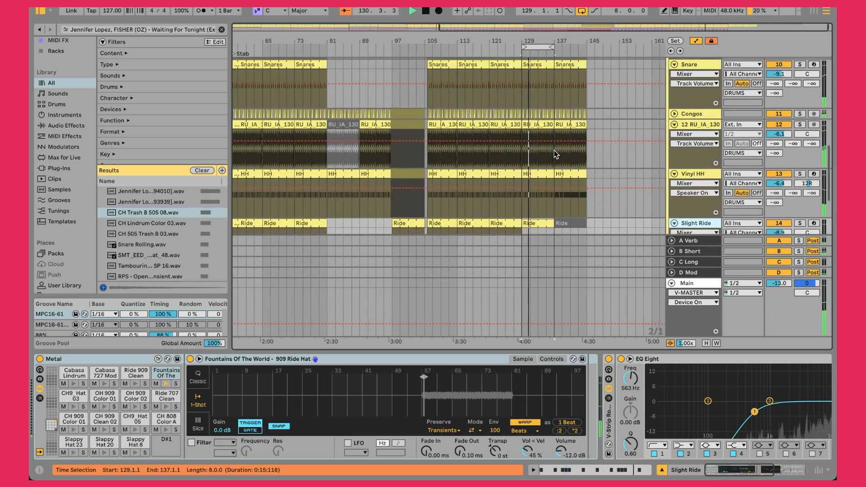
scroll(554, 153, "up", 8)
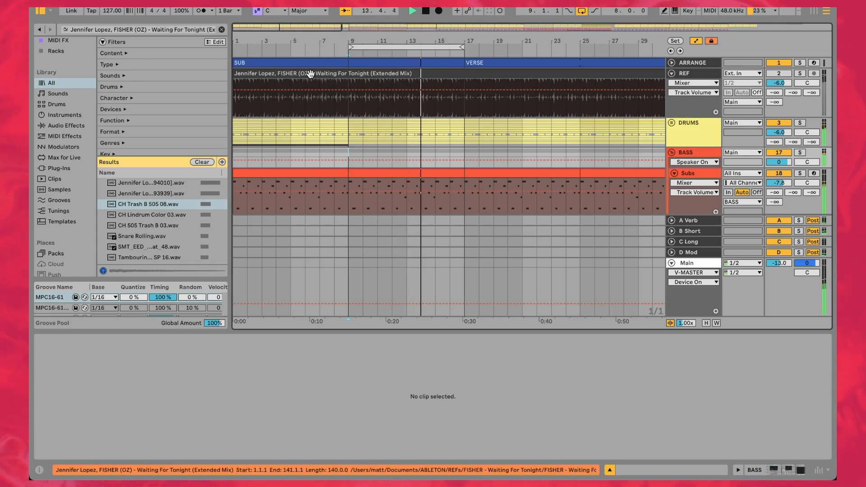
left_click(445, 73)
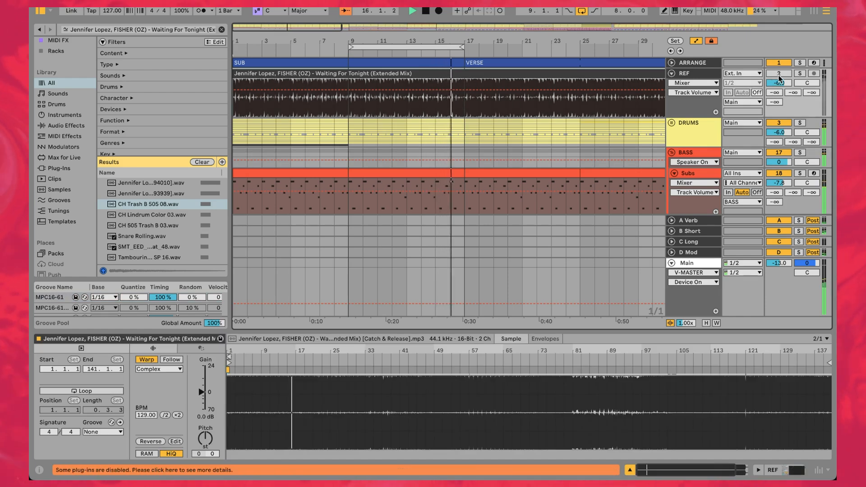
left_click(798, 74)
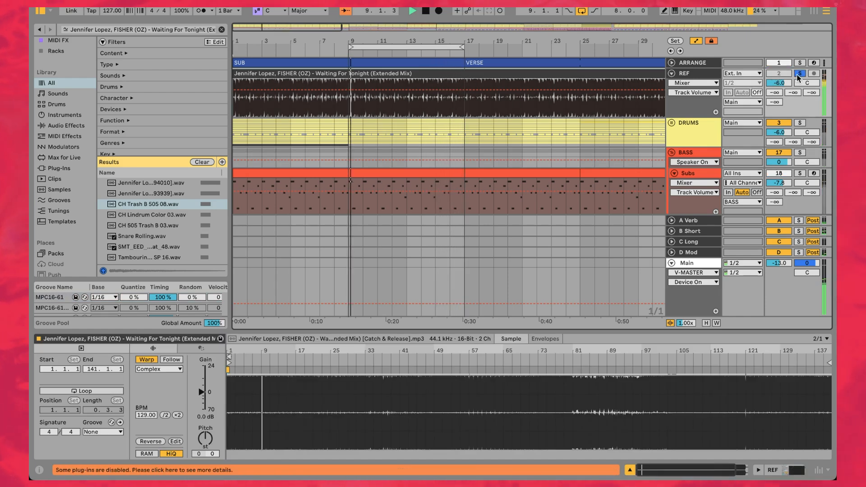
key("s")
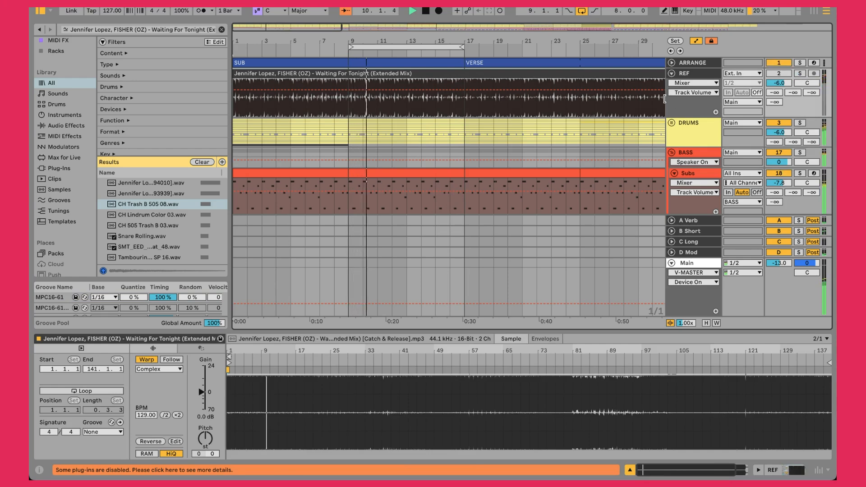
key("s")
key("s")
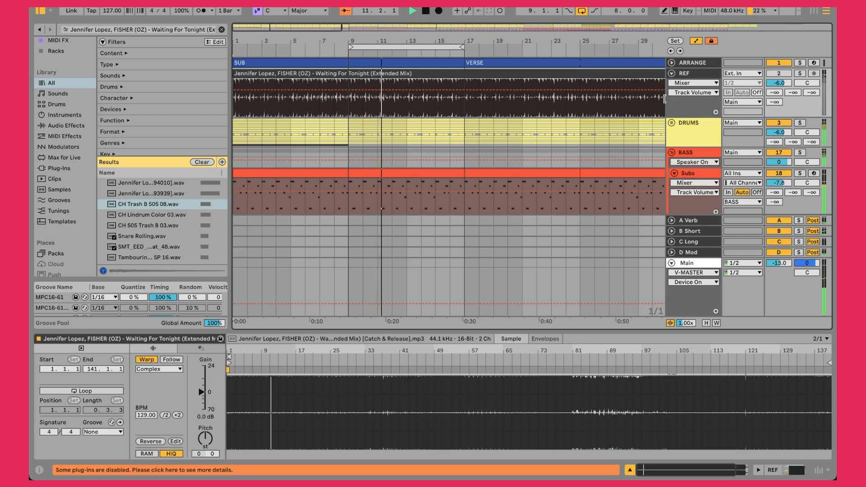
key("s")
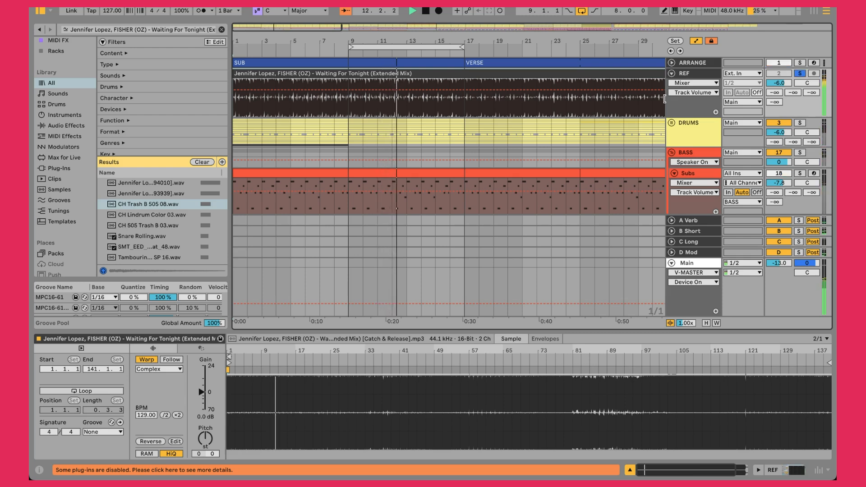
key("s")
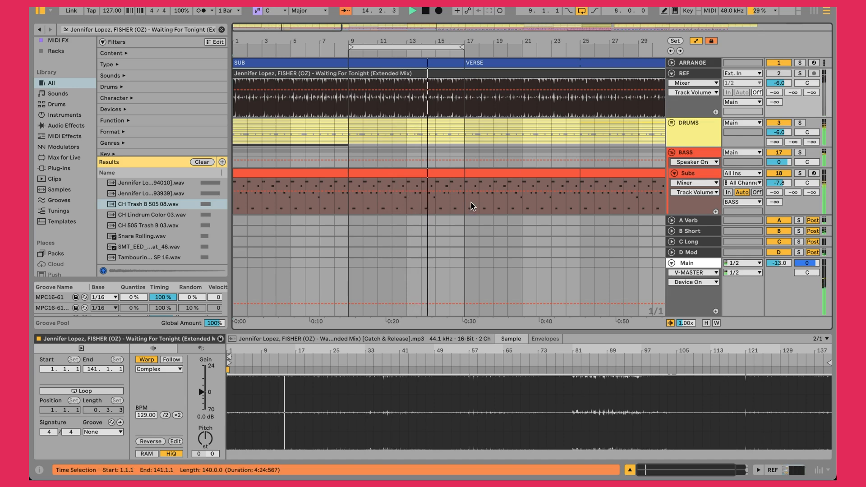
scroll(410, 163, "down", 3)
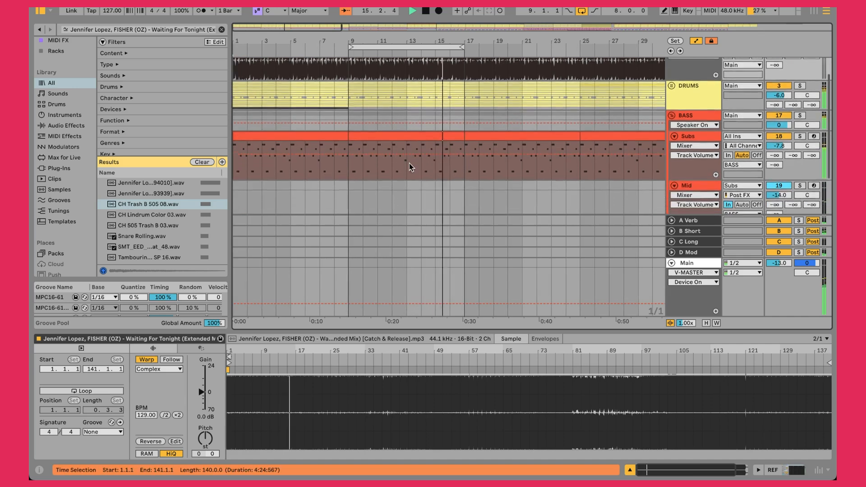
Open the Subs track's clip at bar 9 and enlarge the note editor to show its full bass pattern
scroll(409, 167, "down", 2)
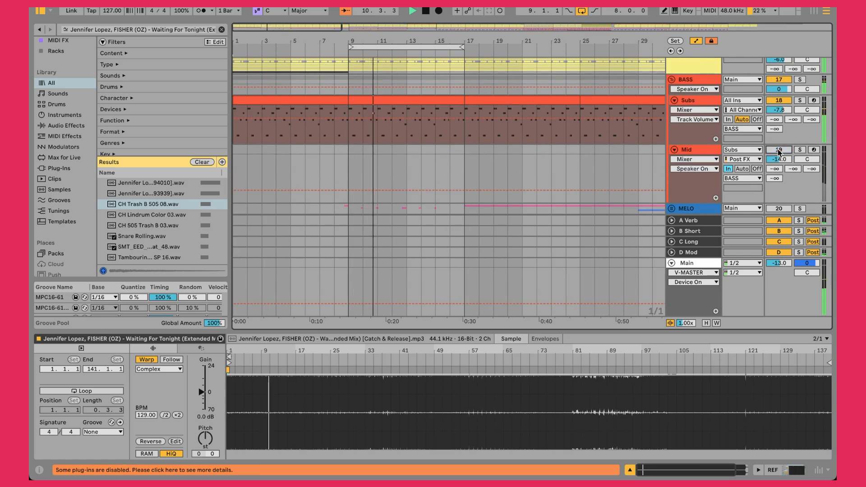
left_click(691, 100)
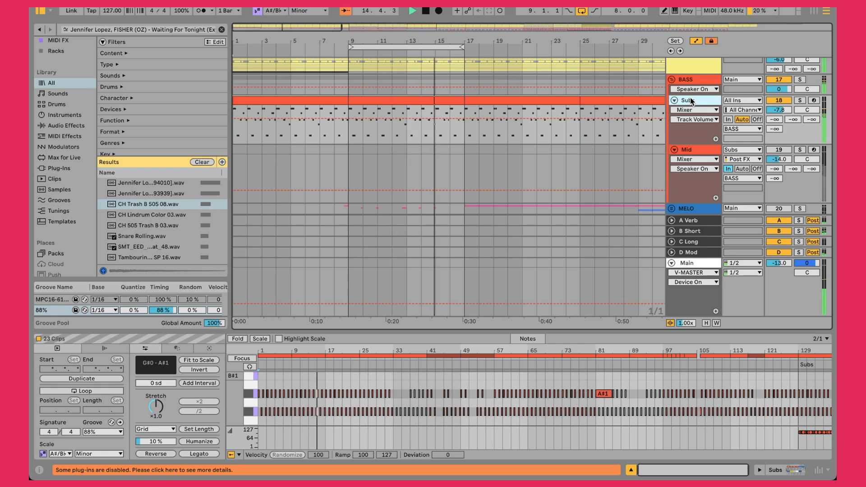
left_click(423, 99)
left_click_drag(498, 331, 495, 219)
left_click_drag(492, 181, 490, 179)
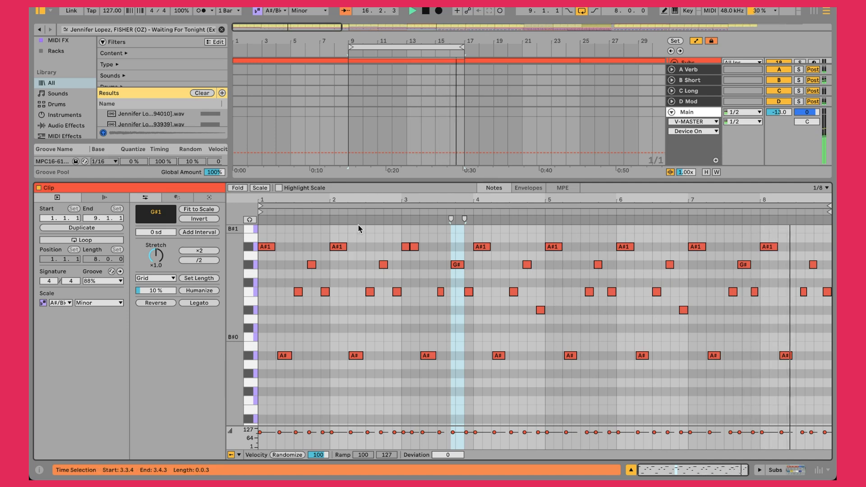
Highlight all notes in the first bar of the Subs clip to examine the bassline, then clear the selection
left_click(334, 263)
left_click(262, 230)
left_click_drag(262, 233, 325, 396)
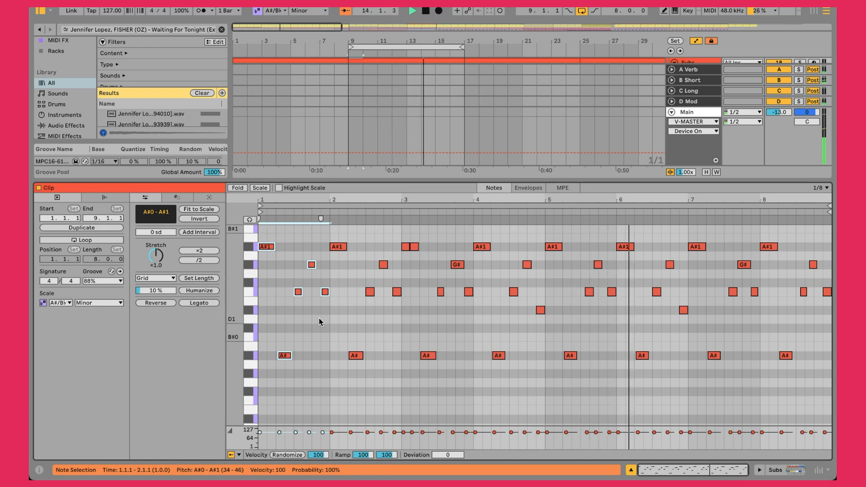
left_click(417, 290)
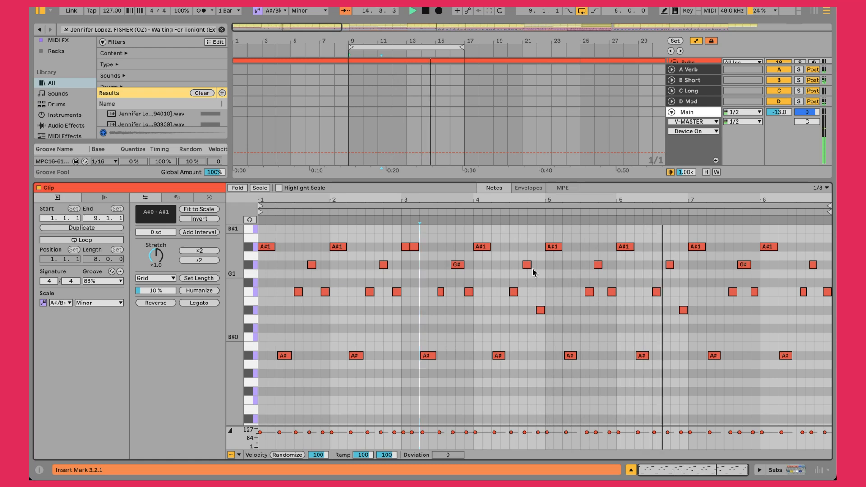
Shrink the note editor, show the Subs device chain and examine the devices inside the V-Sub 2 rack
left_click_drag(463, 179, 462, 321)
scroll(541, 146, "up", 1)
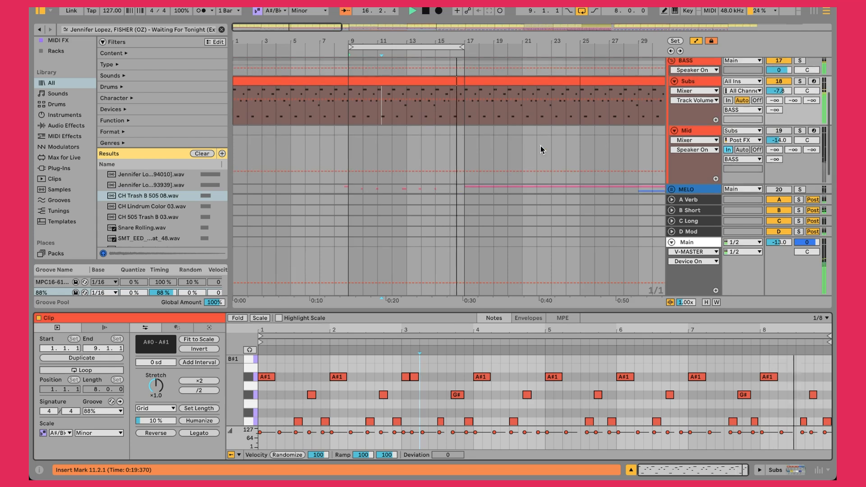
left_click(695, 83)
key("shift+Tab")
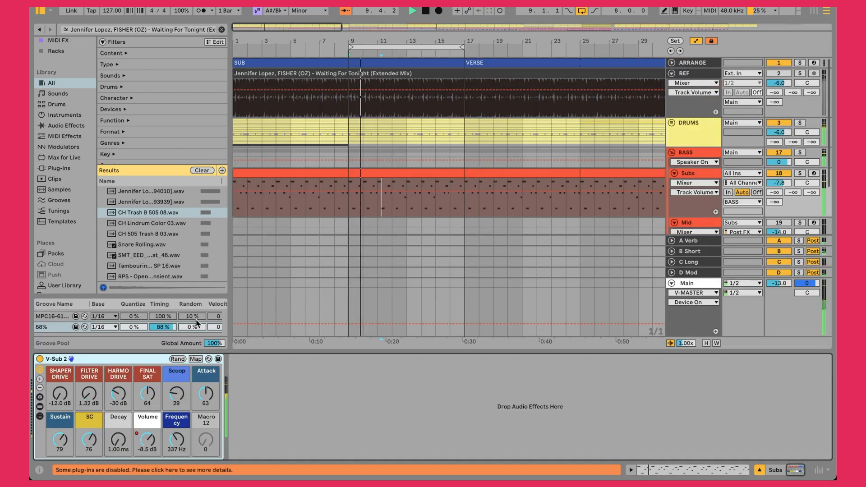
left_click(39, 405)
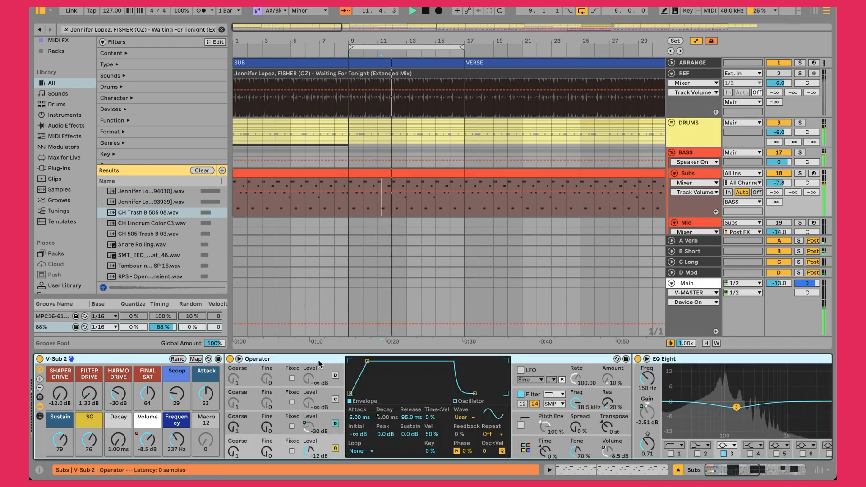
left_click(40, 407)
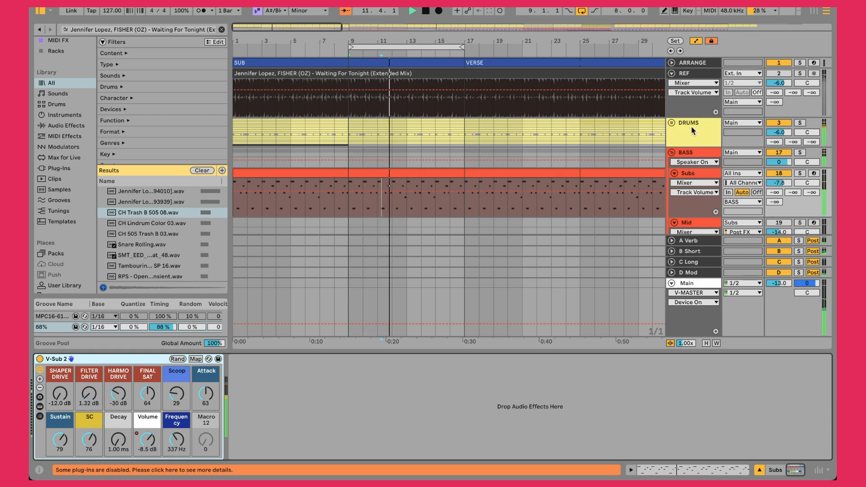
Select the Subs clip spanning bars 9 to 17 and display its notes again
left_click(688, 173)
scroll(688, 171, "down", 1)
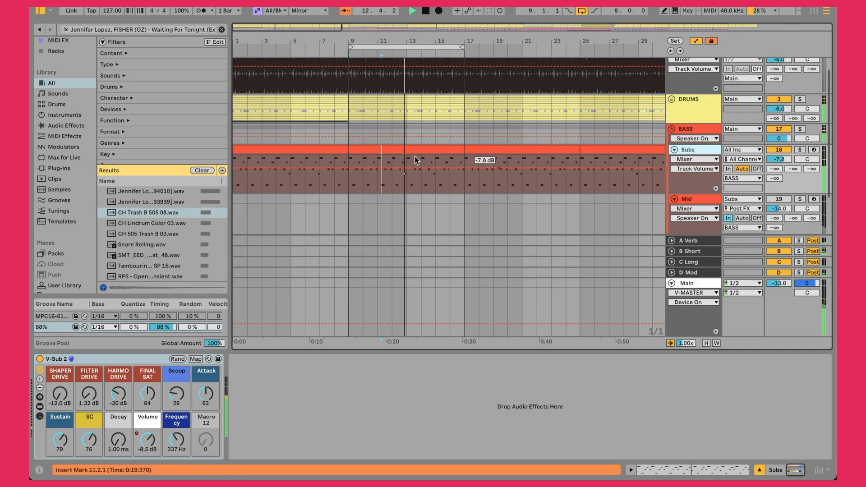
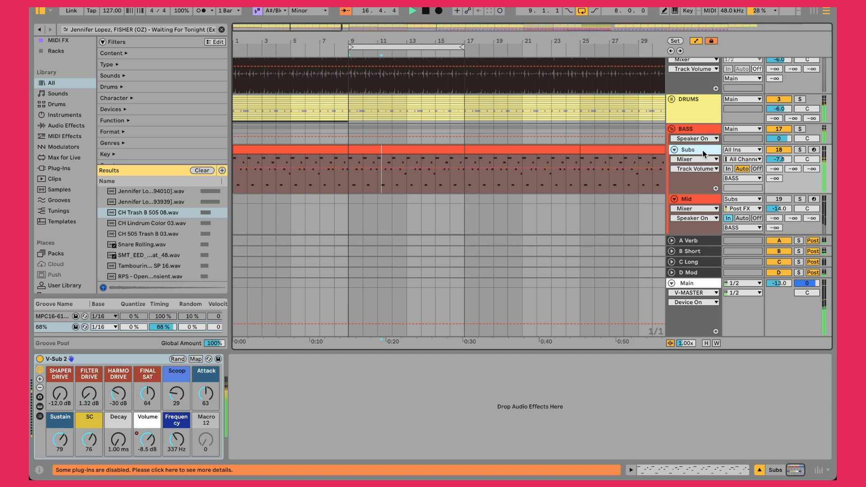
double_click(398, 157)
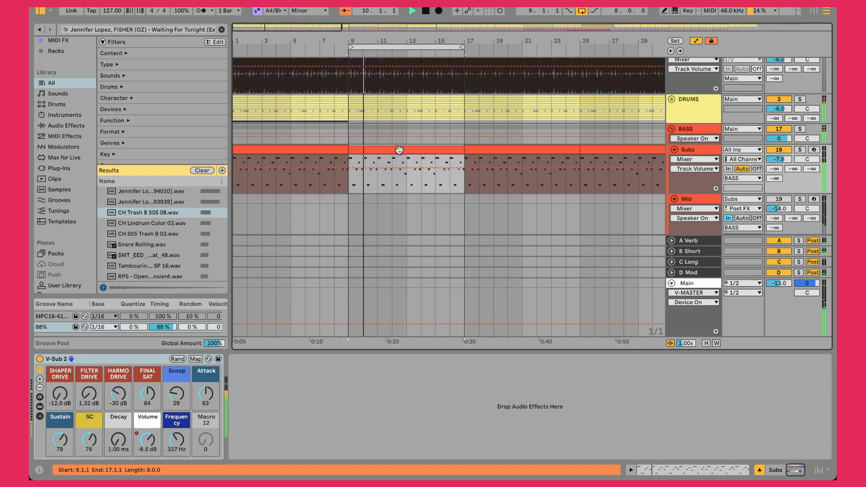
left_click(694, 153)
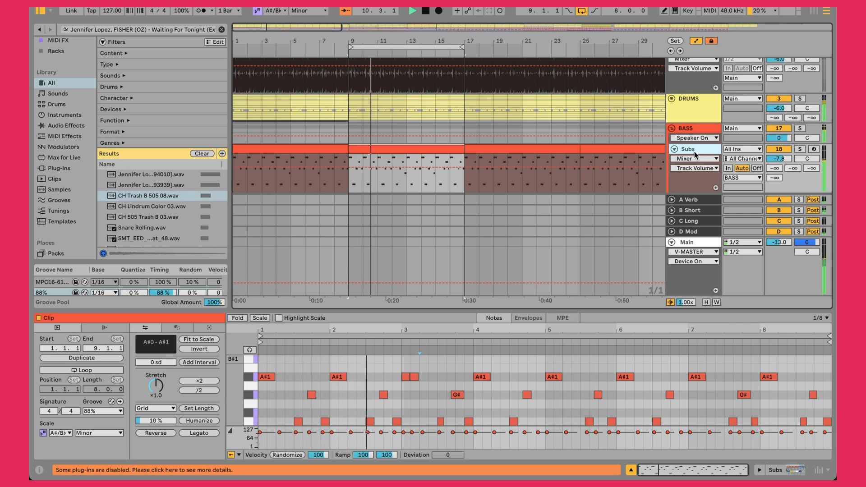
Fold the Subs track, activate the Mid track and audition it briefly in solo
left_click(675, 149)
scroll(686, 156, "down", 1)
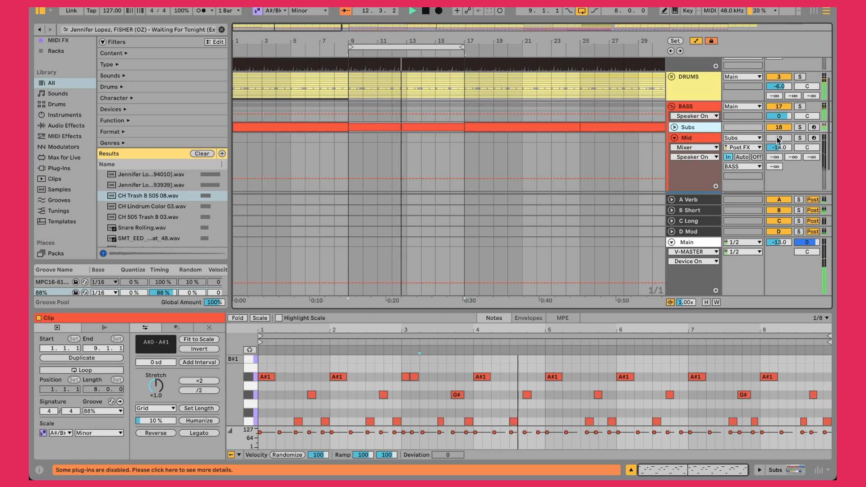
left_click(778, 139)
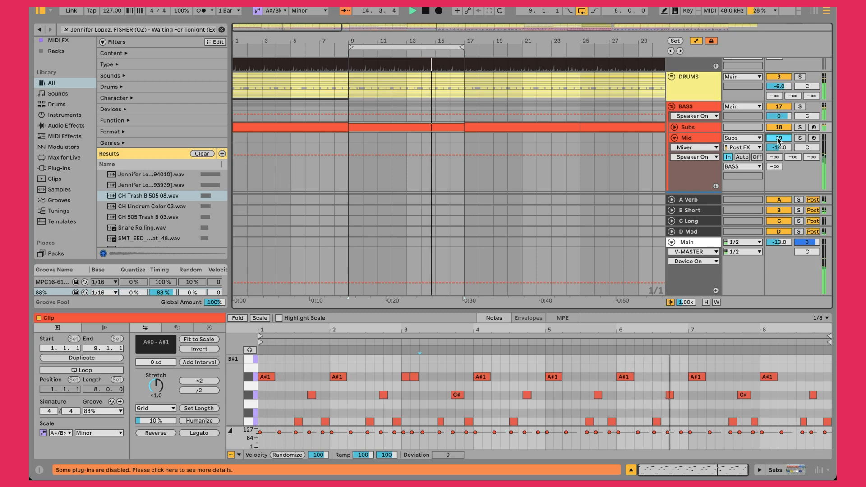
left_click(800, 140)
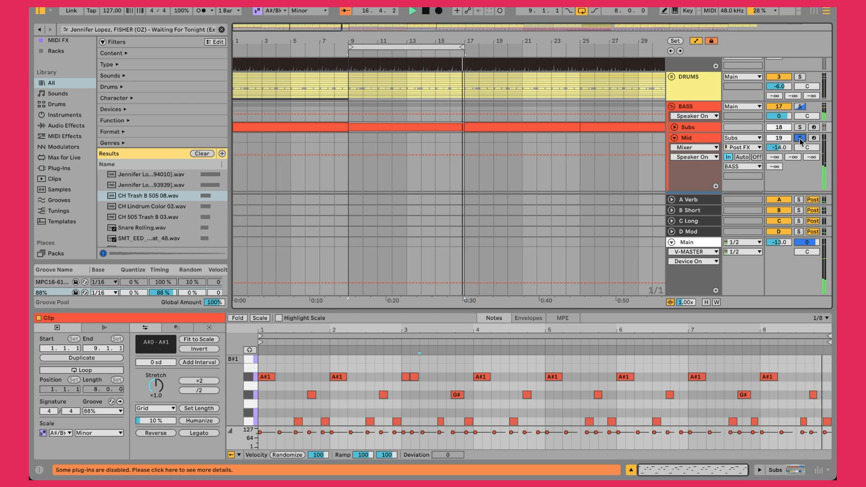
left_click(800, 139)
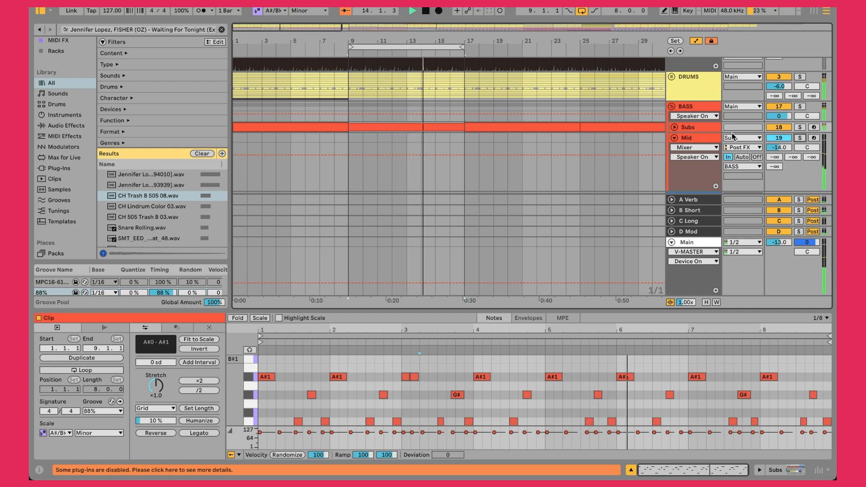
Select bars 9 to 17 on the Mid track and choose Subs as its MIDI input source
left_click(697, 139)
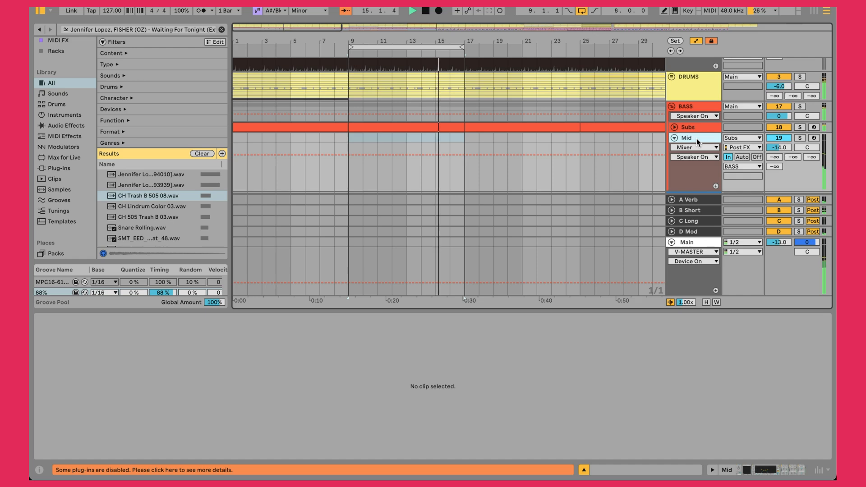
left_click_drag(344, 140, 445, 135)
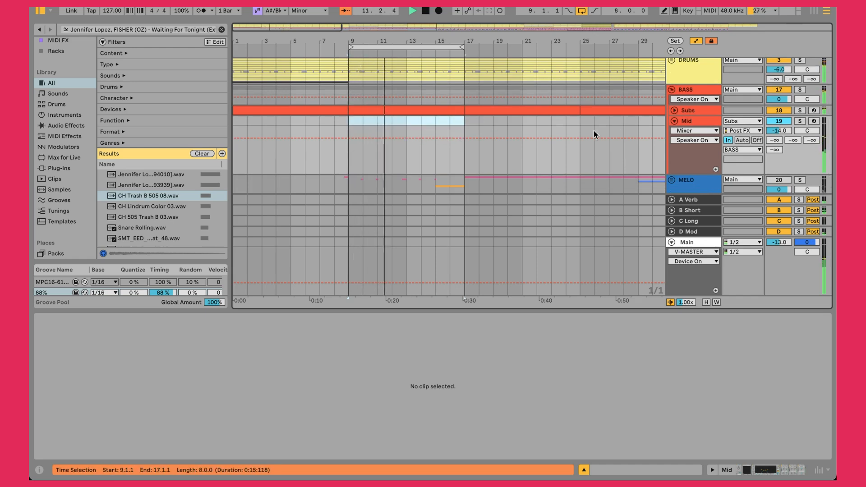
left_click(733, 121)
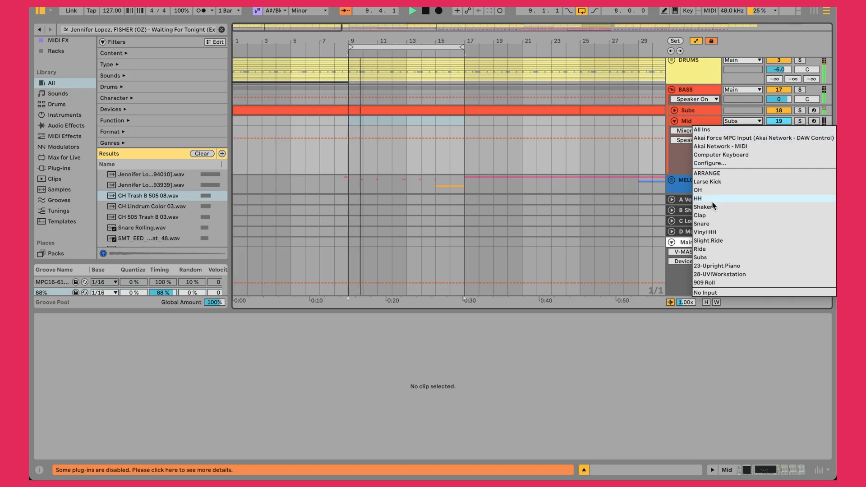
left_click(705, 257)
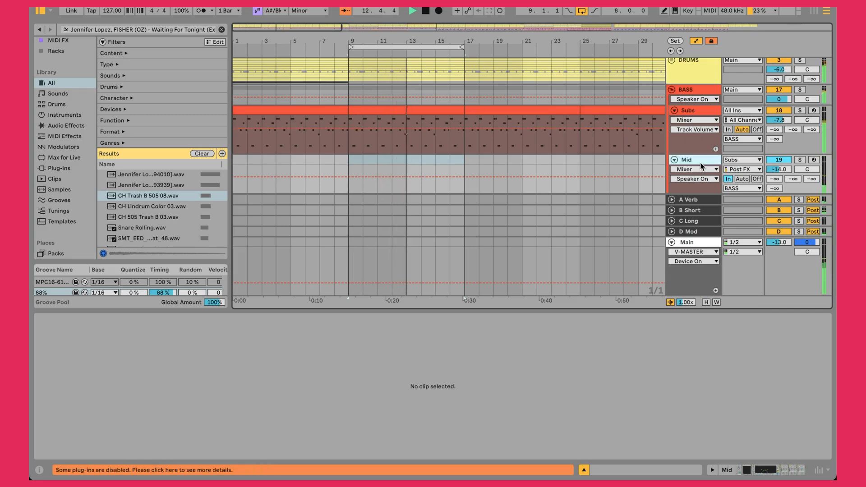
Select the Subs clip at bar 9, then try the Mid track's monitoring on Off and return it to In
left_click(413, 109)
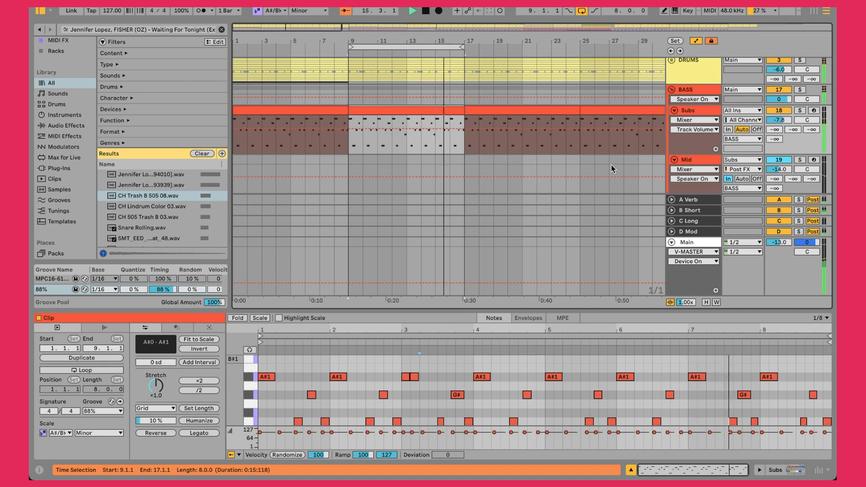
left_click(692, 161)
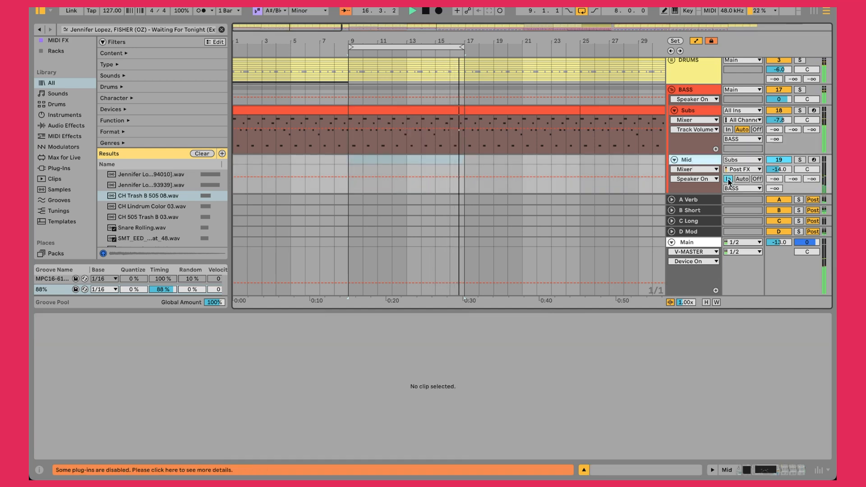
left_click(756, 179)
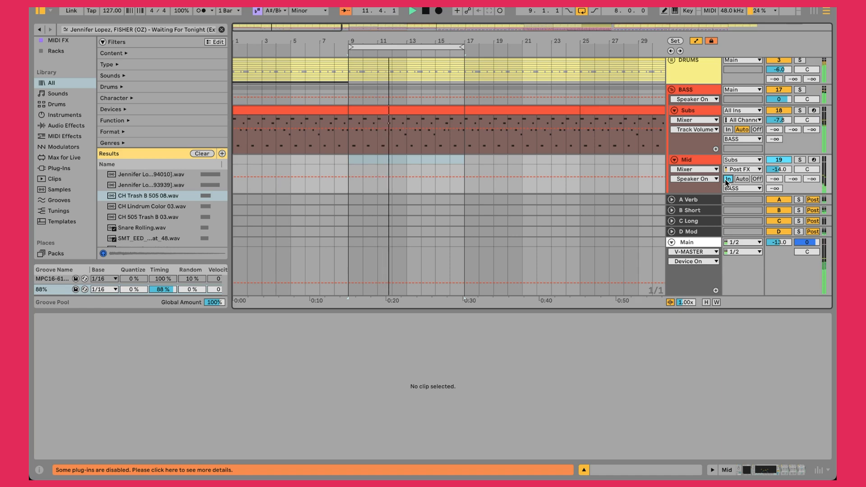
Show the Mid track's device chain and examine its Pitch device
double_click(700, 155)
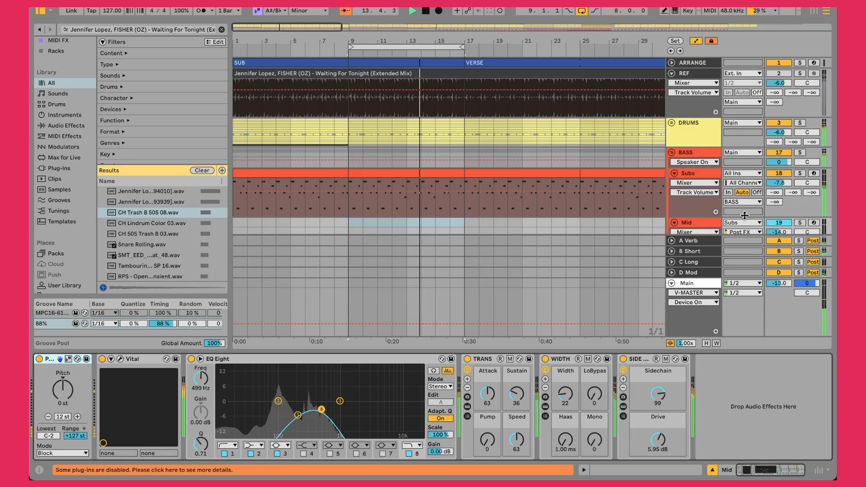
left_click(706, 221)
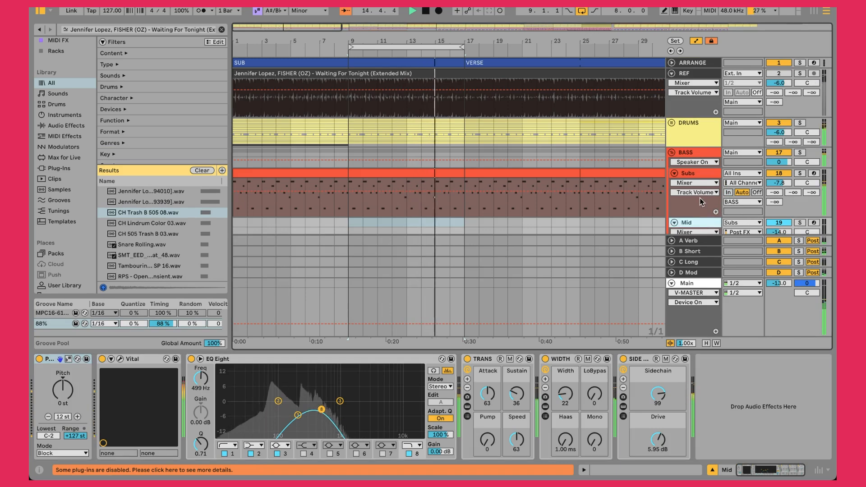
left_click(47, 363)
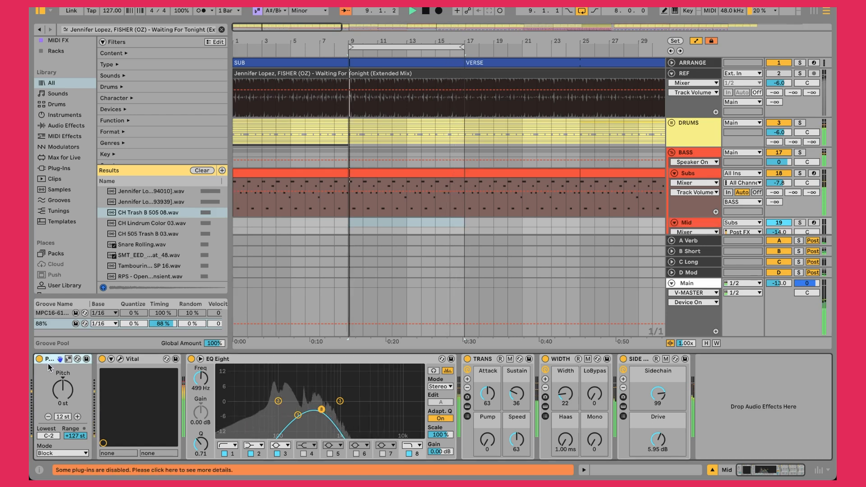
left_click(62, 387)
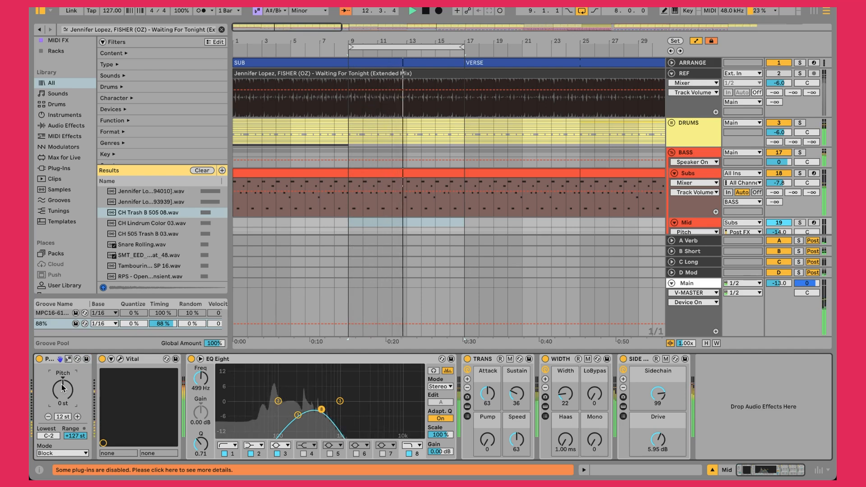
Open the Mid track's Vital synth and reposition its window to view the 80824 preset
left_click(121, 360)
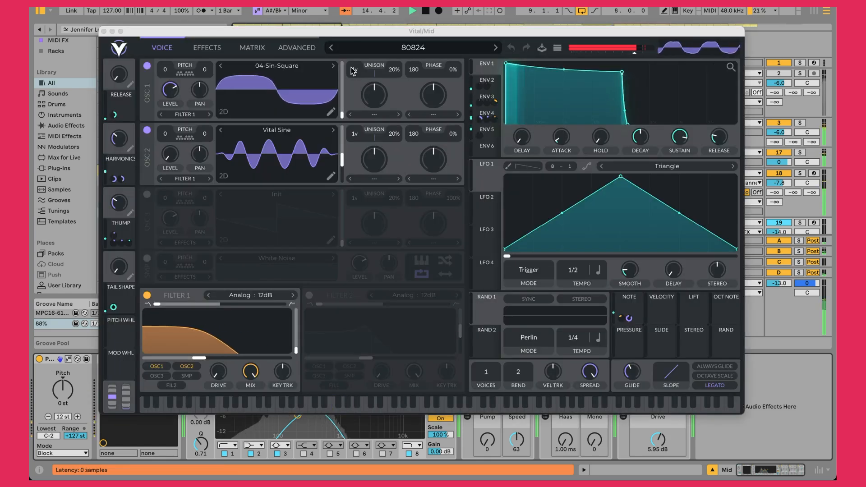
mouse_move(348, 32)
left_mouse_down()
mouse_move(327, 28)
mouse_move(345, 26)
mouse_move(344, 17)
left_mouse_up()
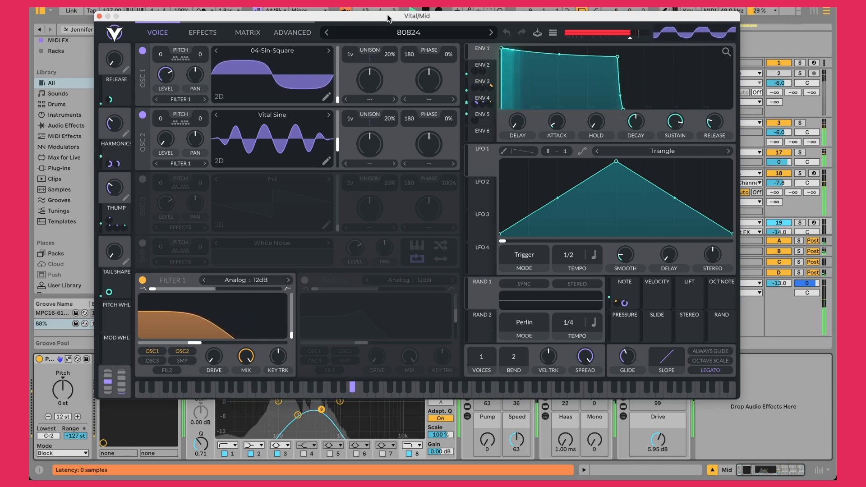
left_click_drag(388, 19, 405, 26)
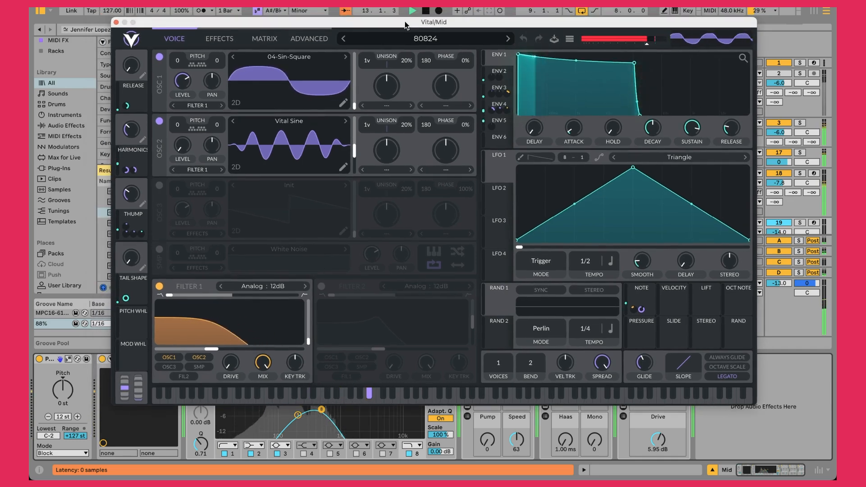
left_click_drag(405, 25, 384, 43)
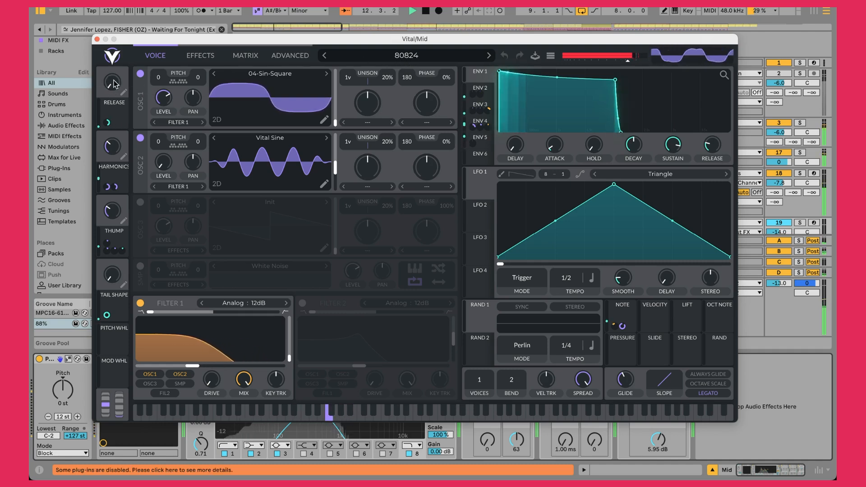
Try Vital's Harmonics macro at about 0.801, restore it and close the synth window
left_click_drag(114, 56, 125, 103)
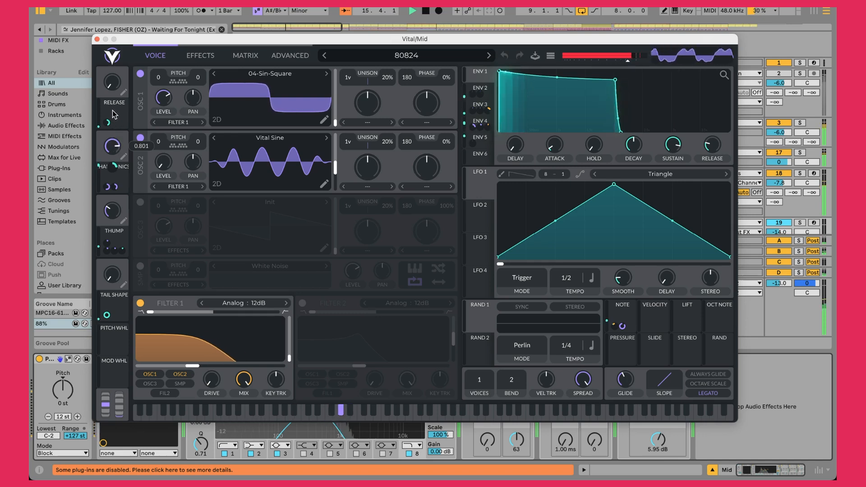
left_click_drag(112, 110, 121, 140)
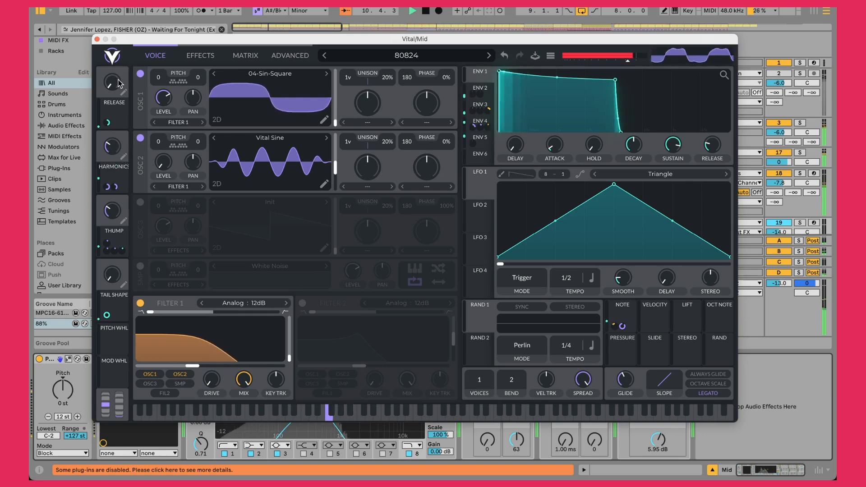
left_click(96, 40)
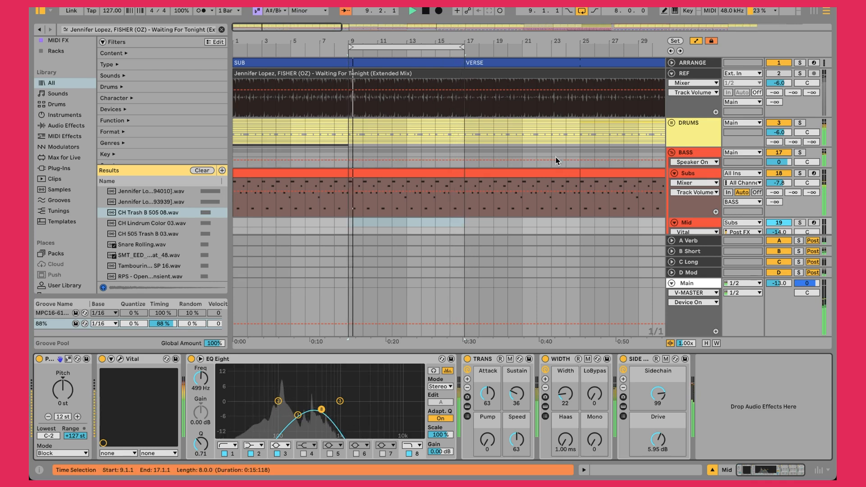
Set the frequency of band 1 in the Mid track's EQ Eight to 212 Hz
left_click(288, 360)
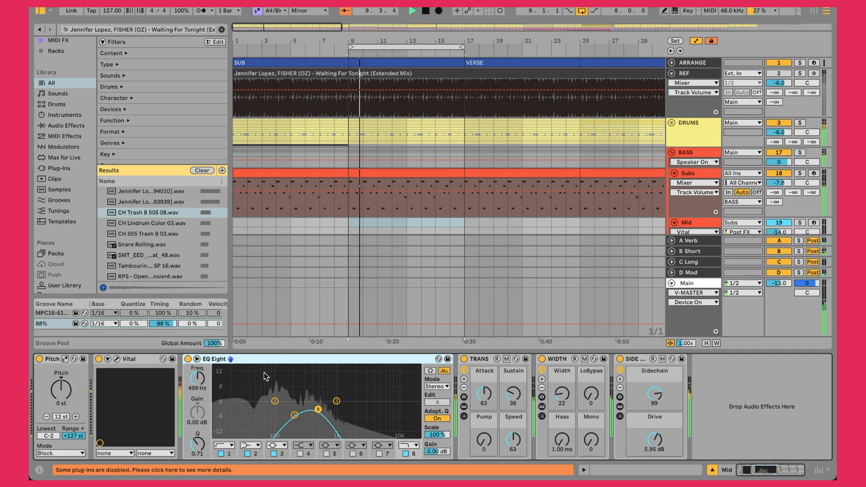
left_click(230, 454)
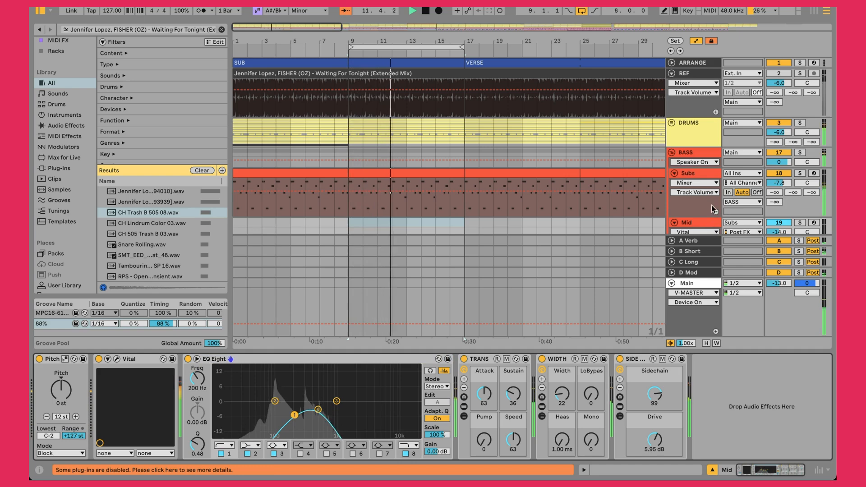
left_click_drag(197, 379, 197, 376)
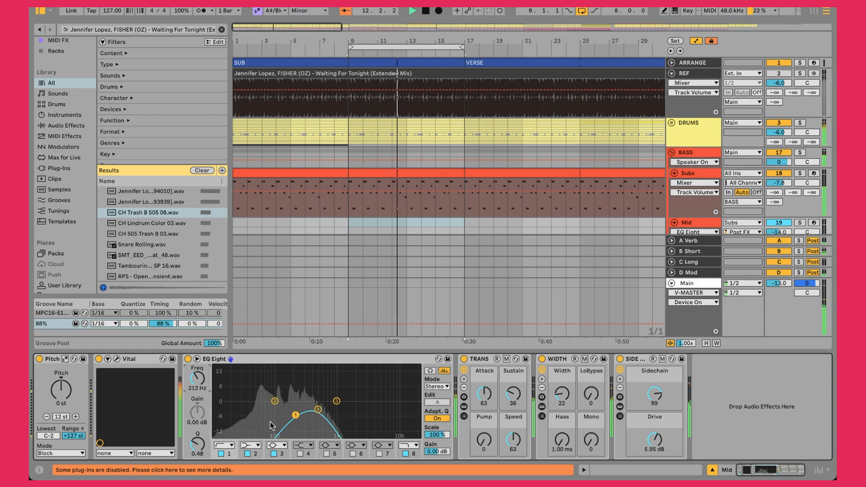
Compare the Mid sound with EQ Eight's band 8 switched off and on, leaving the band enabled
left_click(413, 454)
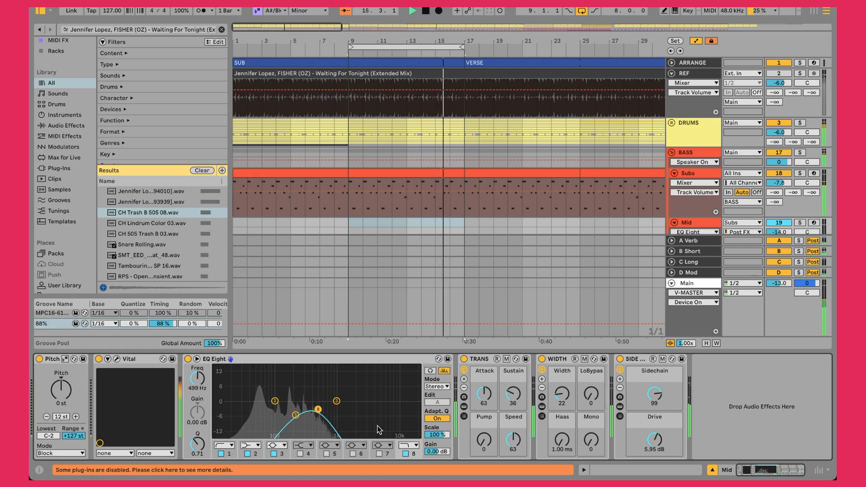
left_click(406, 454)
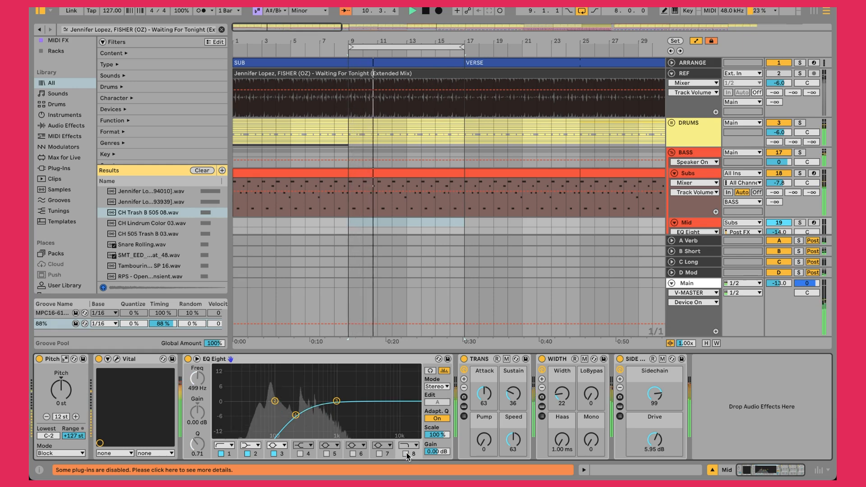
left_click(406, 453)
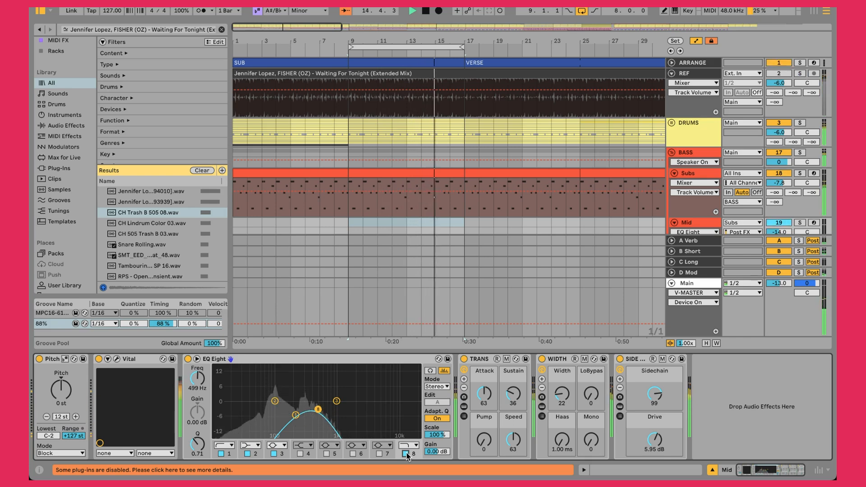
left_click(406, 453)
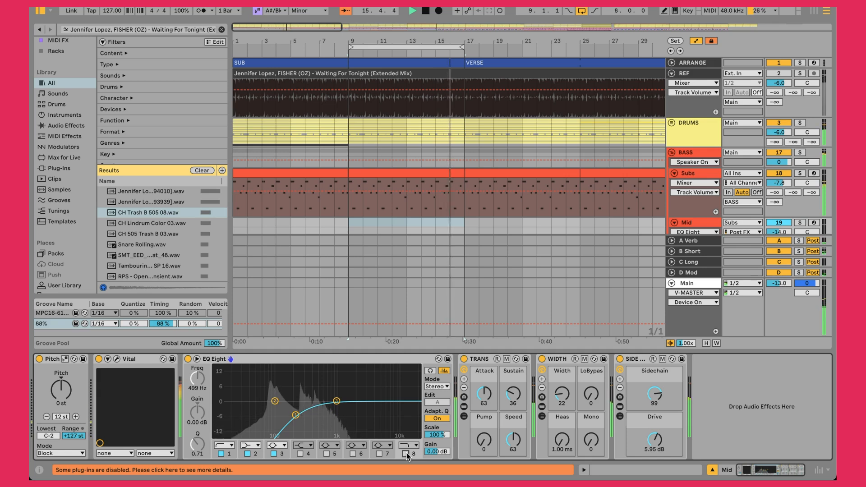
left_click(405, 453)
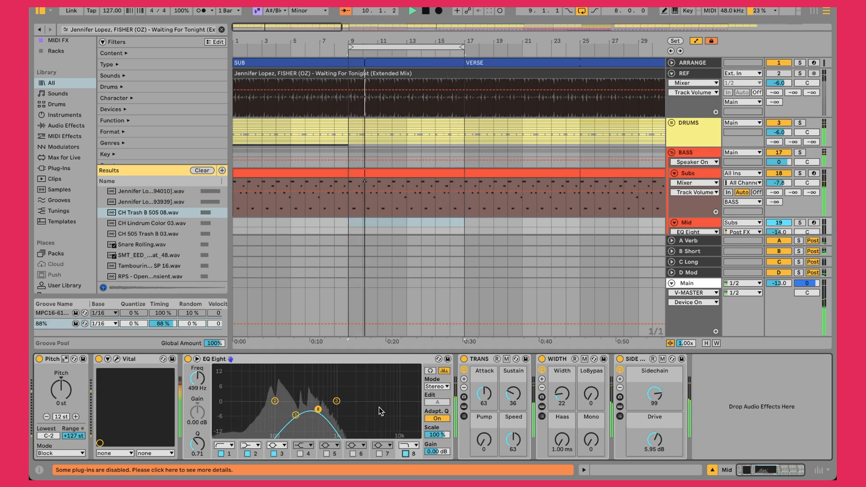
Inspect the kHs Transient Shaper inside the TRANS rack and the envelope in Vital, closing each plug-in window
left_click(487, 360)
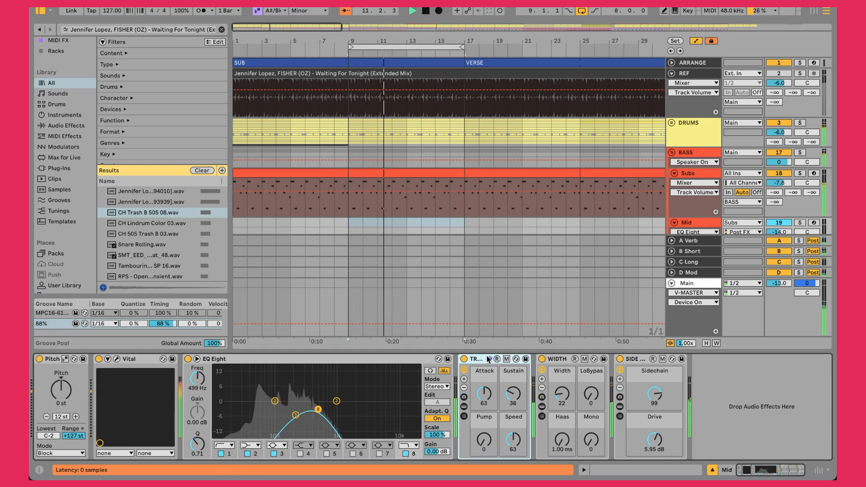
left_click(464, 406)
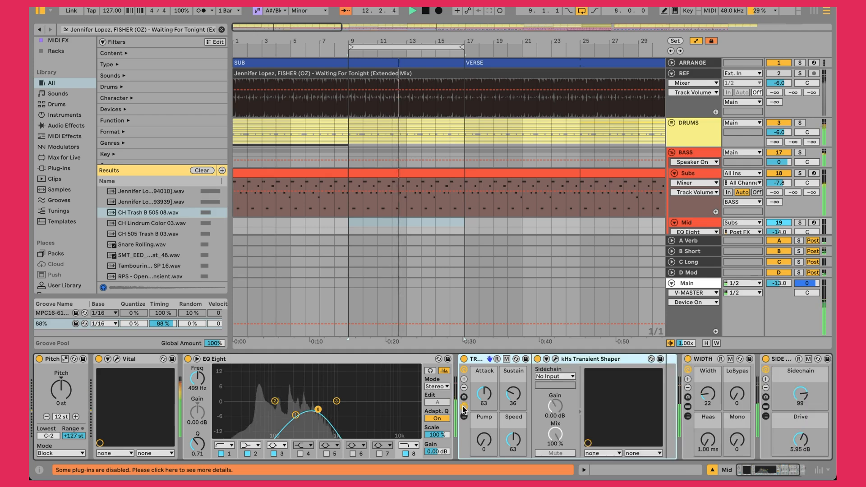
left_click(556, 359)
left_click(101, 45)
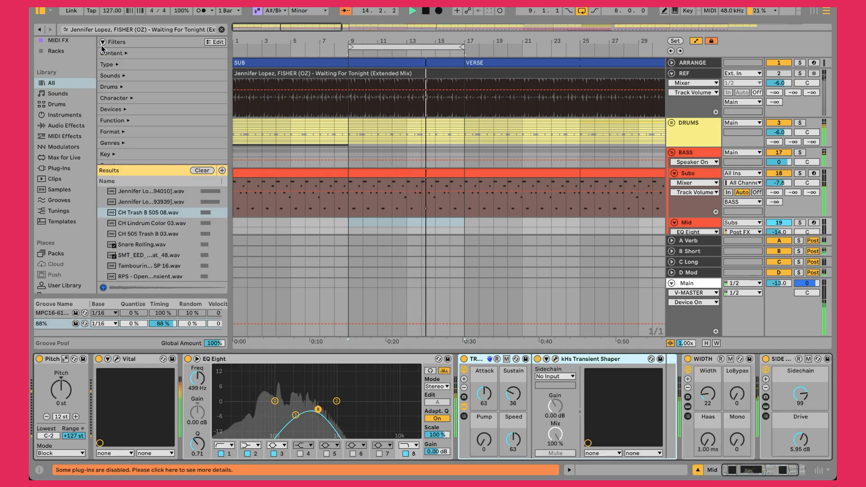
left_click(464, 407)
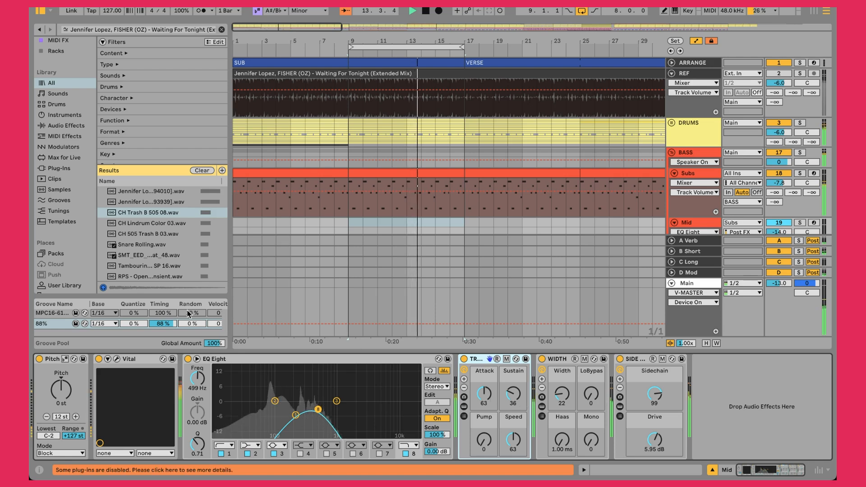
left_click(116, 358)
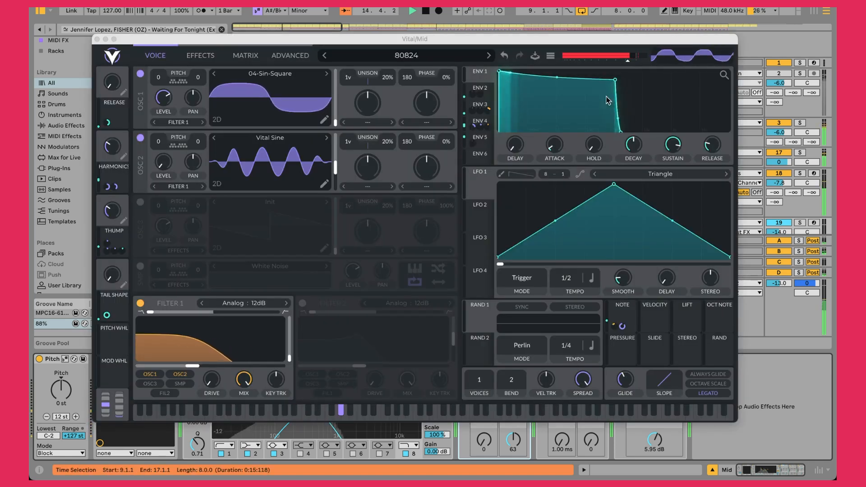
left_click(97, 40)
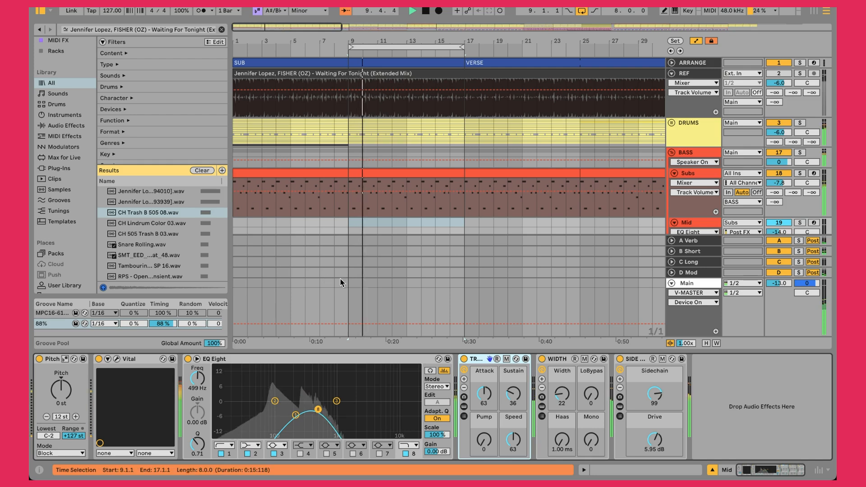
Reveal the devices inside the WIDTH rack, view the Wider plug-in, and collapse the rack again
left_click(557, 365)
left_click(541, 406)
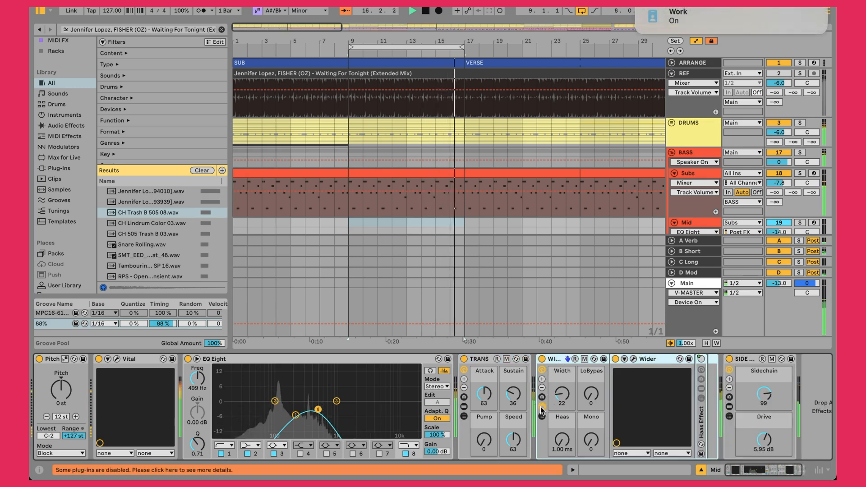
left_click(634, 359)
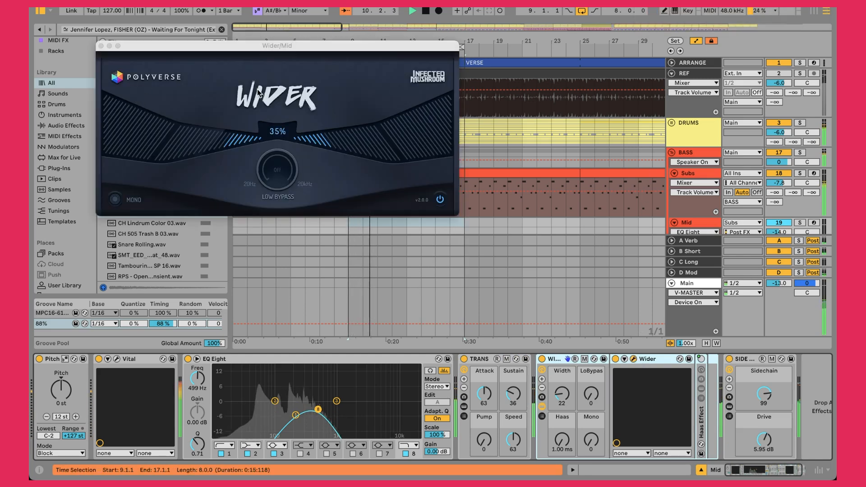
left_click(100, 46)
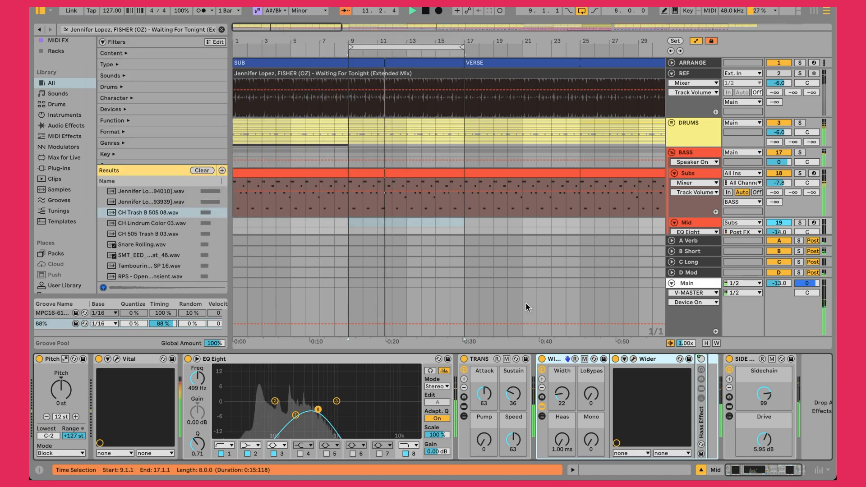
left_click(542, 407)
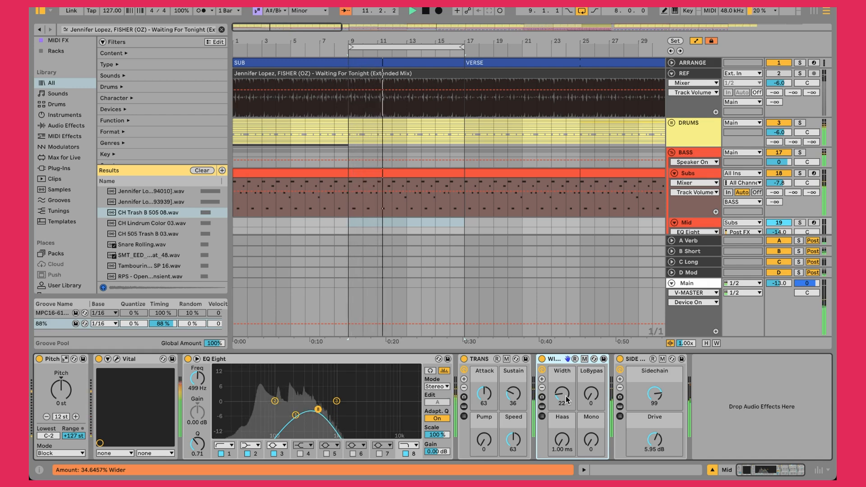
Examine the Utility, Shaper and Saturator inside the Mid track's SIDE + SAT rack, glancing at the Subs rack for comparison, and collapse the rack
left_click(654, 389)
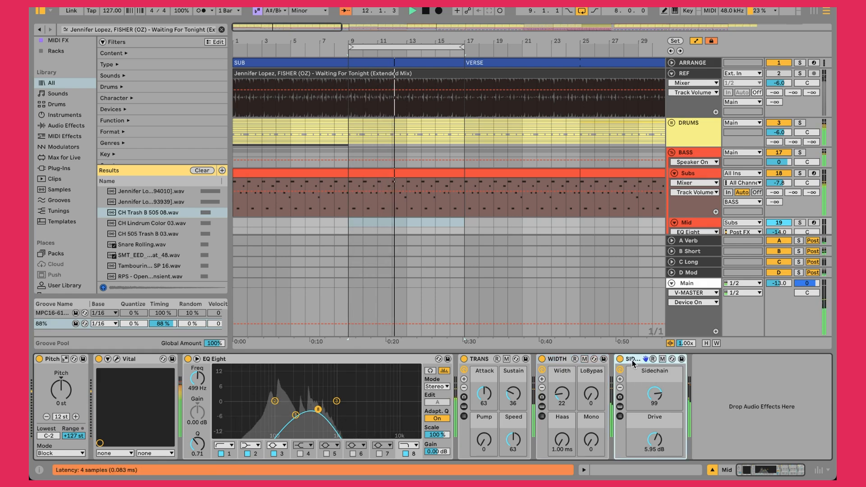
left_click(656, 394)
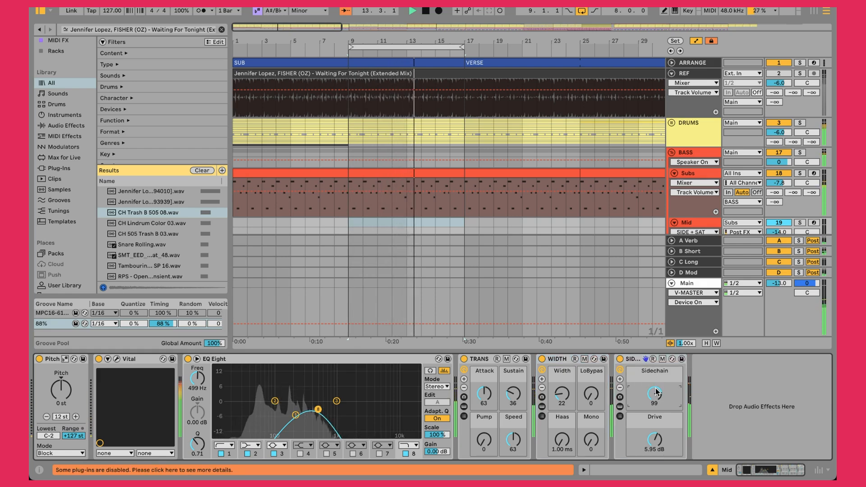
left_click(710, 173)
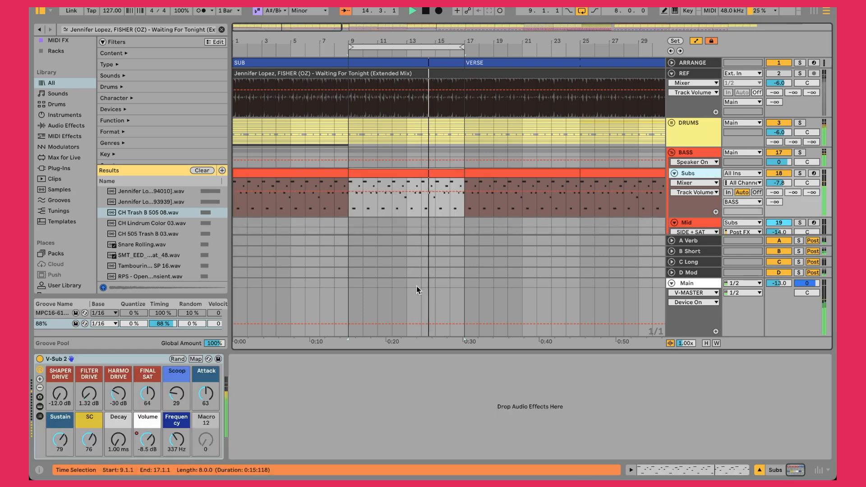
left_click(686, 222)
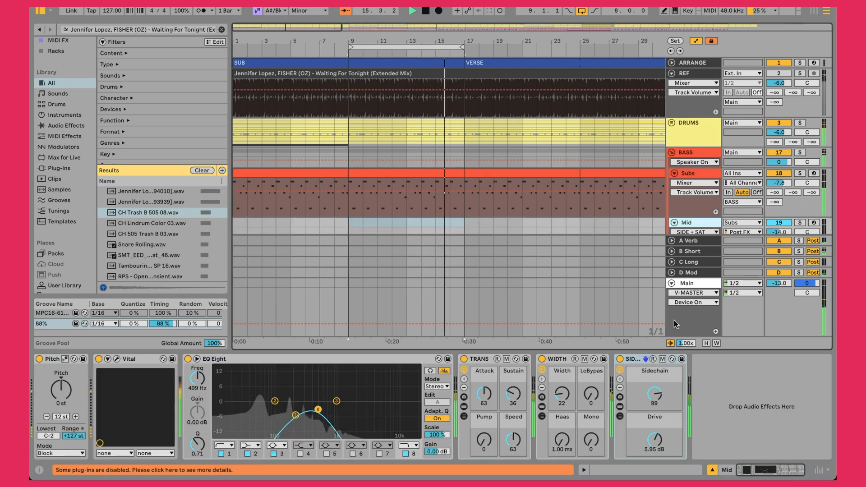
scroll(621, 408, "right", 10)
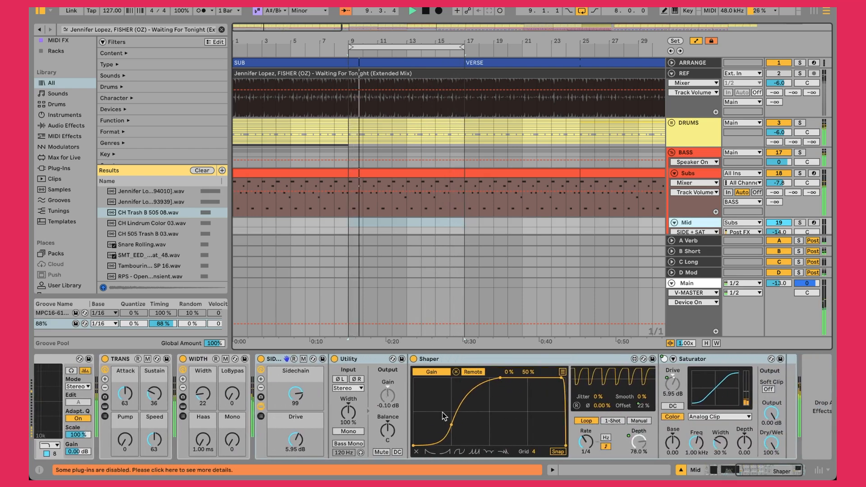
left_click(590, 444)
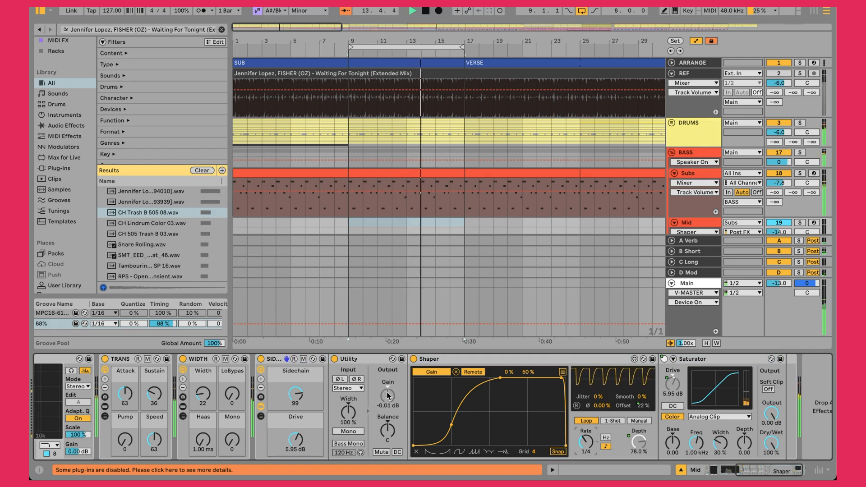
left_click(261, 407)
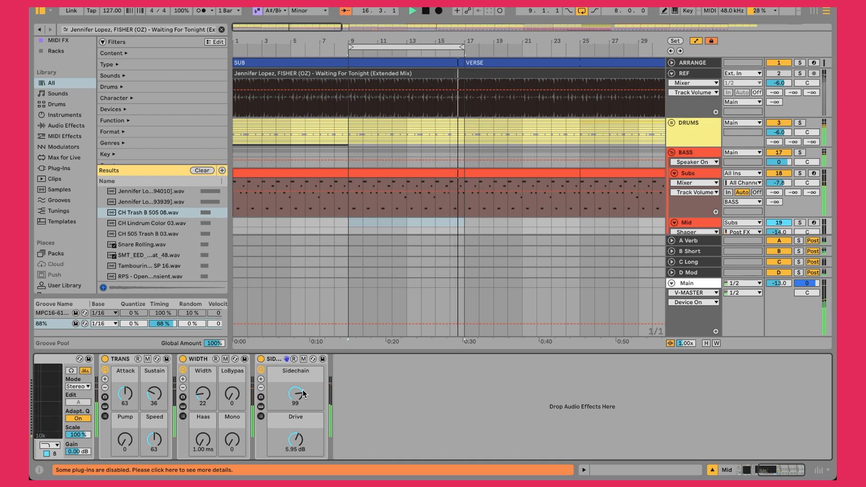
Set the Drive macro of the Mid track's SIDE + SAT rack to 5.39 dB
left_click_drag(295, 440, 297, 441)
scroll(297, 441, "left", 7)
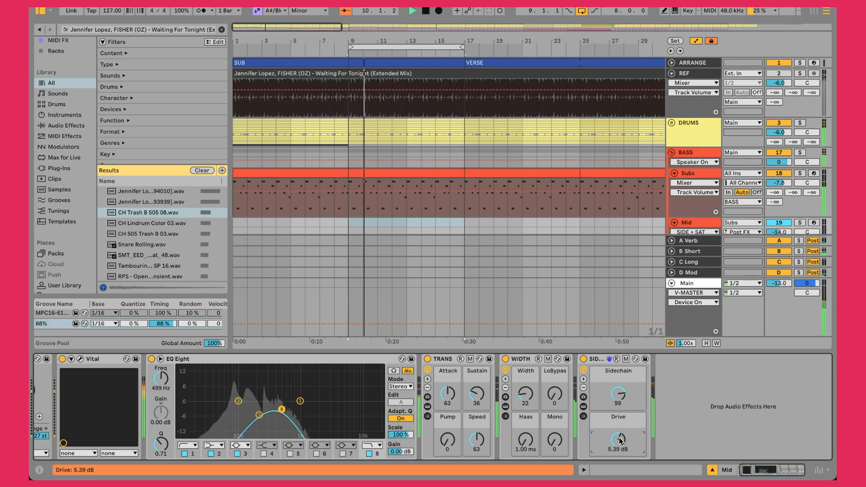
Inspect the KClip3 plug-in on the BASS group, resetting its clipped readout, and fold the group
scroll(676, 196, "down", 3)
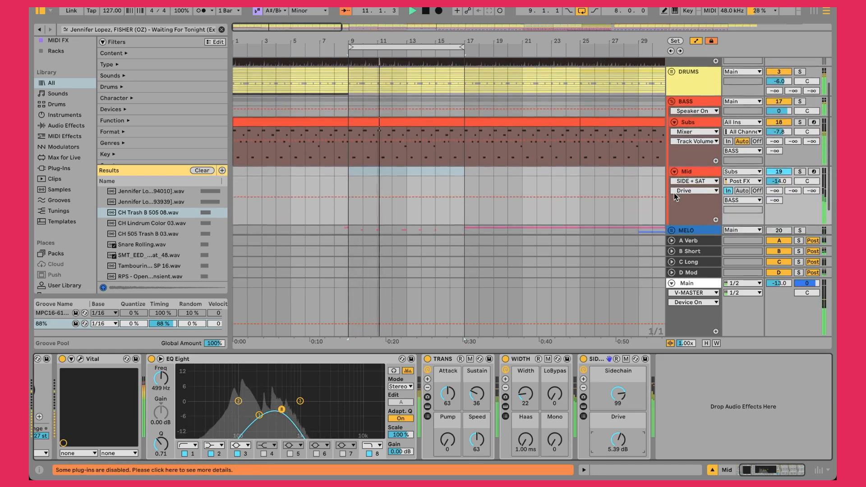
scroll(675, 196, "up", 1)
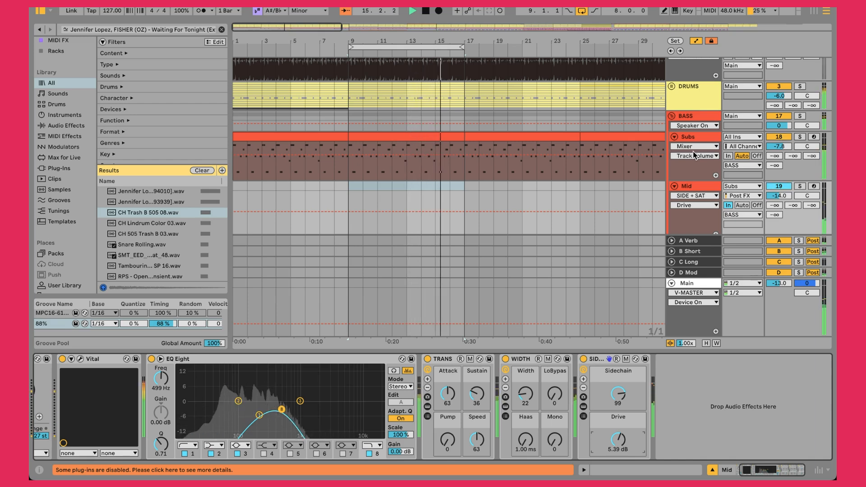
left_click(707, 119)
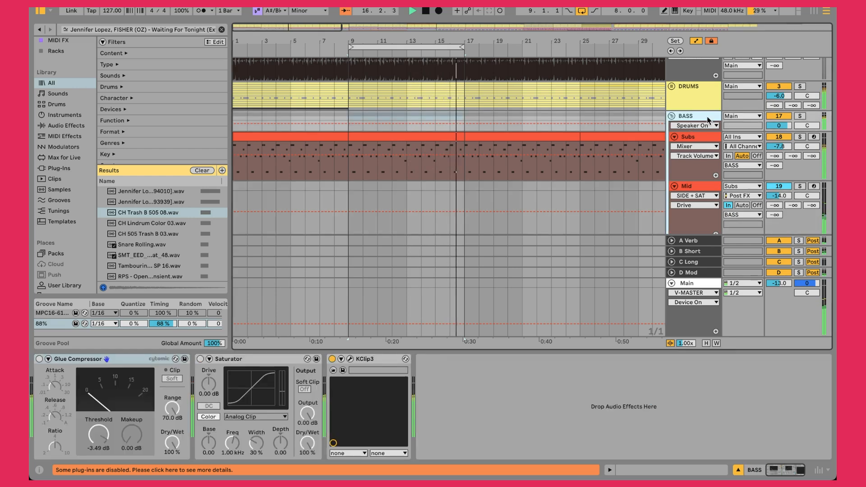
left_click(350, 359)
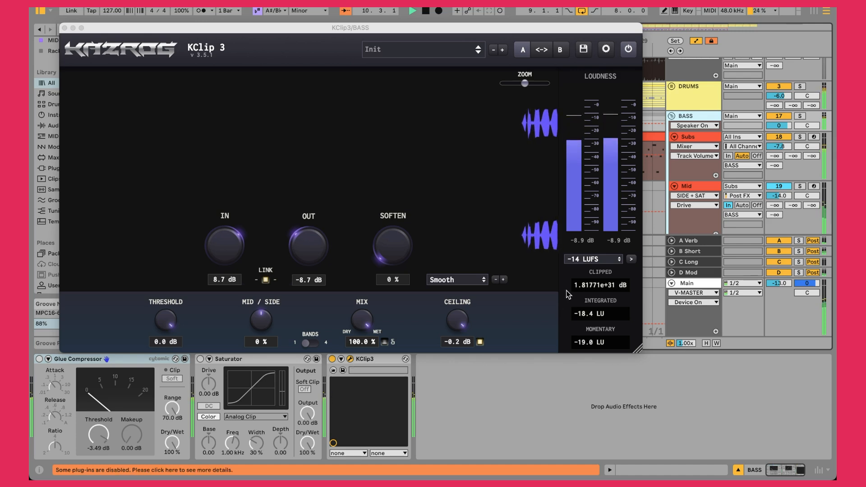
left_click(607, 285)
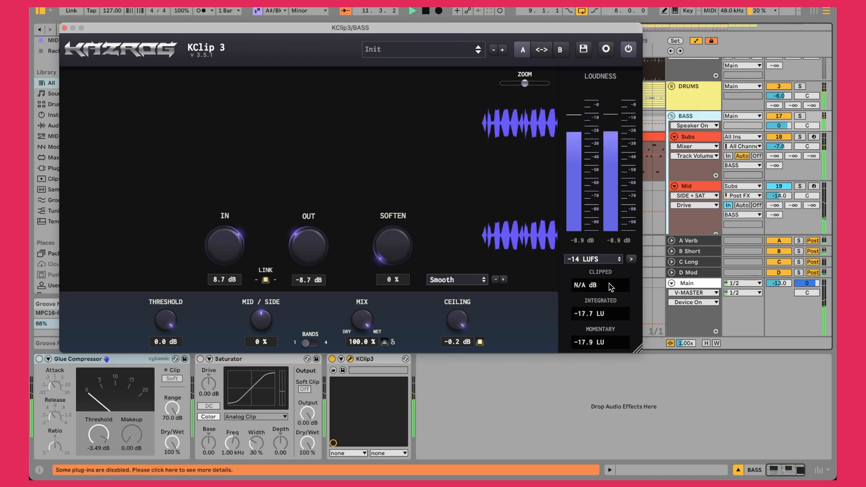
left_click(65, 28)
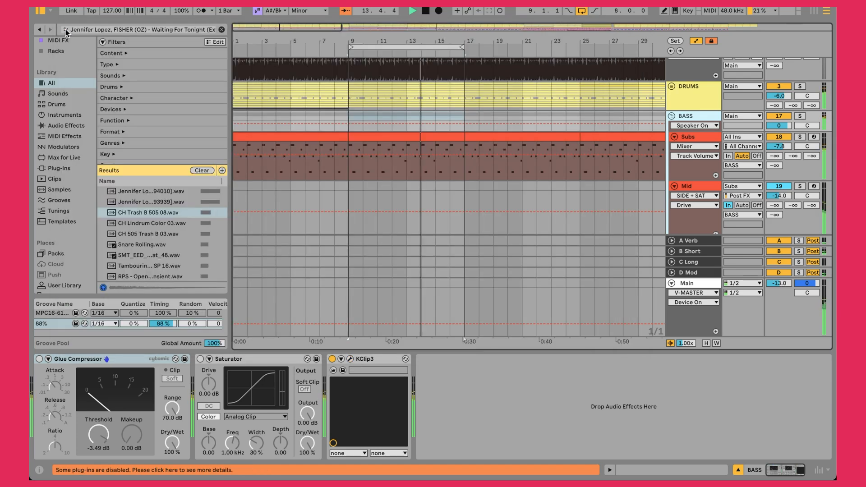
left_click(672, 117)
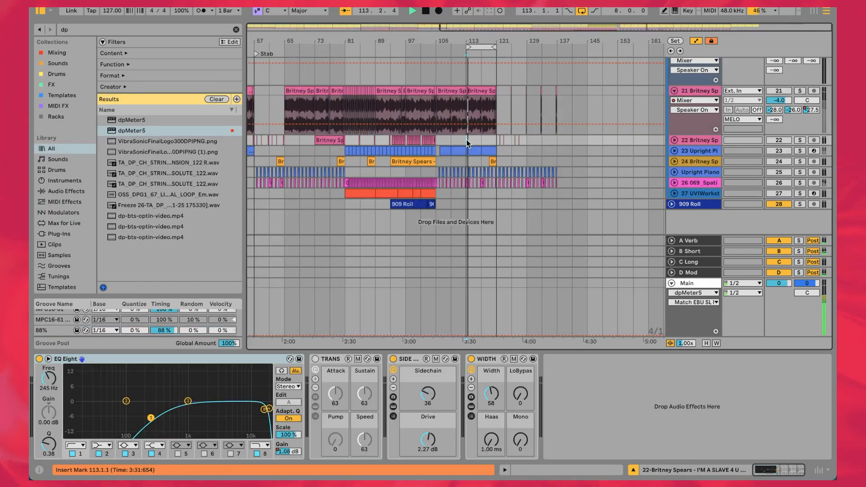
Unfold the BASS group to show its Subs and Mid tracks
scroll(467, 139, "up", 5)
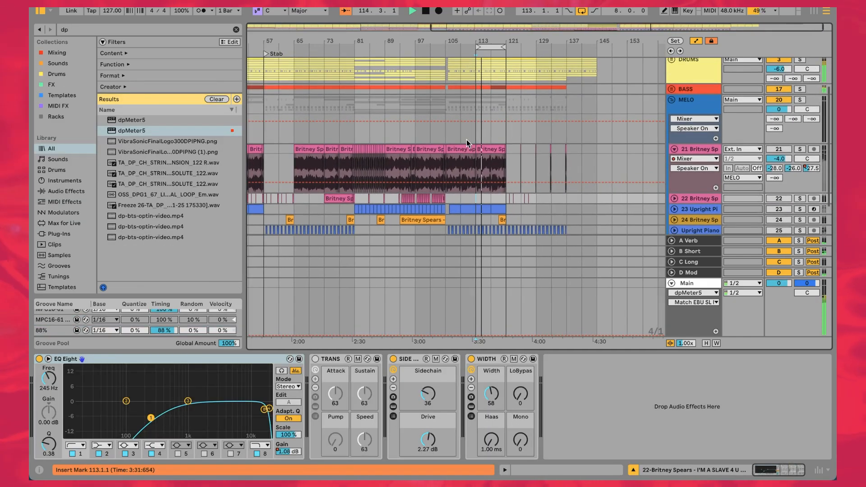
scroll(466, 140, "up", 3)
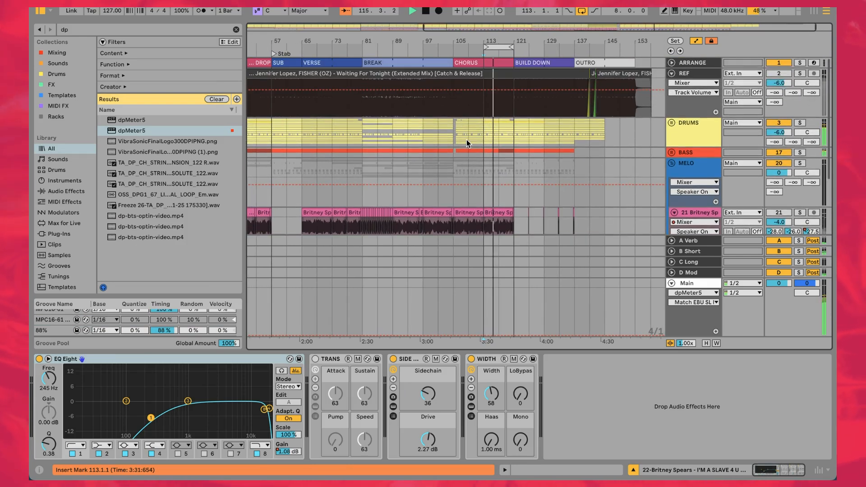
scroll(466, 139, "down", 2)
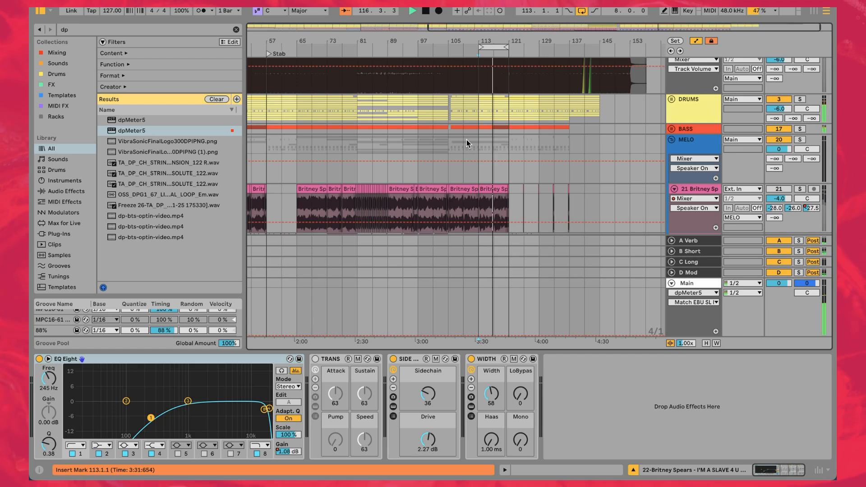
scroll(467, 139, "down", 2)
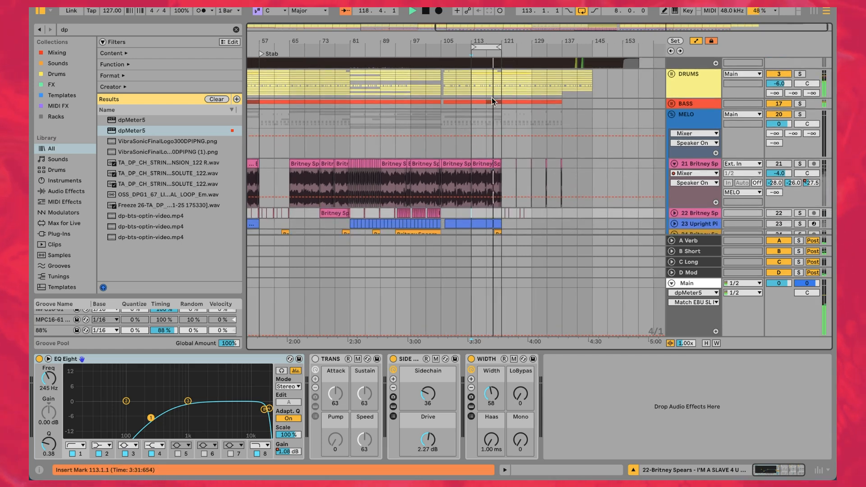
left_click(672, 104)
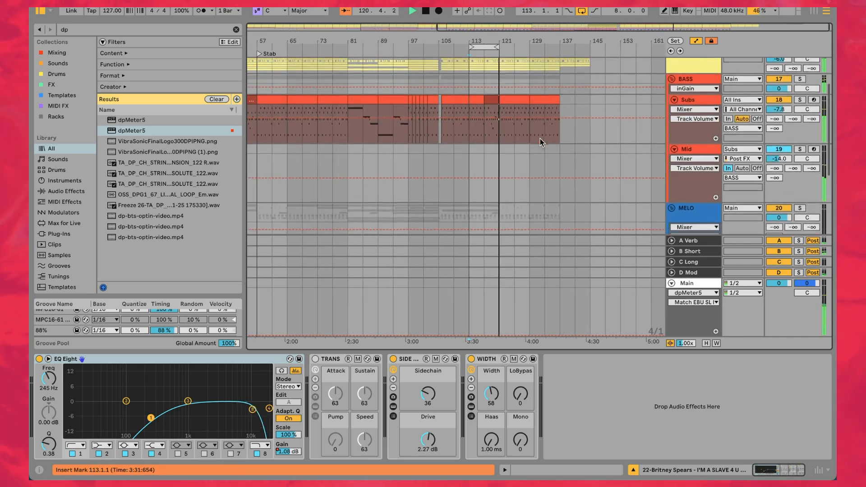
Zoom the arrangement in around the looped chorus section and display the device chain of the track 21 Britney Spears acapella
scroll(540, 139, "down", 4)
scroll(540, 139, "down", 7)
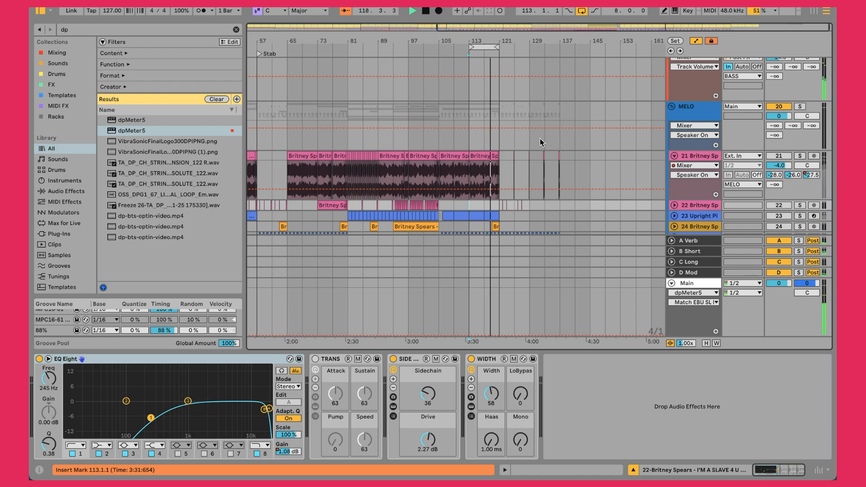
scroll(540, 140, "up", 2)
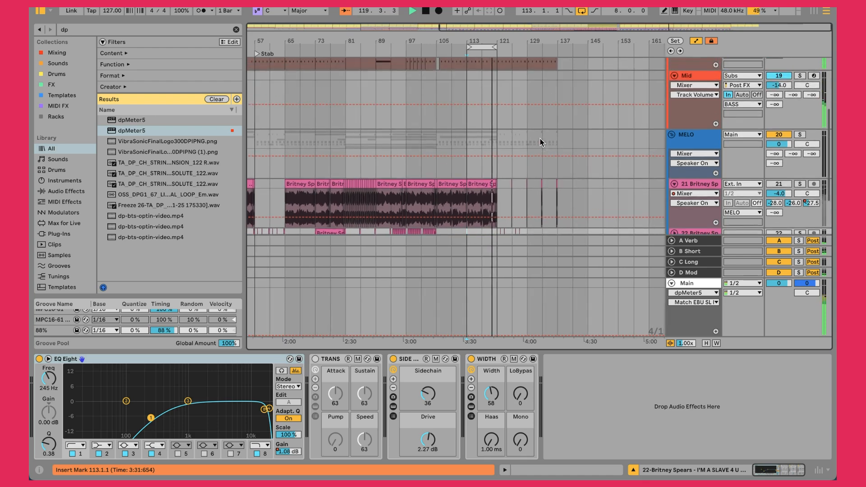
scroll(526, 118, "down", 1)
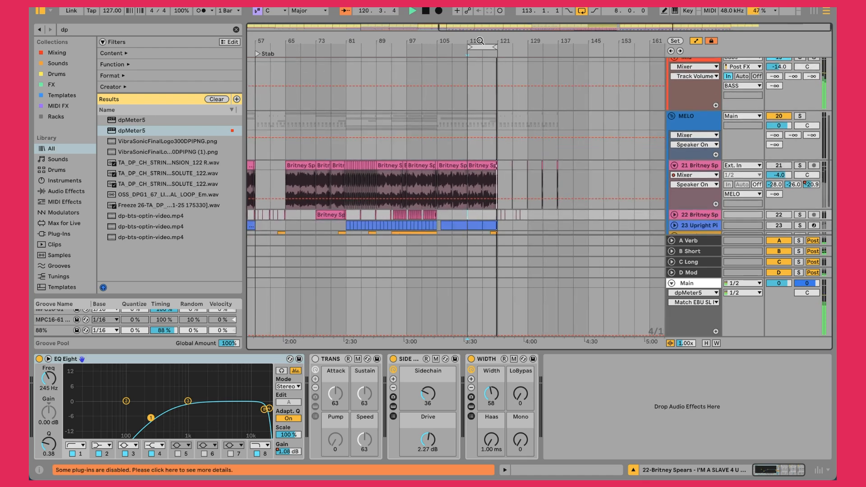
scroll(480, 40, "up", 3)
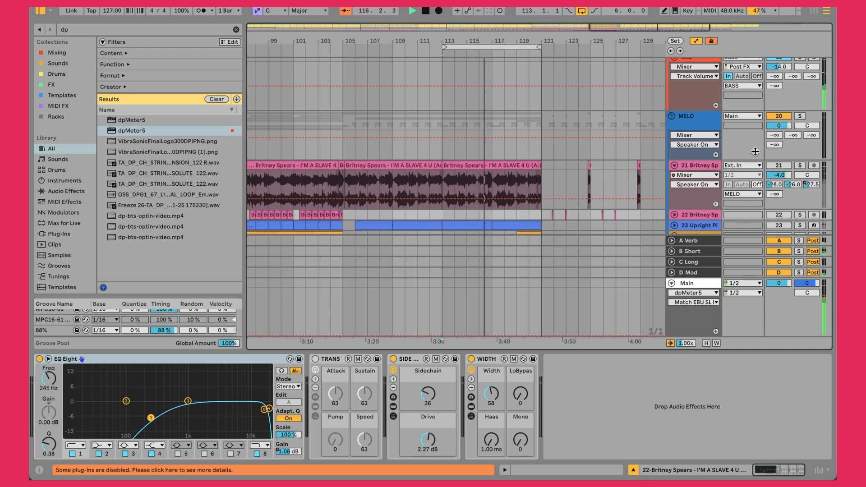
left_click(786, 166)
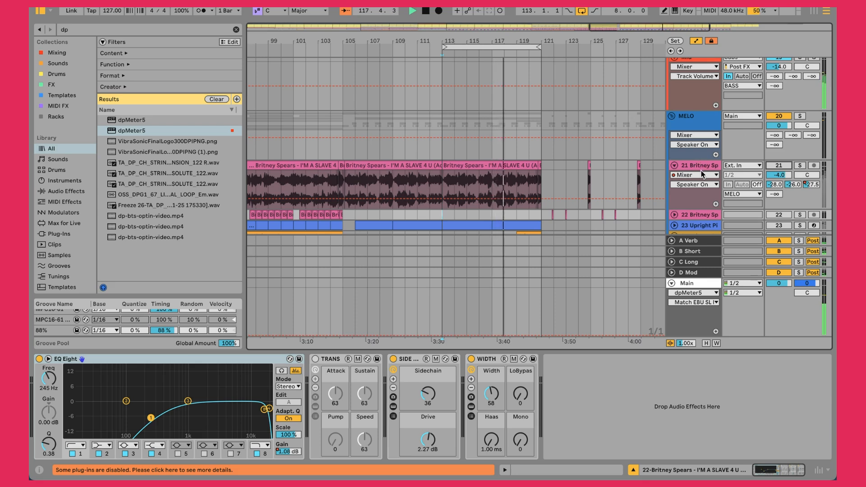
left_click(702, 167)
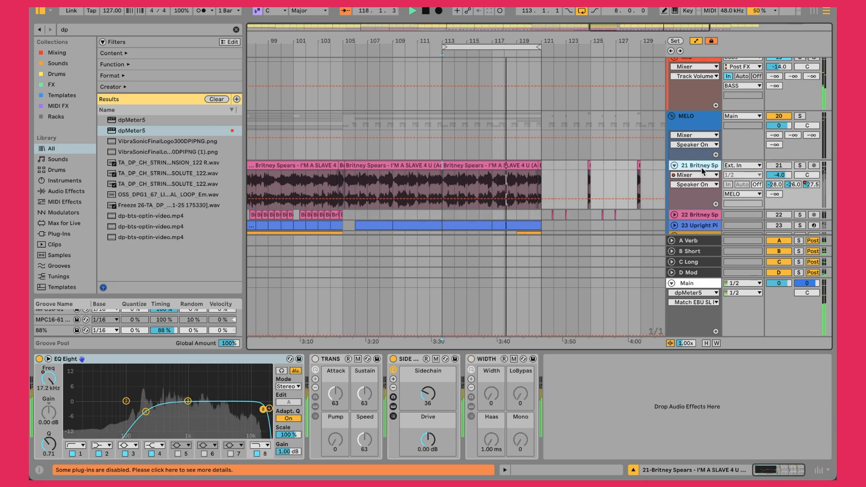
Open the acapella clip starting at bar 113, examine its warp mode and tempo settings, and return to the track's devices
double_click(466, 176)
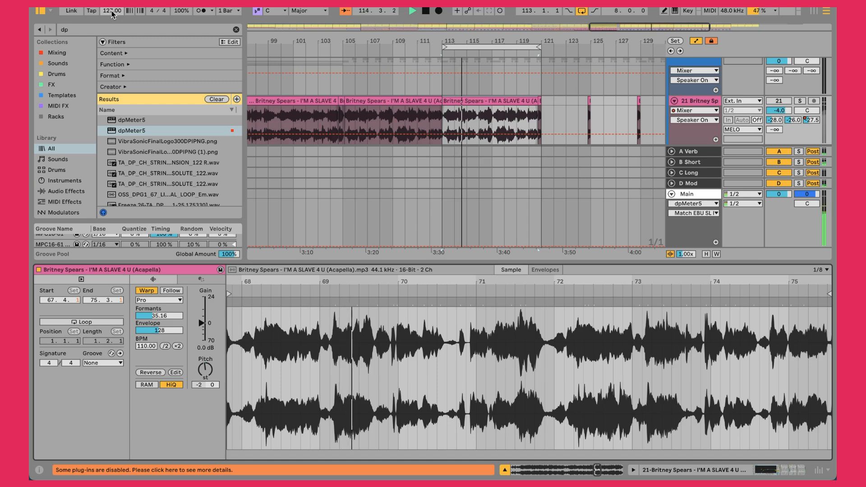
left_click(142, 301)
left_click(142, 301)
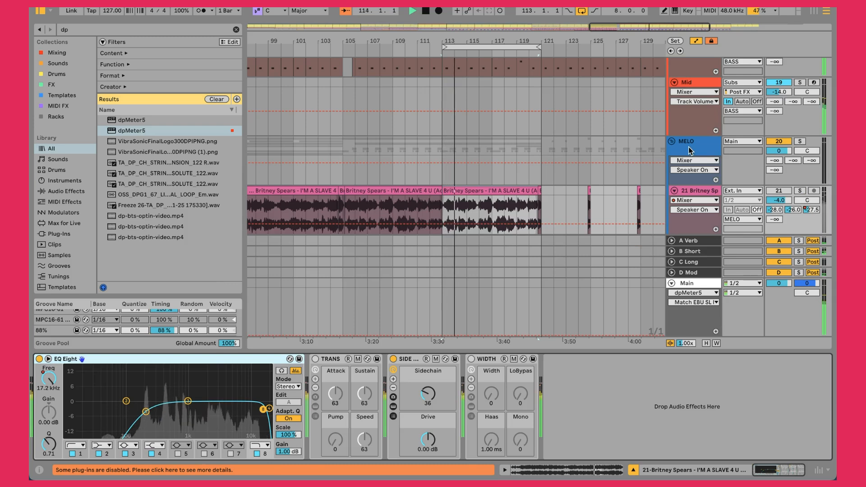
Solo the REF track to hear the reference, clear the solo, and return to acapella track 21
scroll(553, 148, "up", 5)
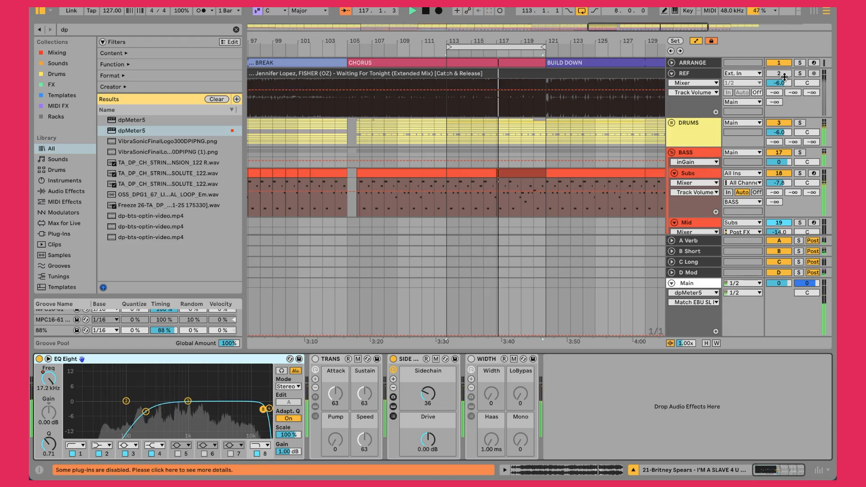
left_click(800, 73)
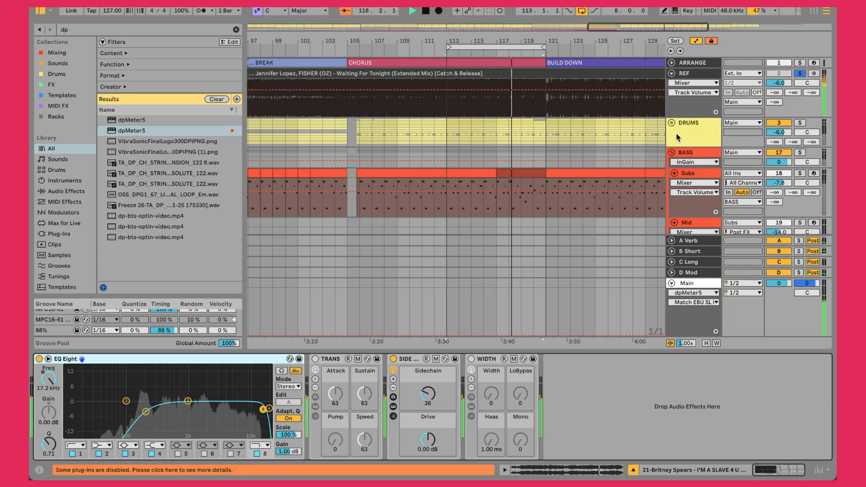
key("s")
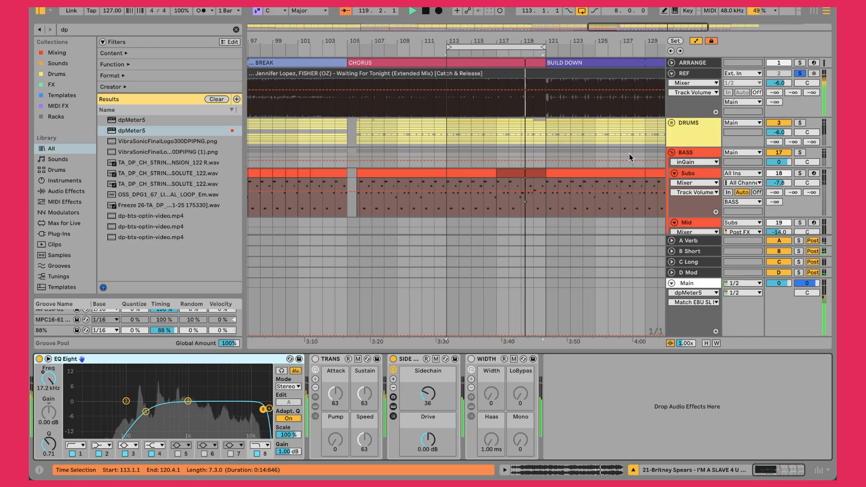
scroll(630, 157, "down", 10)
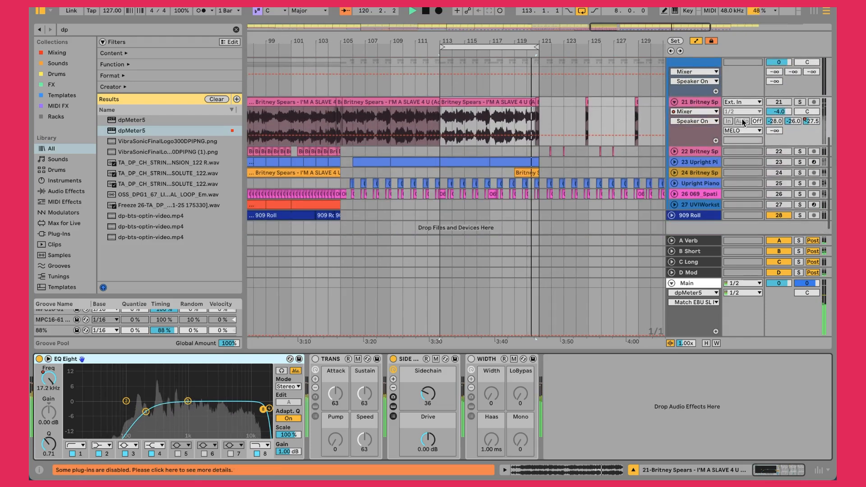
Examine the low-cut band 1 and high-cut band 8 of the EQ Eight on acapella track 21
left_click(779, 102)
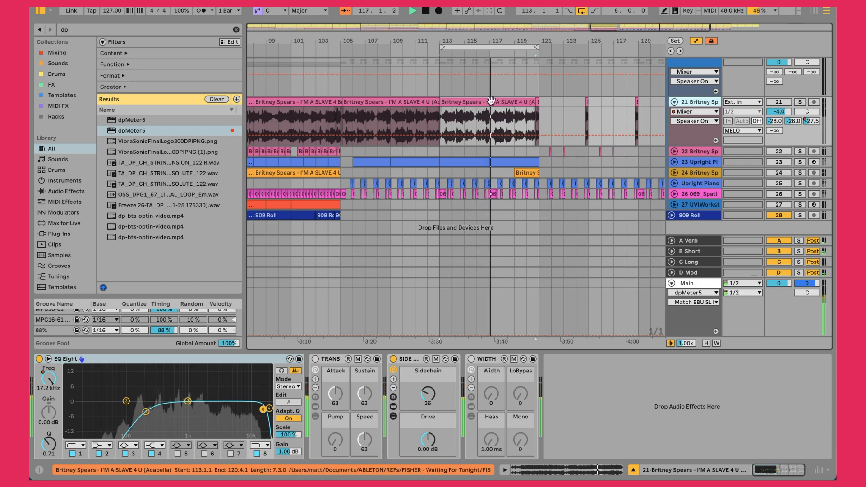
left_click(142, 358)
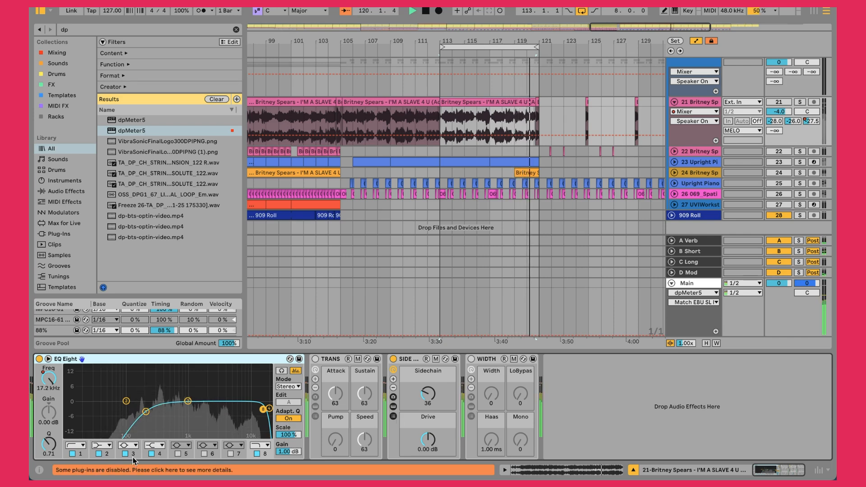
left_click(77, 453)
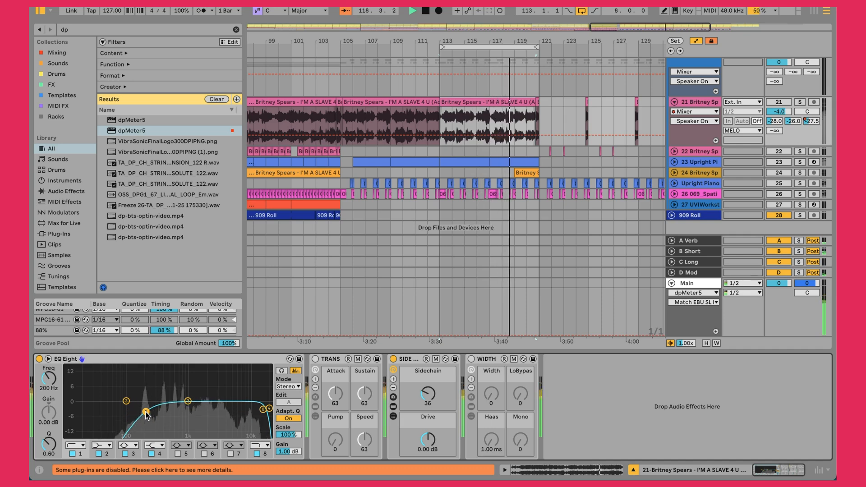
left_click(264, 453)
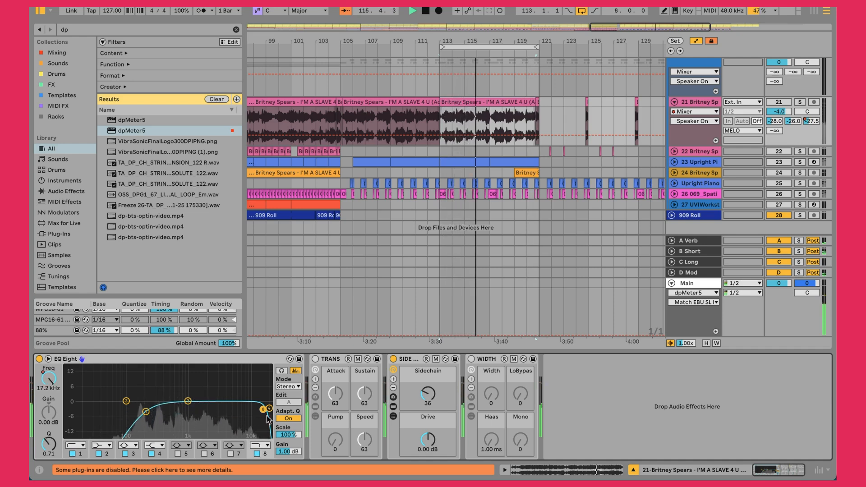
Reveal the Utility, Shaper and Saturator inside track 21's sidechain and drive rack, and collapse the rack again
left_click(411, 362)
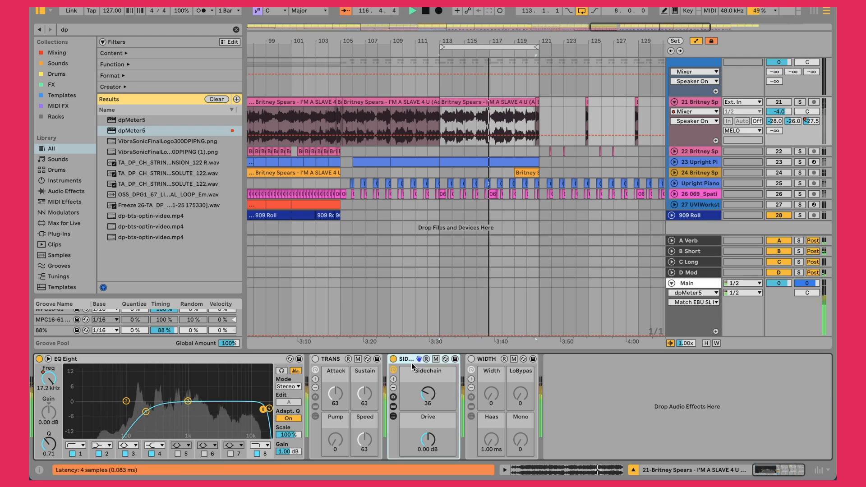
left_click(393, 406)
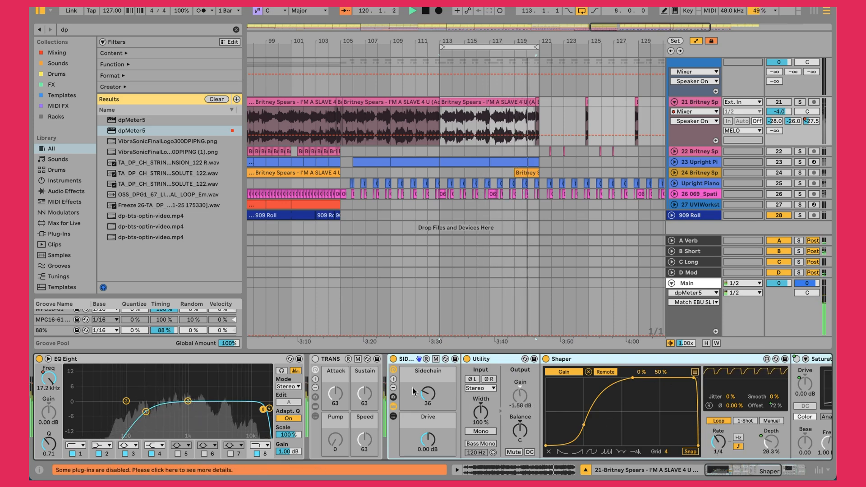
left_click(393, 407)
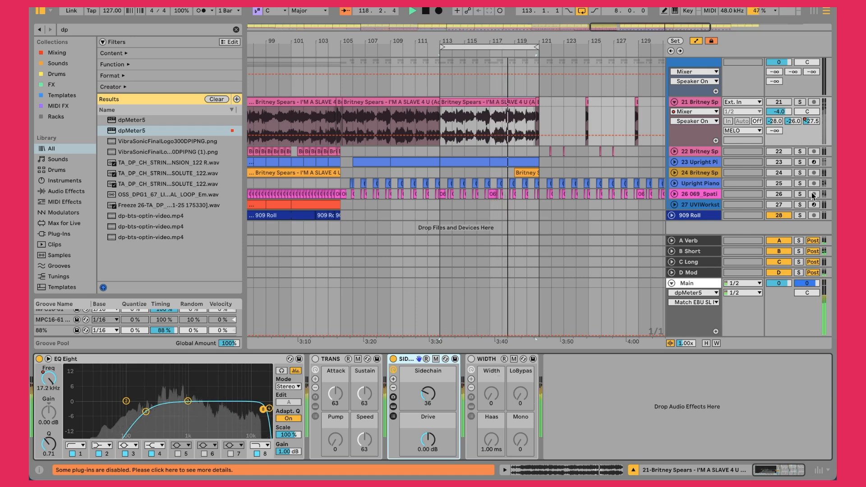
Inspect the effects on the A Verb, B Short, C Long and D Mod return tracks, including the ValhallaVintageVerb window
left_click(703, 105)
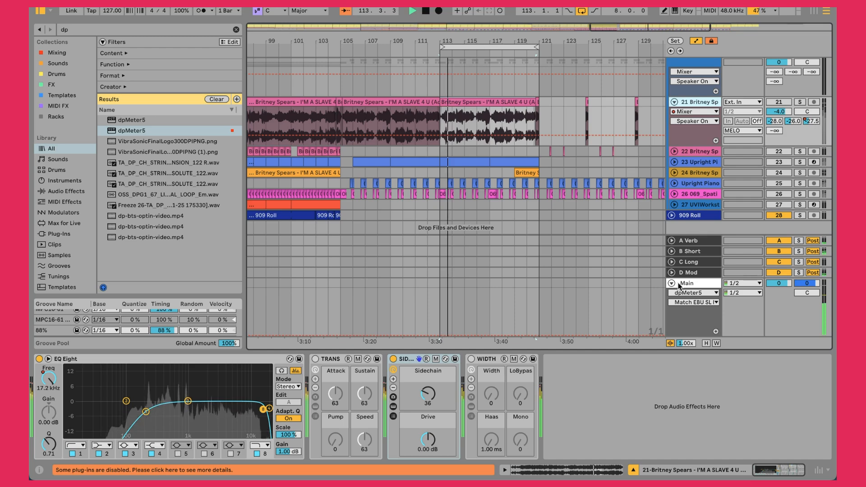
left_click(688, 245)
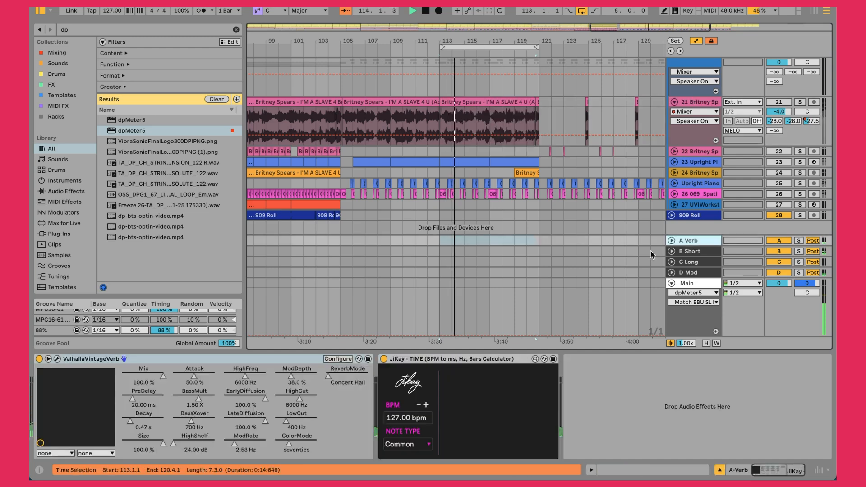
left_click(58, 359)
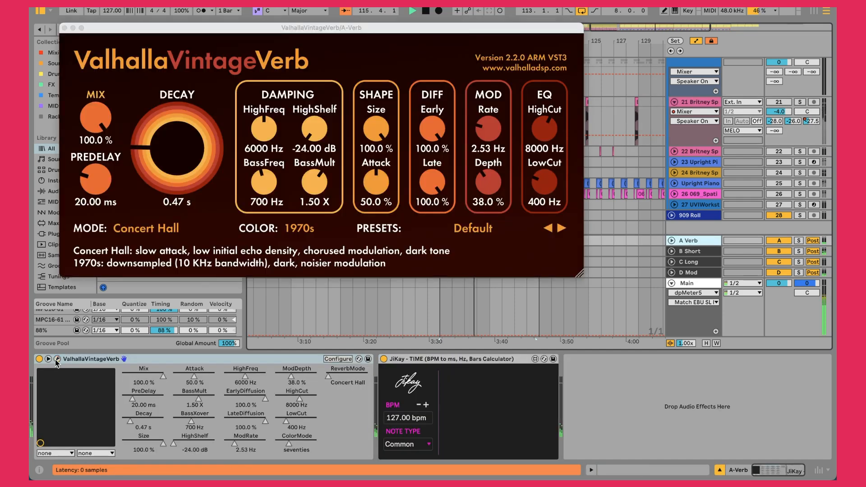
left_click(57, 359)
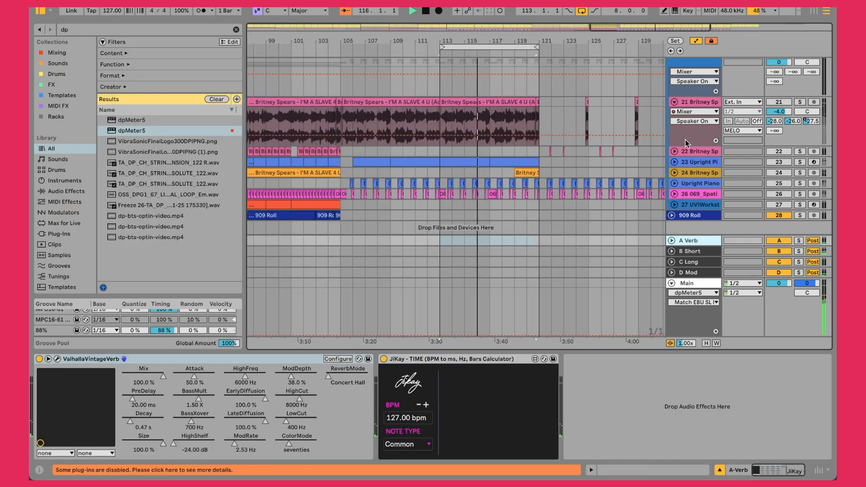
left_click(708, 254)
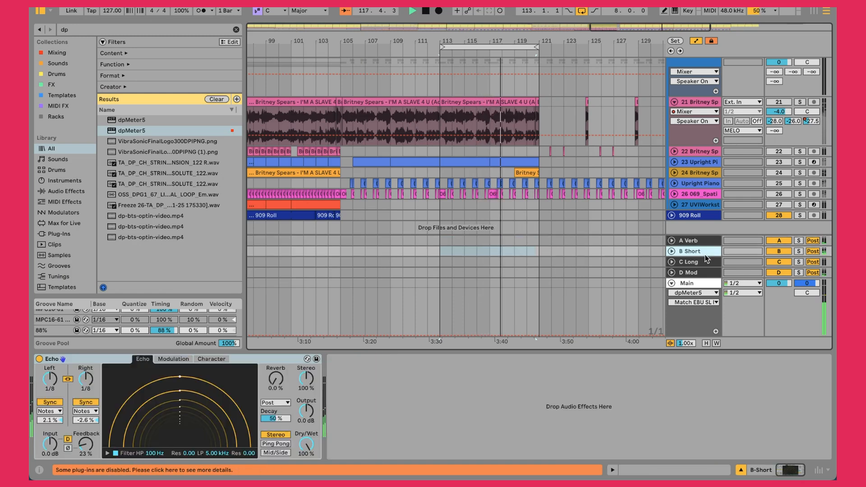
left_click(706, 263)
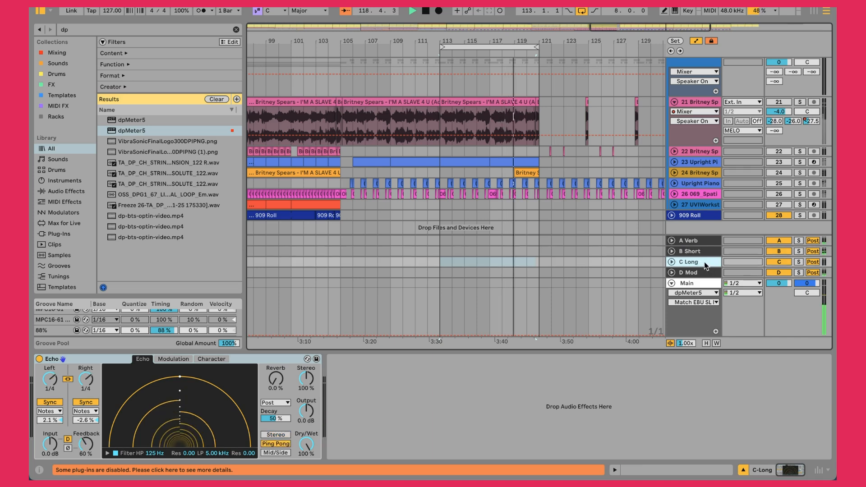
left_click(703, 272)
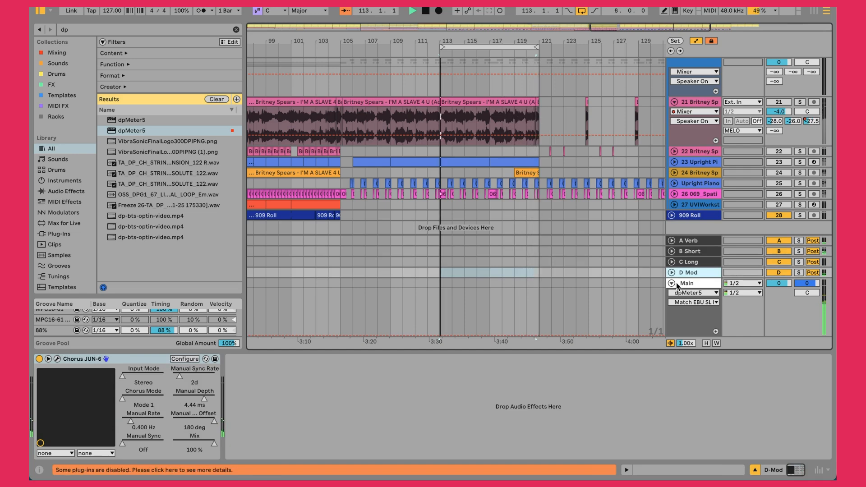
Solo acapella track 21 to hear it with its sends, clear the solo, and fold the track
left_click(699, 102)
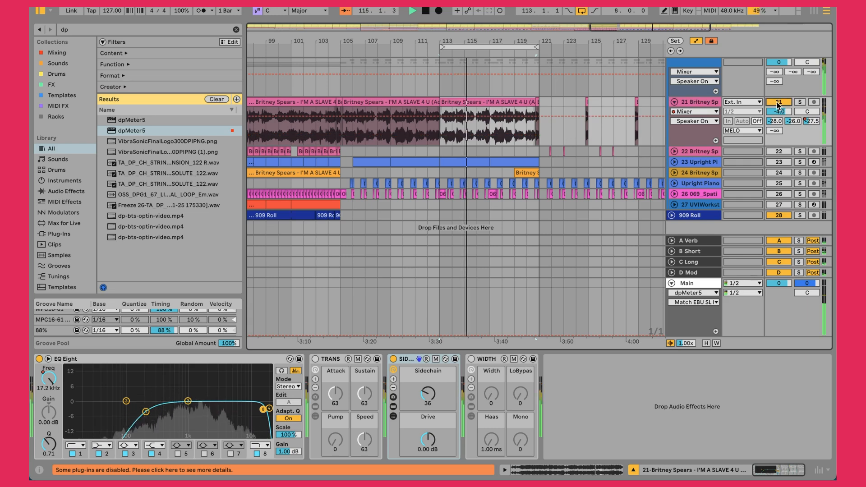
left_click(799, 103)
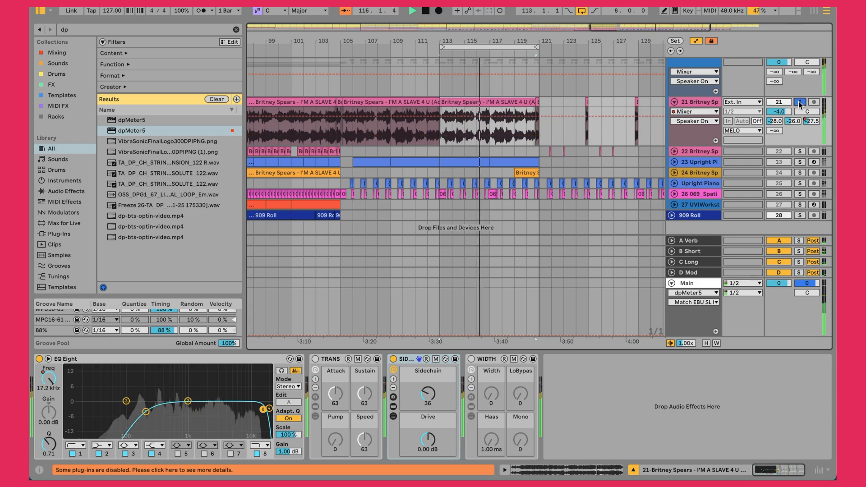
left_click(799, 103)
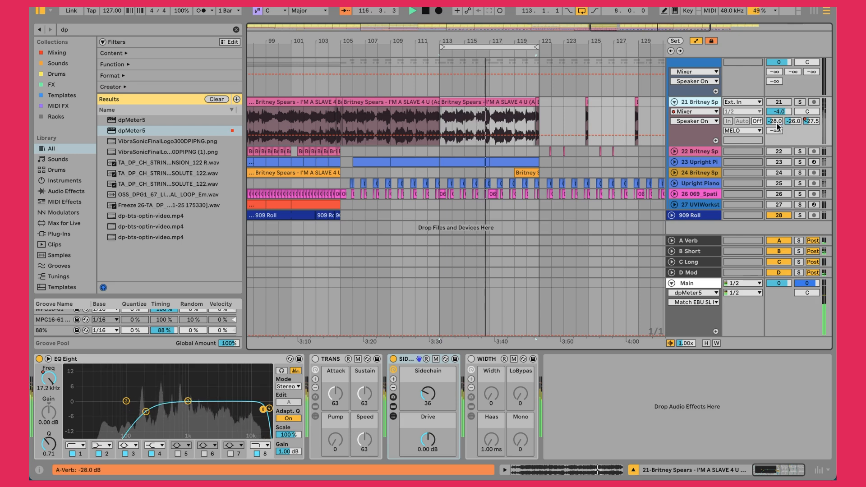
left_click(674, 103)
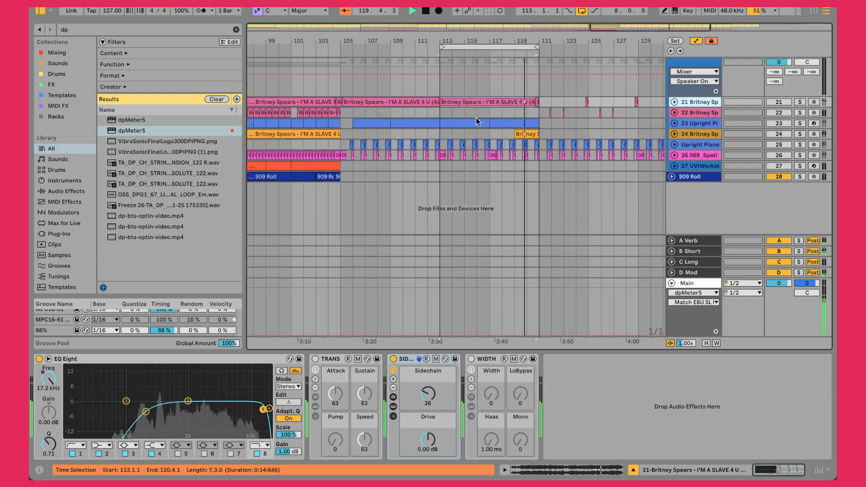
Unfold Upright Piano track 23 and activate it, toggling it off and on to compare its part in the mix
scroll(477, 118, "left", 1)
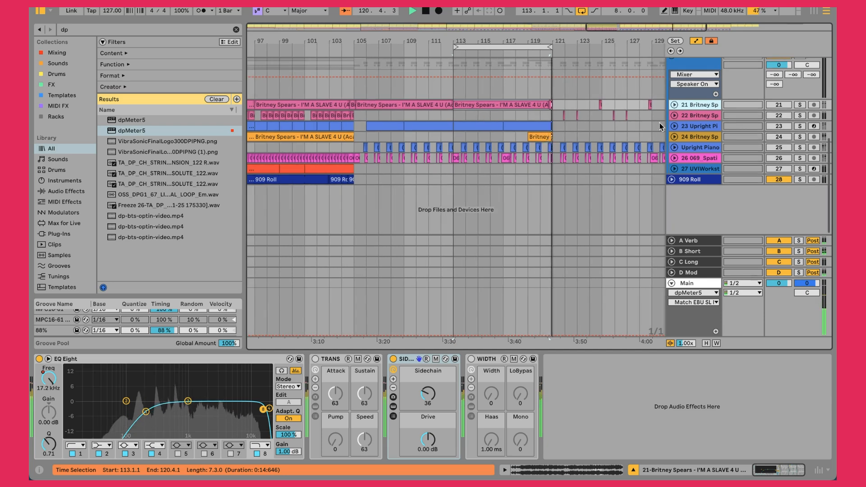
left_click(674, 126)
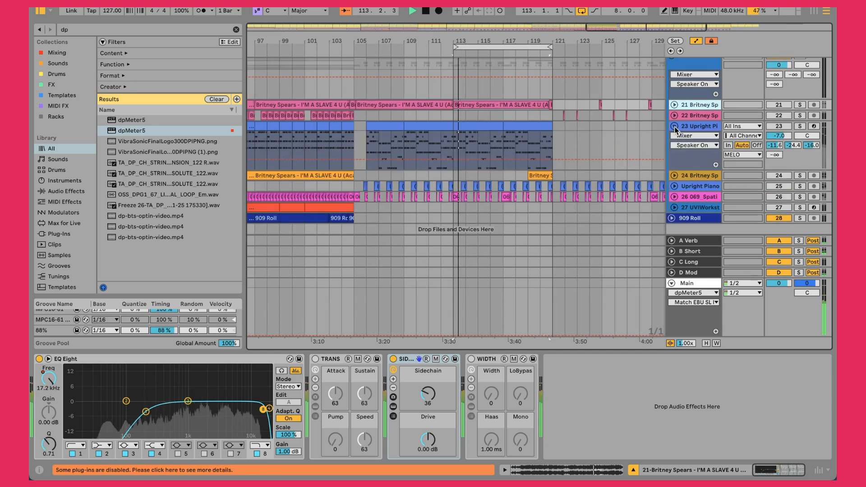
left_click(772, 128)
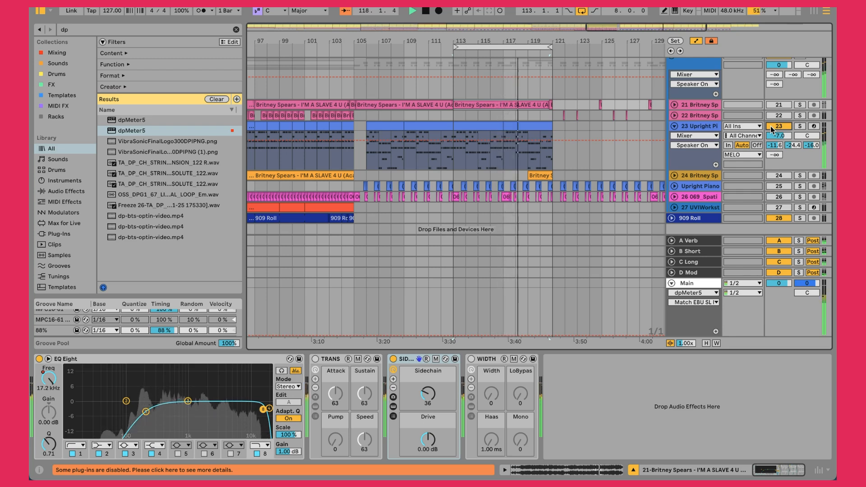
left_click(771, 127)
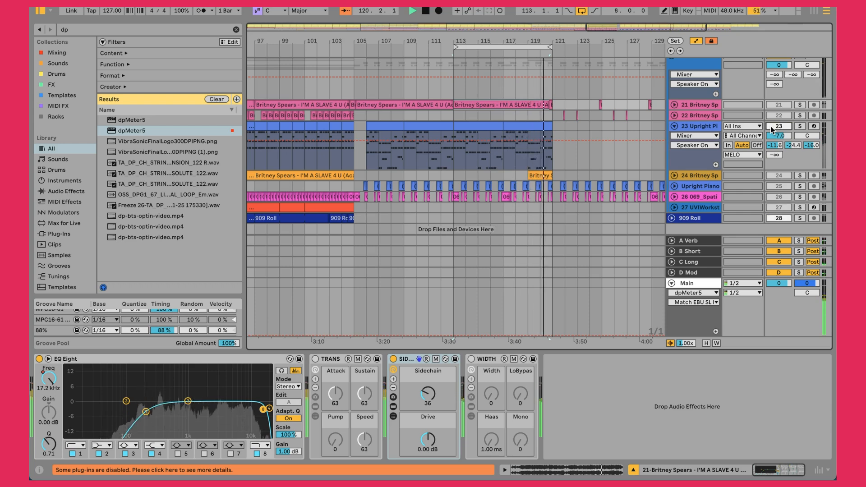
left_click(772, 129)
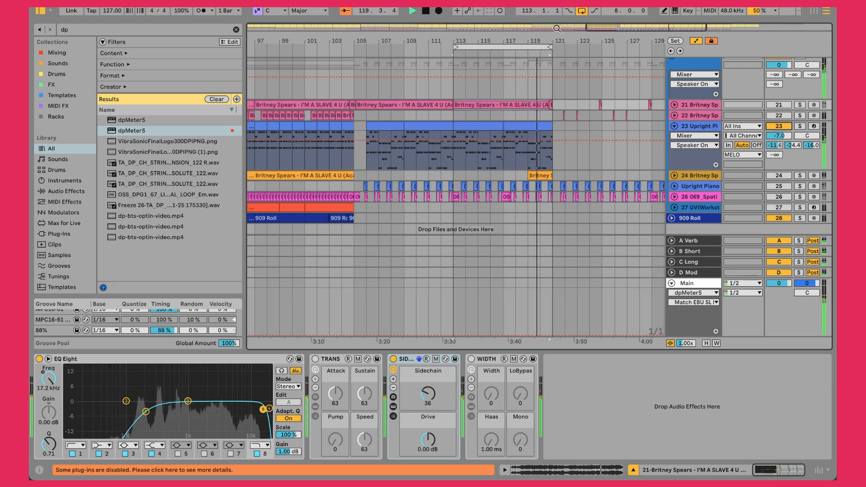
Open the last Upright Piano MIDI clip on track 23, enlarge the note editor and select the first chord to examine its voicing
double_click(526, 121)
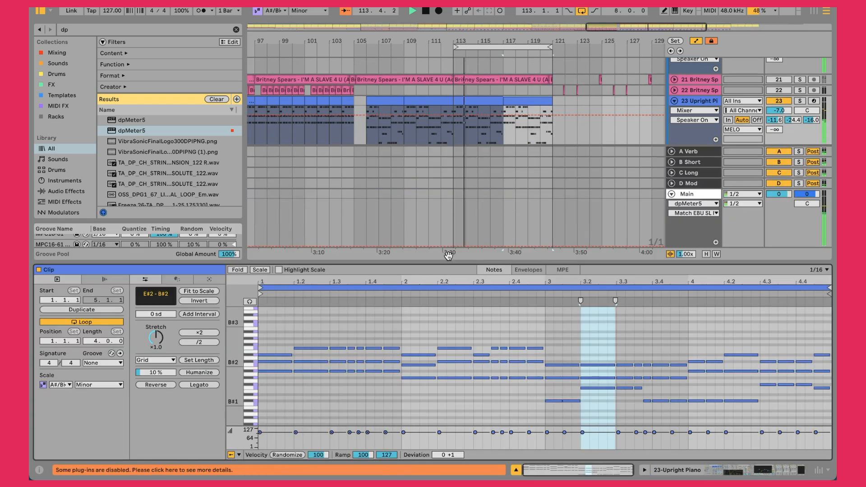
left_click_drag(448, 263, 443, 202)
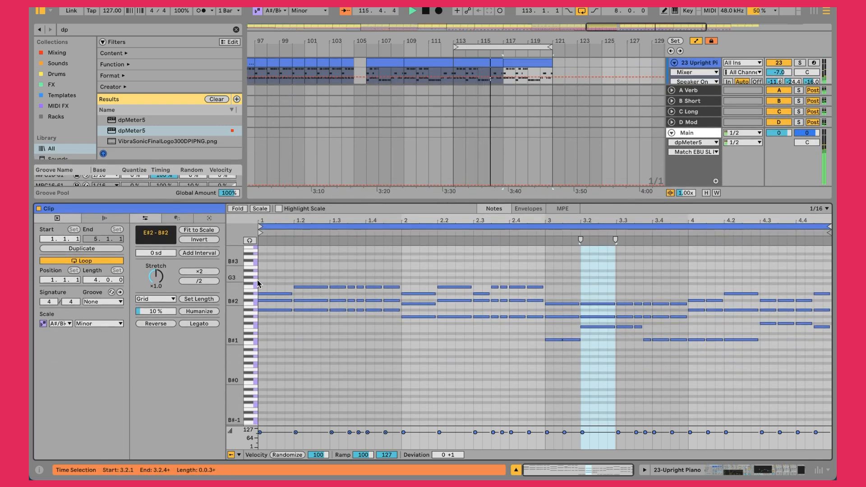
left_click(269, 271)
left_click_drag(269, 271, 398, 345)
left_click(368, 347)
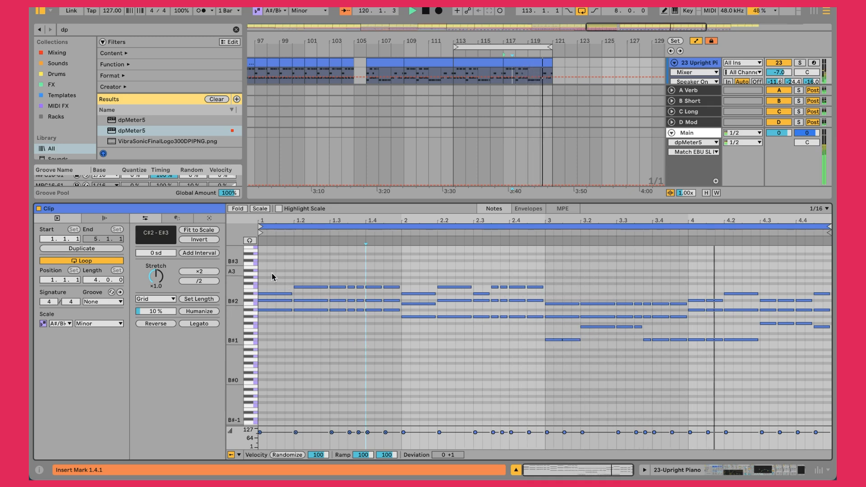
left_click_drag(271, 272, 272, 331)
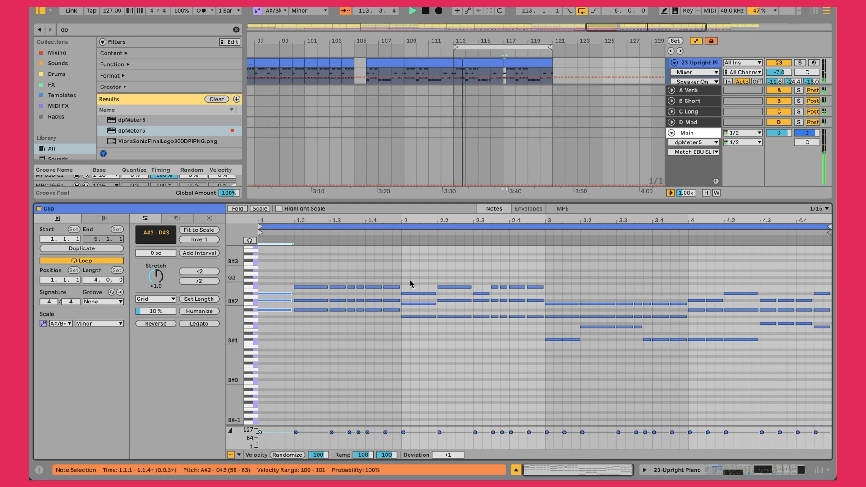
left_click(441, 287)
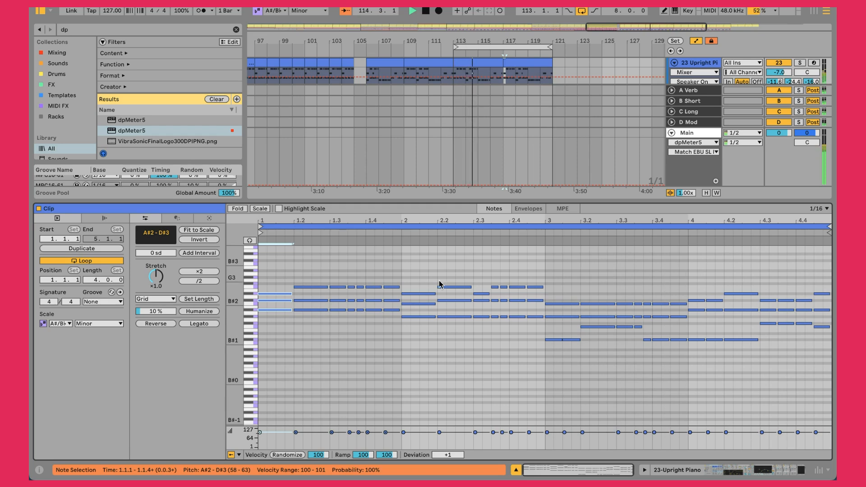
left_click(460, 291)
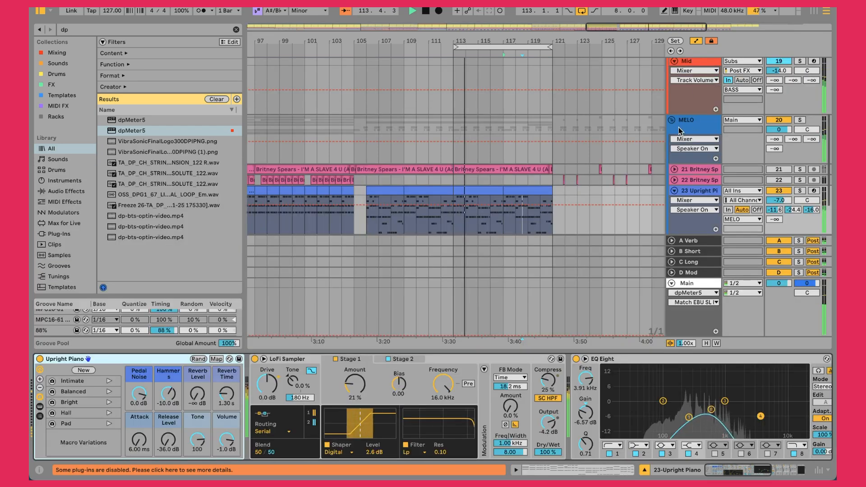
Inspect track 23's Upright Piano instrument macros, then bypass and re-enable the LoFi Sampler effect to compare its sound
scroll(680, 130, "down", 3)
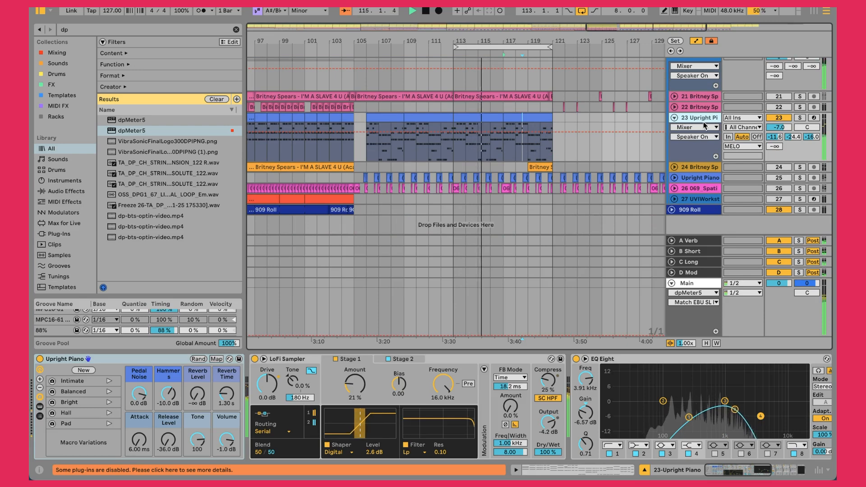
left_click(147, 358)
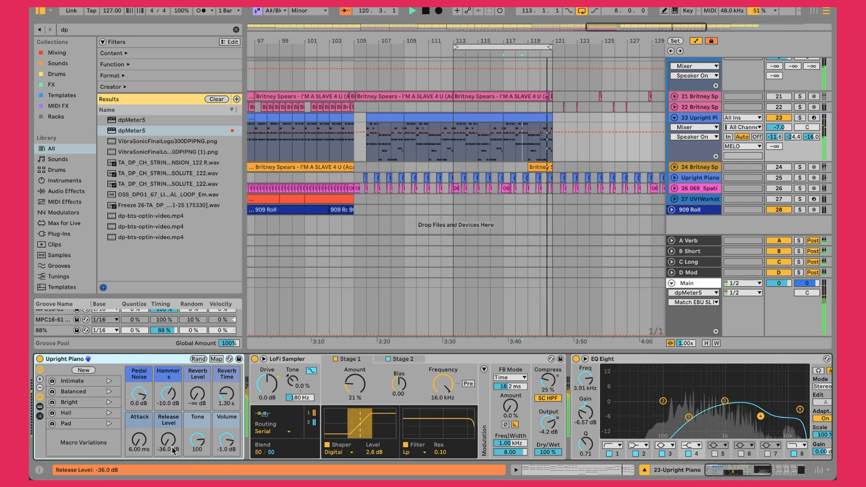
left_click(291, 360)
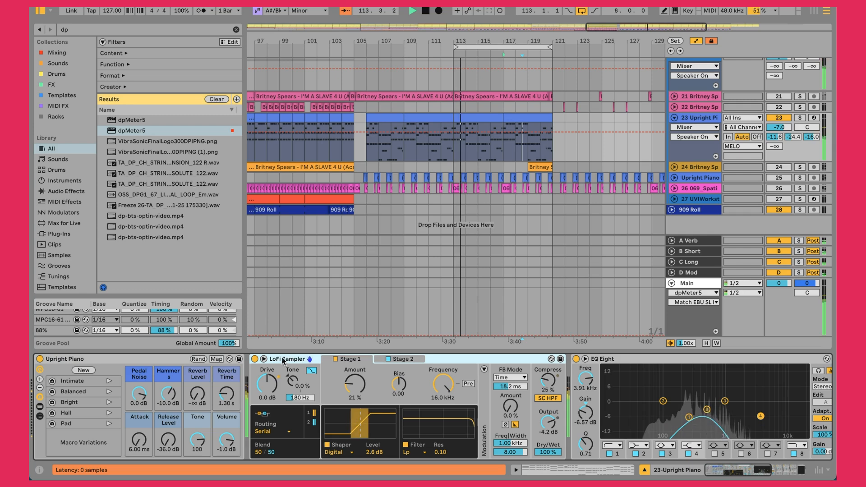
left_click(255, 359)
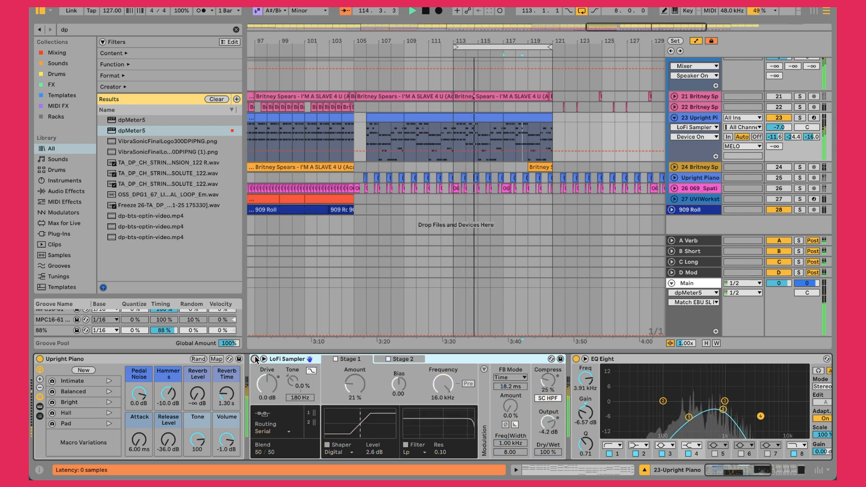
left_click(255, 359)
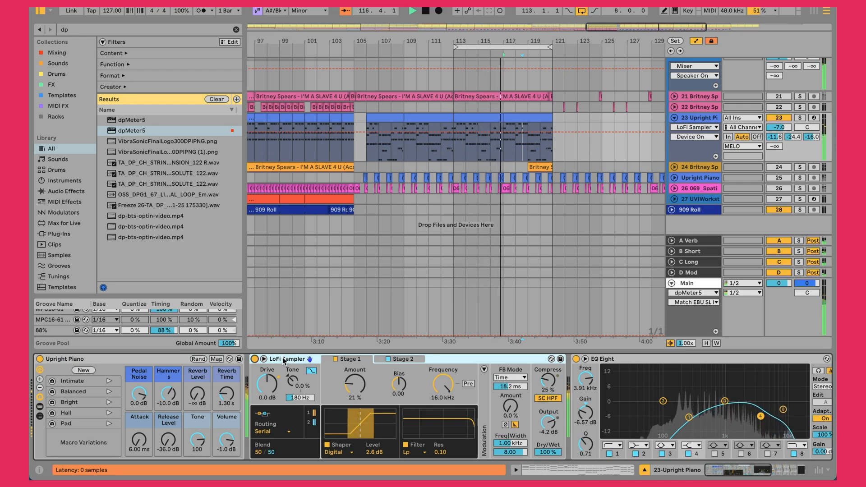
Examine the moving high-cut band 8 on the EQ Eight of Upright Piano track 23
scroll(282, 357, "right", 5)
scroll(282, 357, "right", 2)
left_click(512, 361)
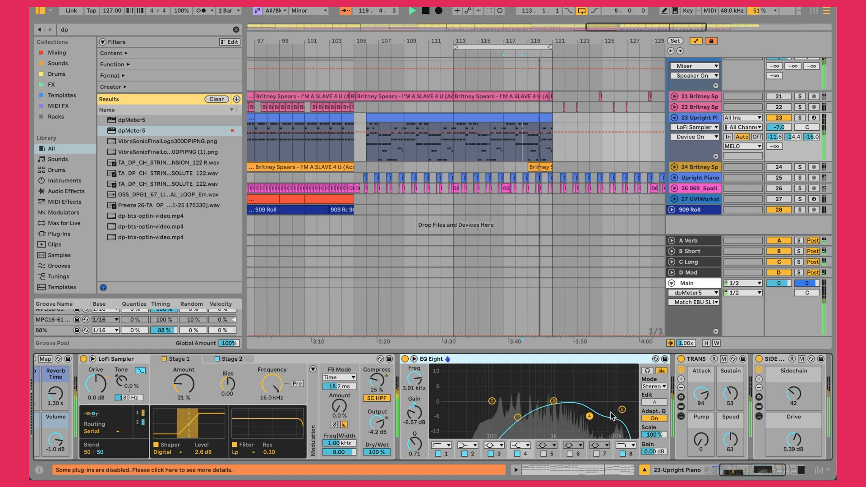
left_click_drag(624, 409, 531, 410)
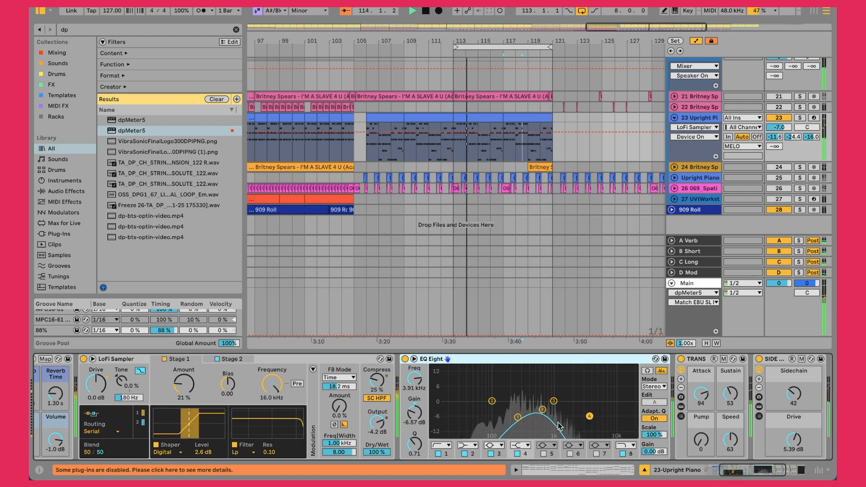
Reveal the kHs Transient Shaper inside track 23's TRANS rack, check the Attack and Sustain macros, and collapse the rack
scroll(580, 419, "right", 5)
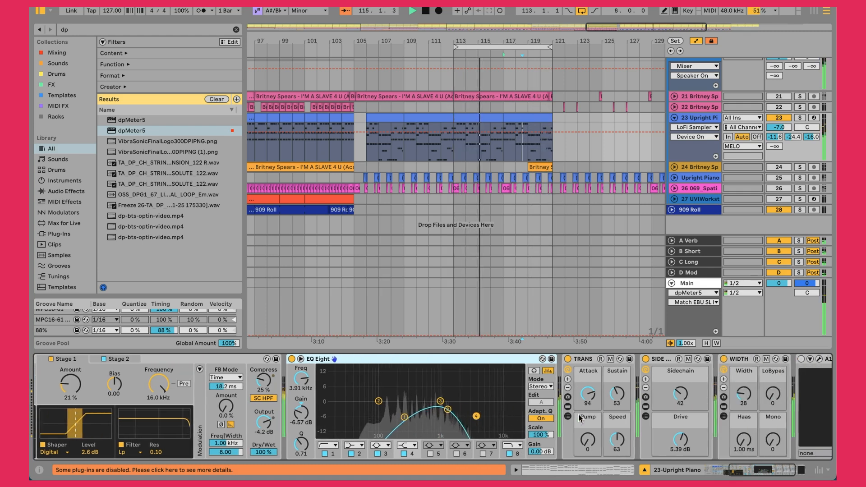
left_click(493, 401)
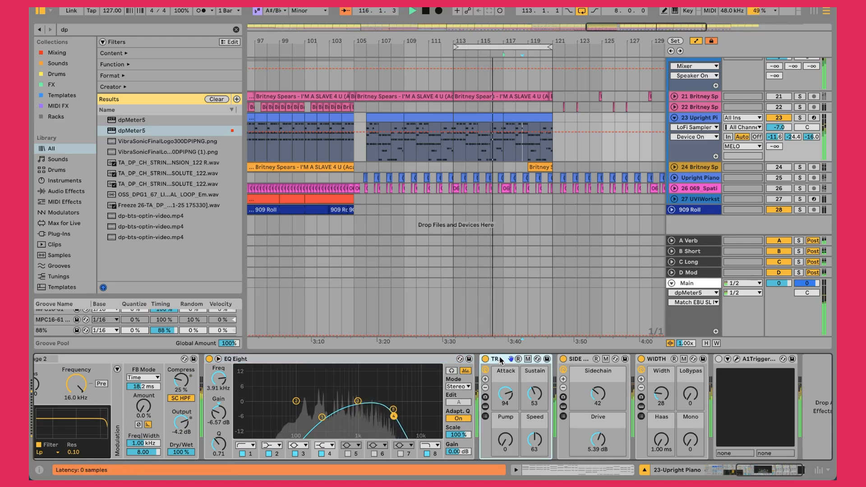
left_click(485, 407)
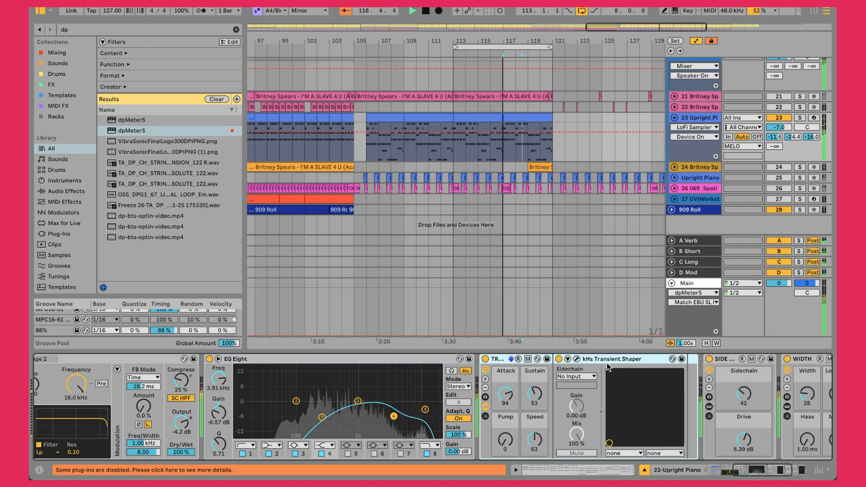
left_click(578, 359)
left_click(578, 360)
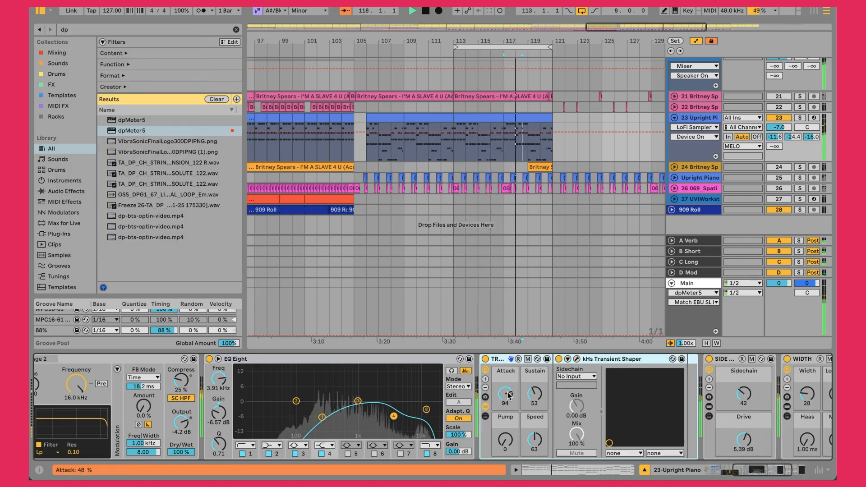
left_click(485, 407)
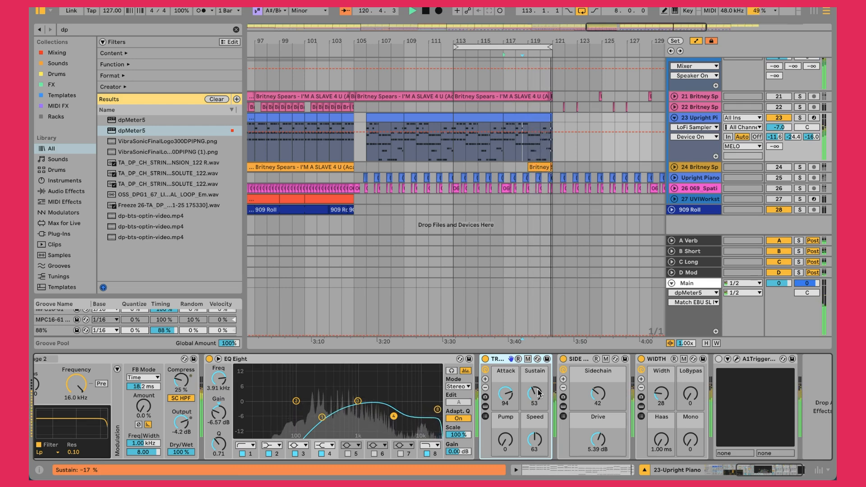
Inspect the Sidechain and Drive macros and the chain list of track 23's SIDE + SAT rack, and collapse the rack again
left_click(599, 395)
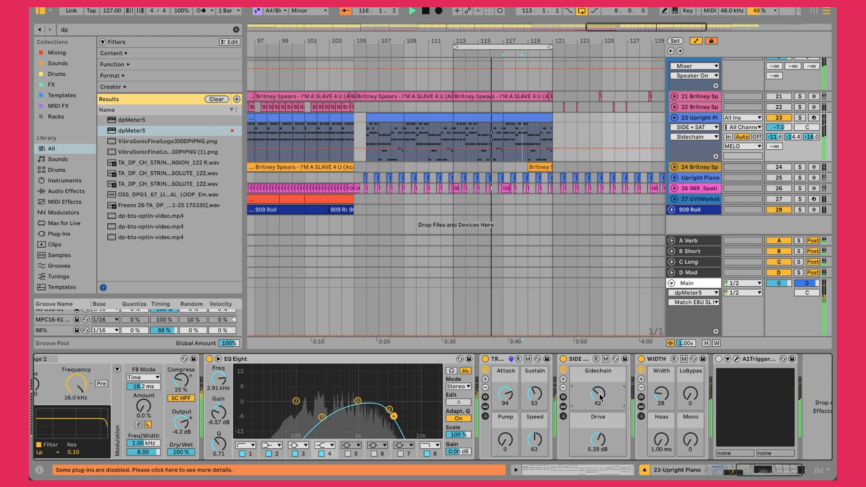
left_click(598, 439)
left_click(563, 416)
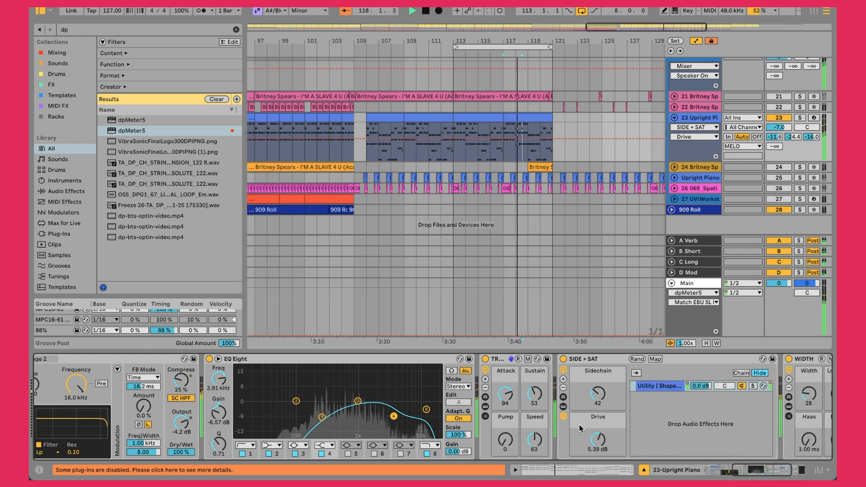
scroll(639, 428, "right", 5)
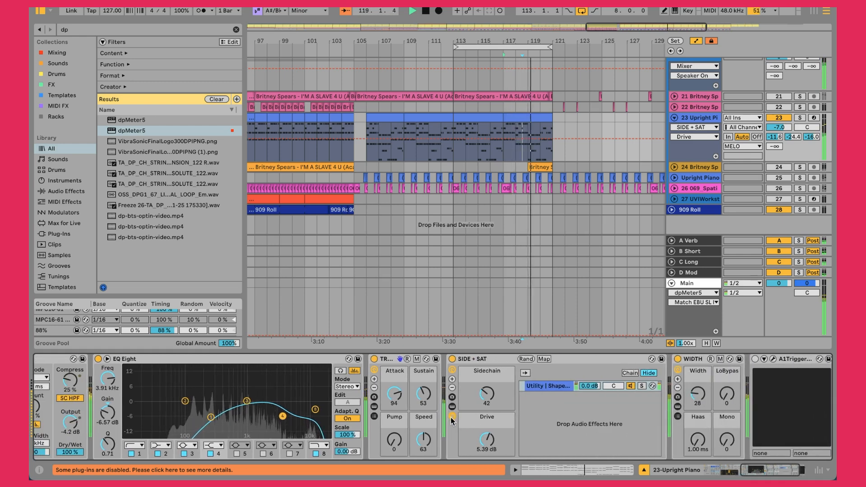
left_click(452, 416)
scroll(538, 414, "left", 6)
left_click(412, 407)
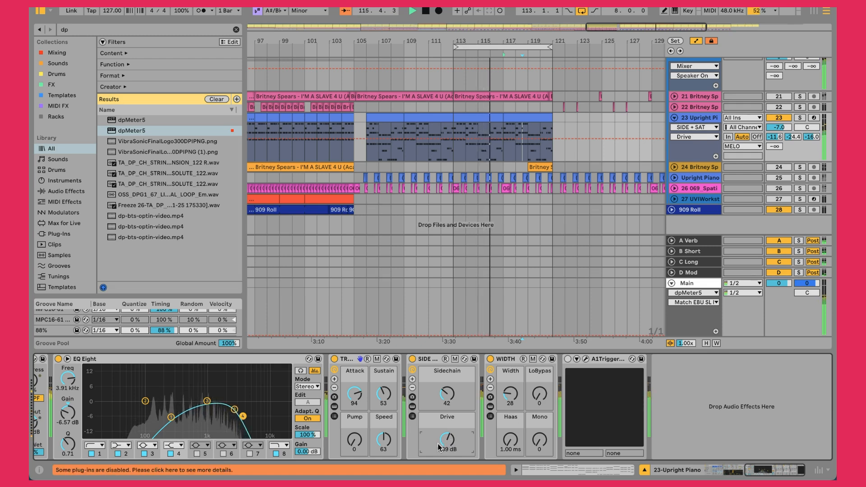
Inspect the Wider plug-in window and macro variations of track 23's WIDTH rack, close the window and collapse the rack
left_click(510, 360)
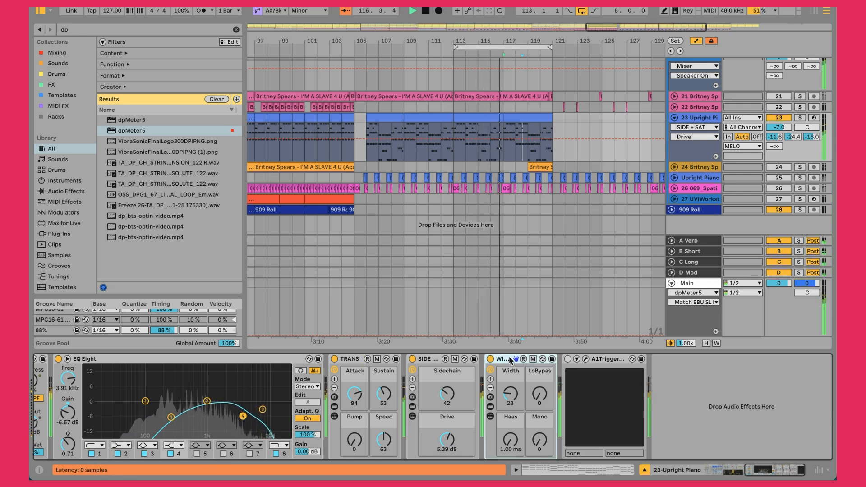
left_click(490, 407)
left_click(582, 359)
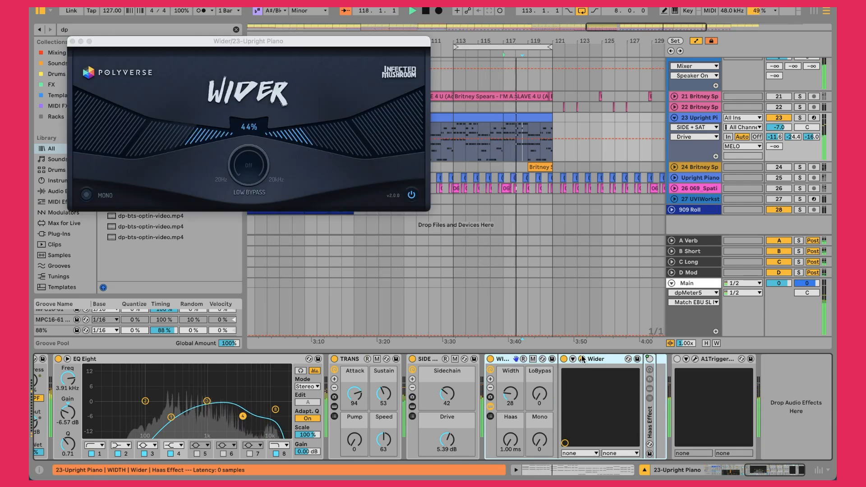
left_click(72, 41)
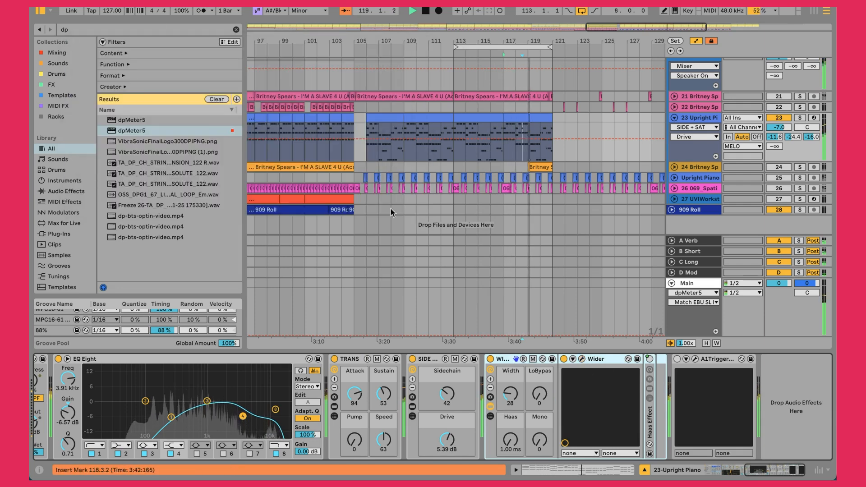
left_click(490, 397)
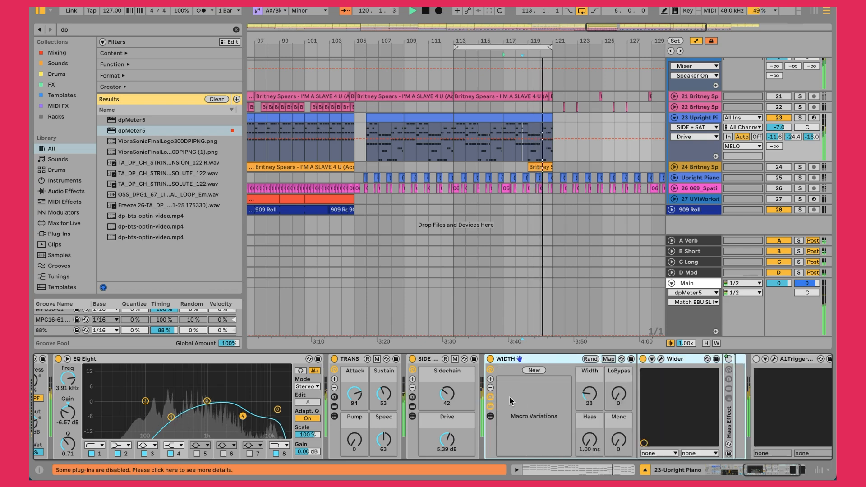
left_click(490, 406)
left_click(491, 397)
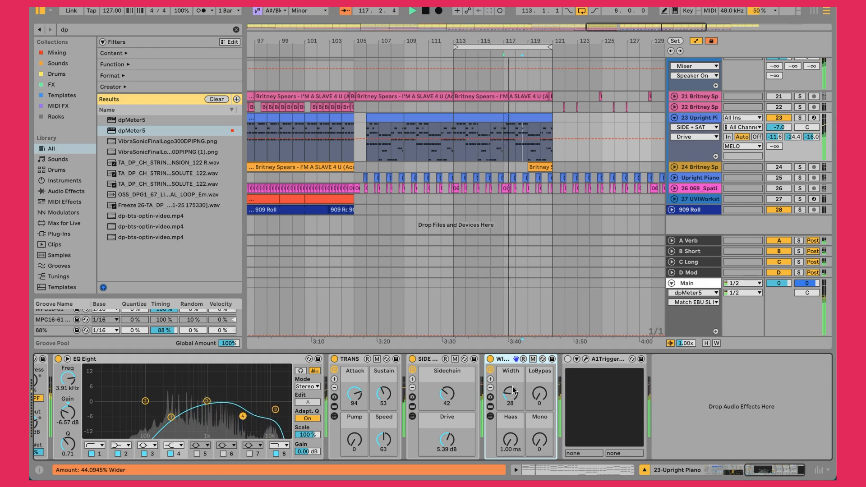
Play the arrangement from bar 33 with vocal tracks 21 and 22 switched on
scroll(512, 391, "left", 10)
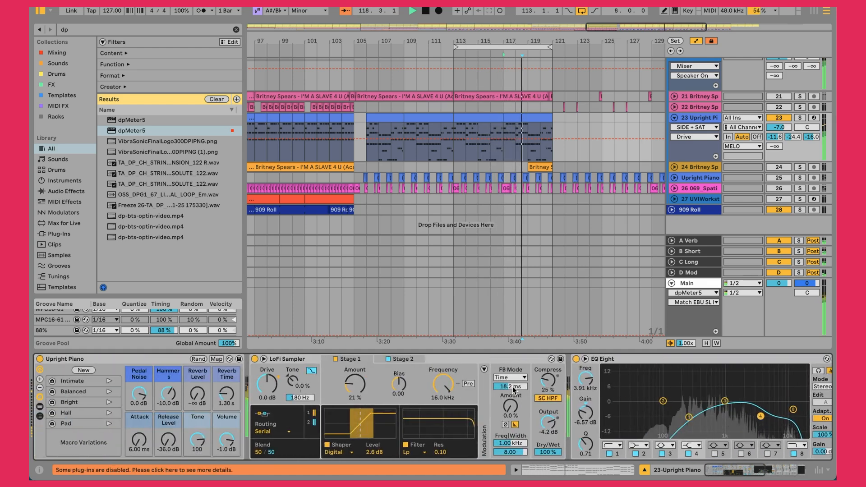
left_click_drag(398, 41, 422, 23)
scroll(533, 69, "up", 10)
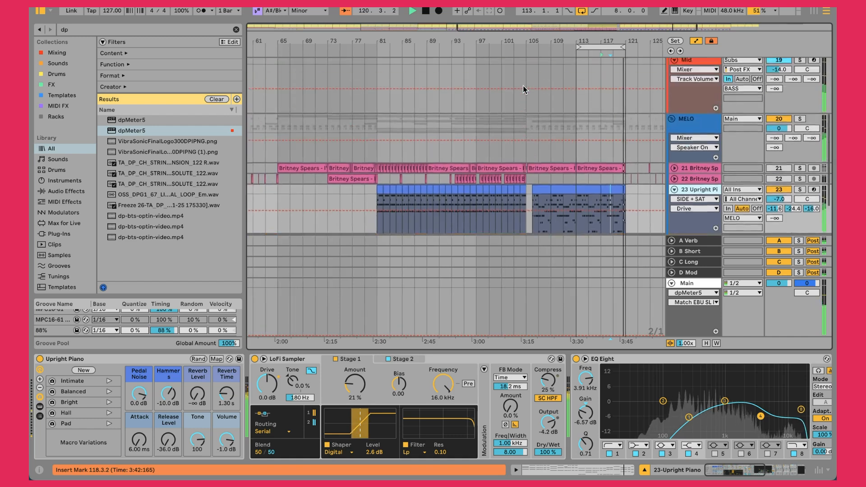
scroll(521, 87, "down", 10)
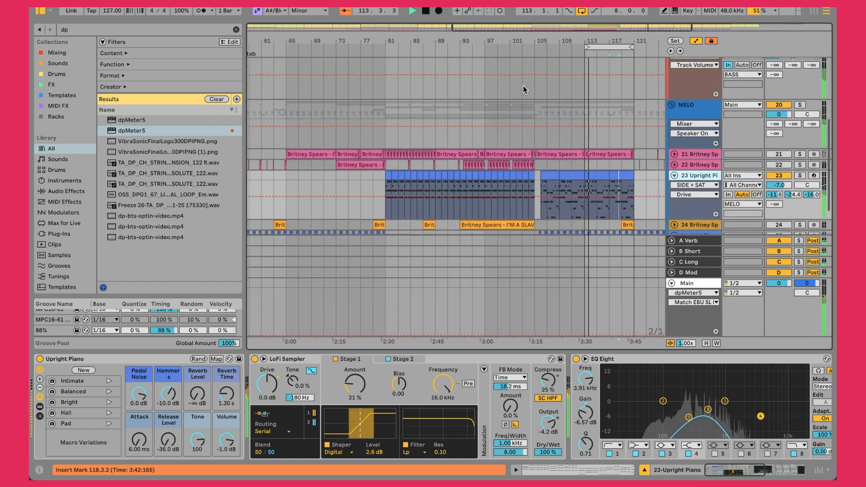
scroll(407, 100, "left", 2)
scroll(406, 100, "left", 15)
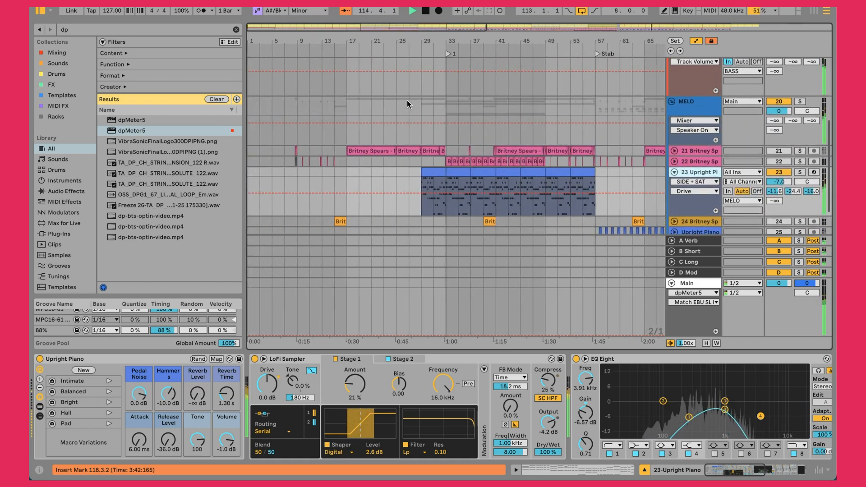
left_click(449, 109)
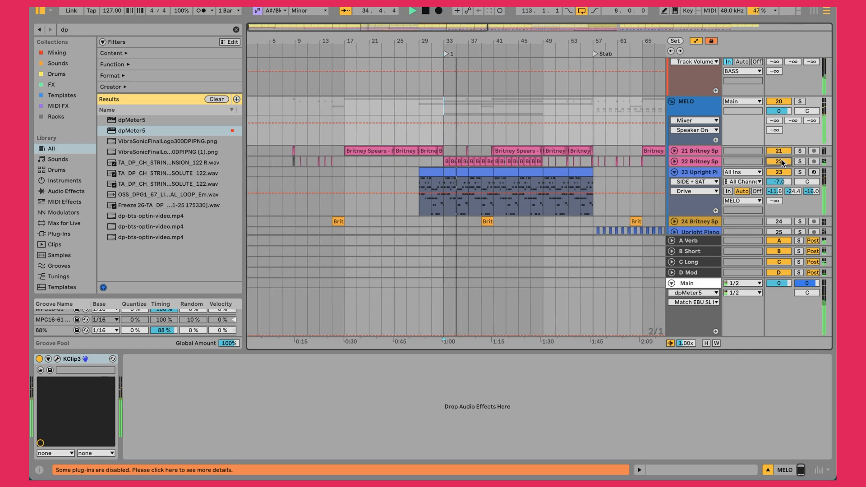
Unfold vocal track 22, audition it briefly in solo, and fold the track again
left_click(704, 161)
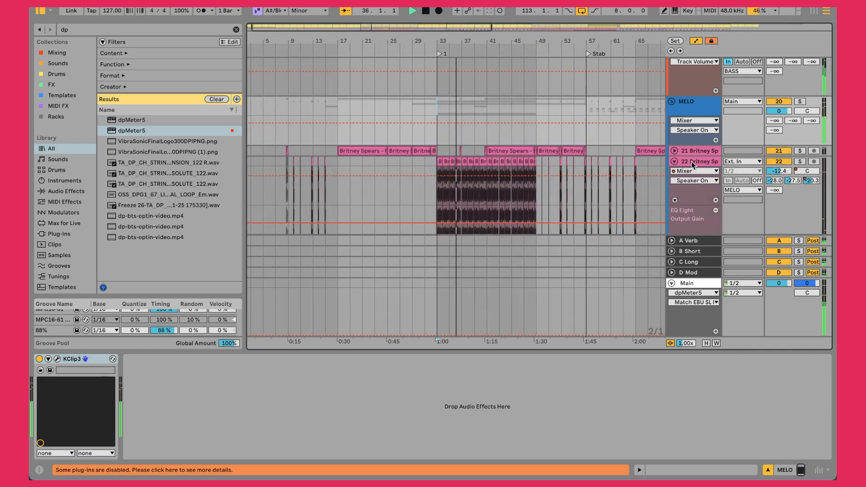
scroll(497, 180, "down", 1)
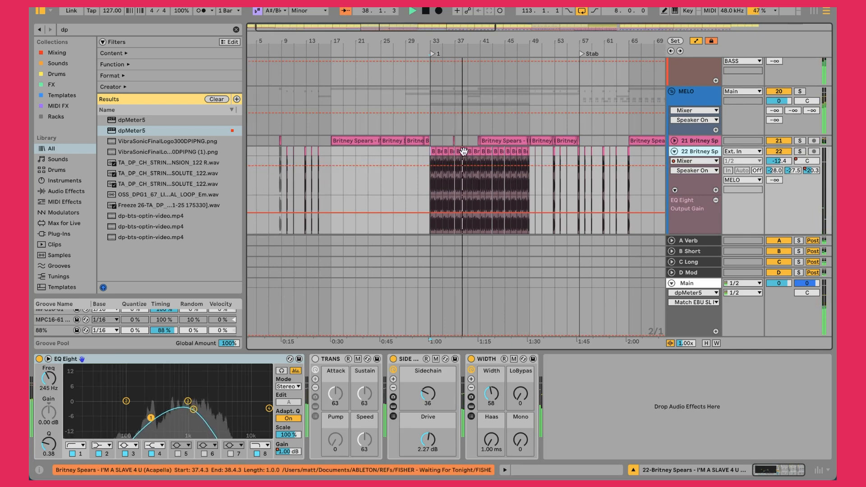
left_click(804, 153)
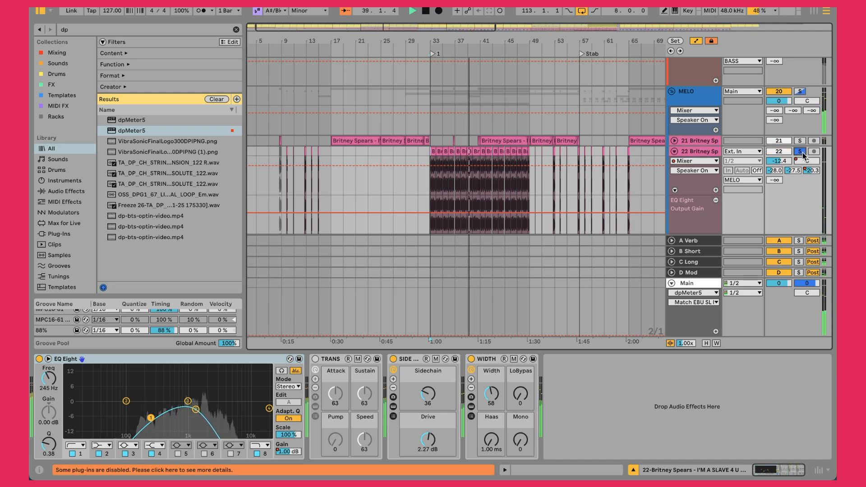
left_click(804, 153)
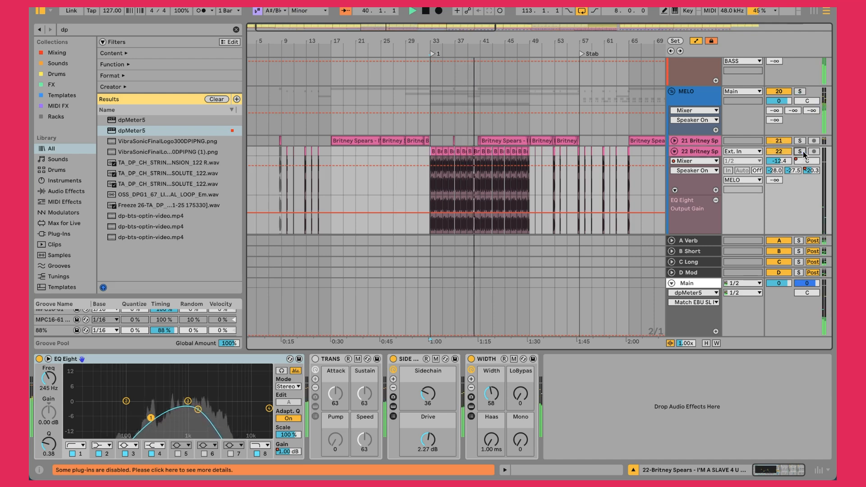
left_click(674, 152)
Review the Upright Piano part on track 23 against the arrangement sections, stopping playback with the start point at bar 55
scroll(538, 163, "down", 2)
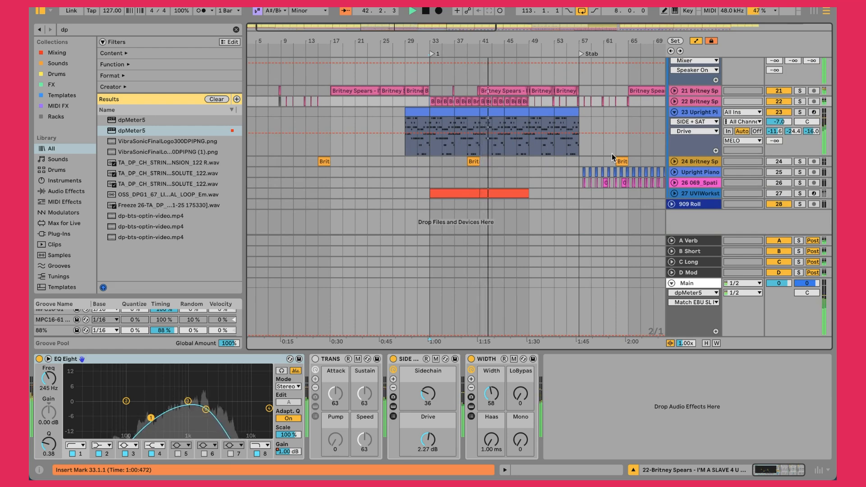
scroll(547, 113, "up", 3)
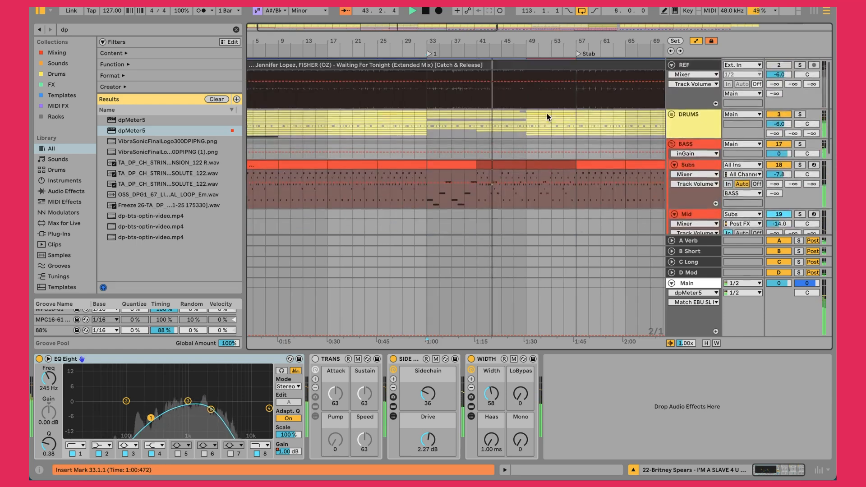
scroll(547, 117, "down", 1)
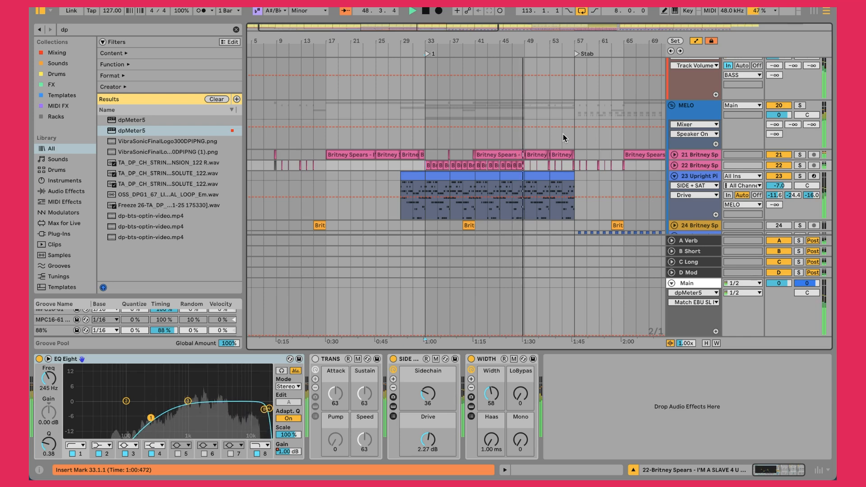
scroll(563, 133, "right", 10)
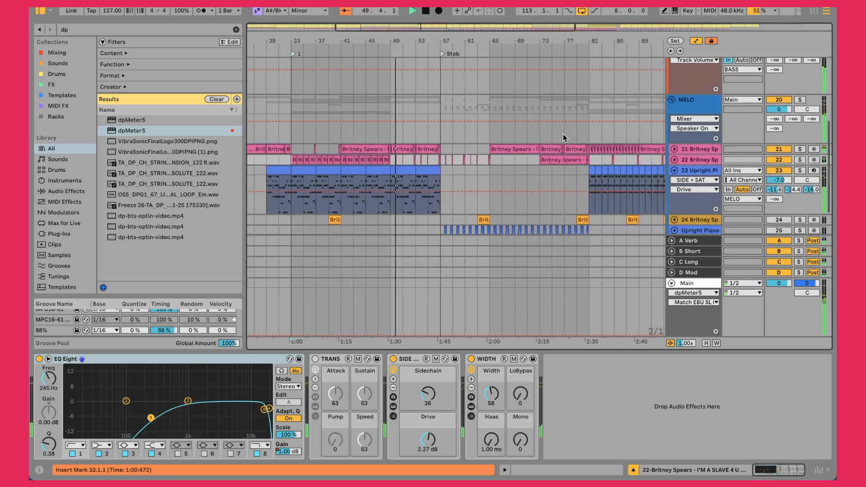
left_click(372, 169)
key("space")
key("space")
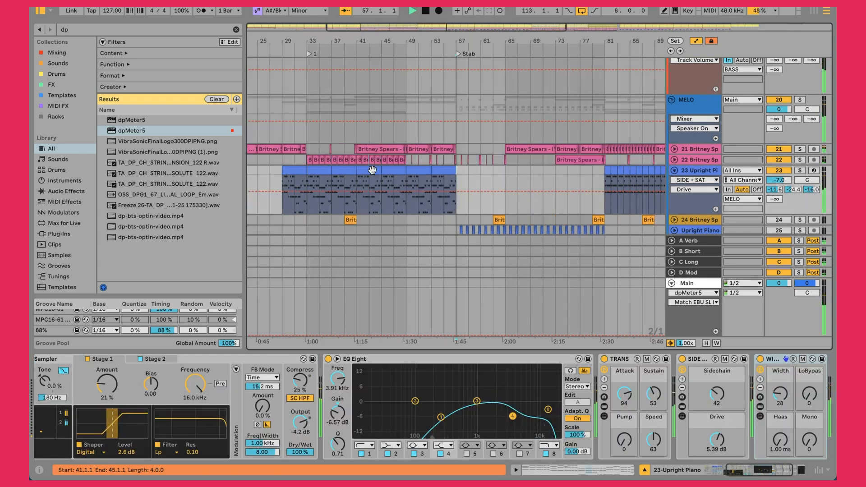
key("space")
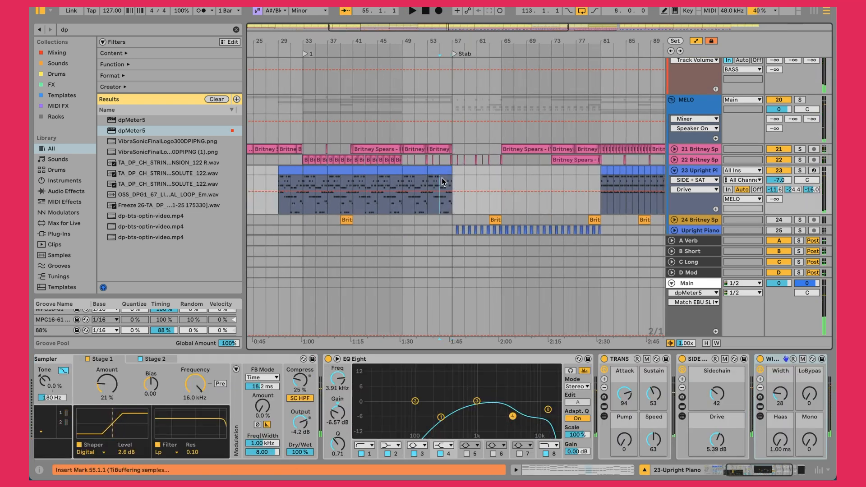
scroll(442, 177, "up", 10)
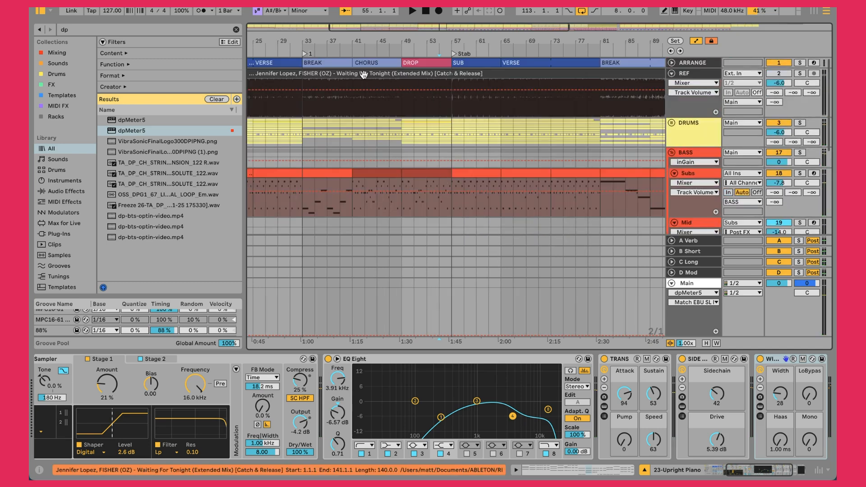
scroll(496, 99, "down", 10)
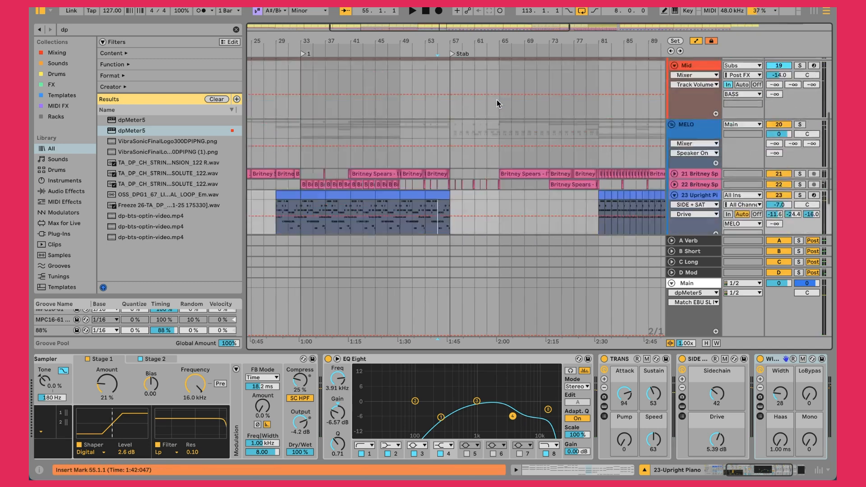
Select bars 49 to 53 on Upright Piano track 23, show its Freeze and Flatten Track command, and dismiss it without applying
left_click(413, 110)
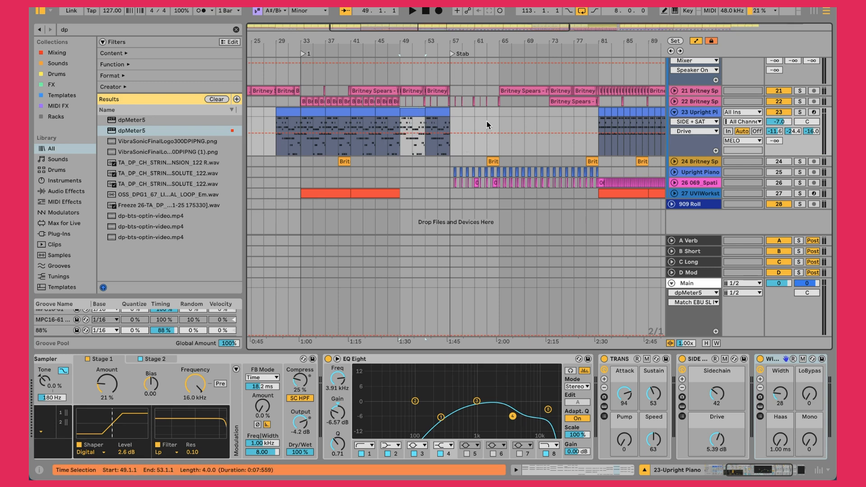
right_click(710, 114)
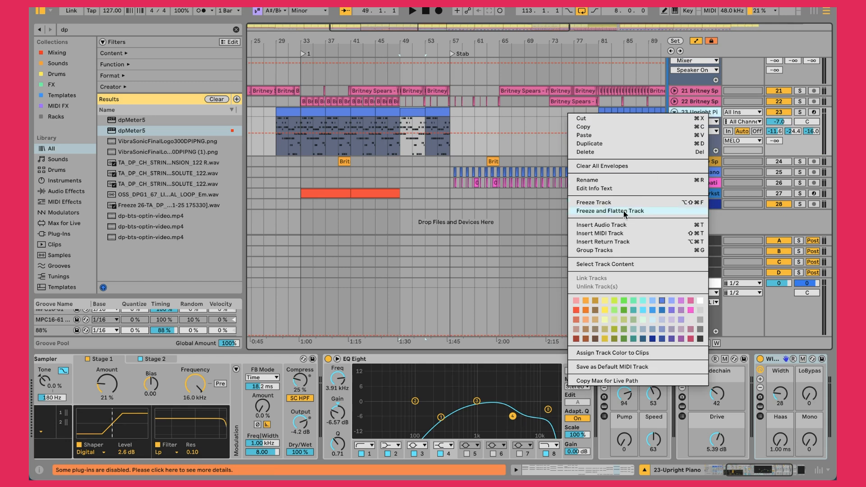
left_click(445, 116)
Unfold the frozen-audio Upright Piano track 25, switch it on, and play the transition into the Stab section from bar 55
left_click(676, 172)
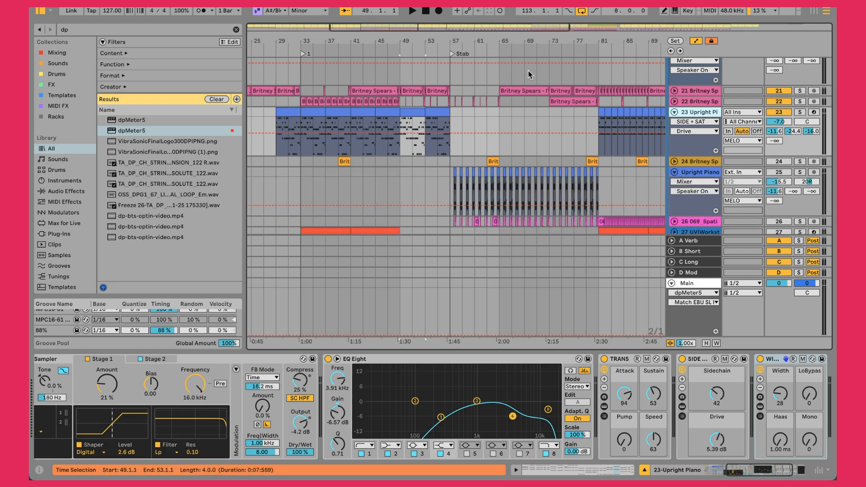
left_click_drag(481, 39, 483, 83)
left_click(353, 148)
key("space")
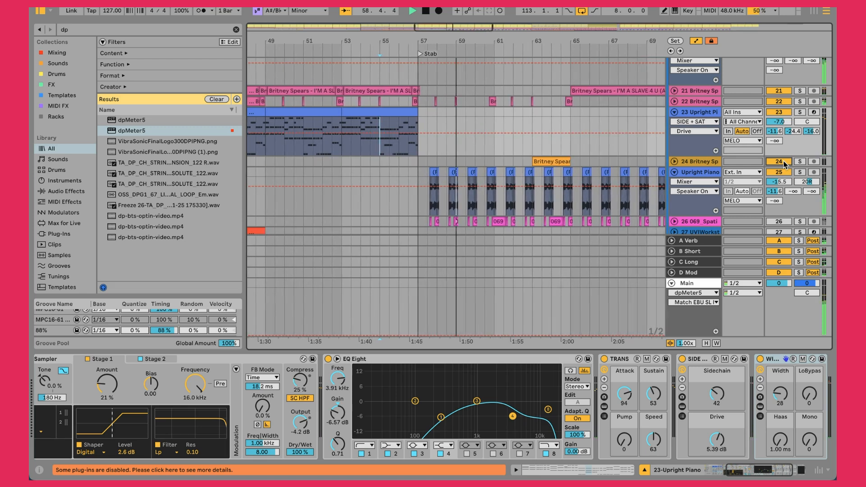
Loop bars 61 to 65 and switch off vocal track 24
left_click_drag(411, 112, 562, 116)
key("ctrl+l")
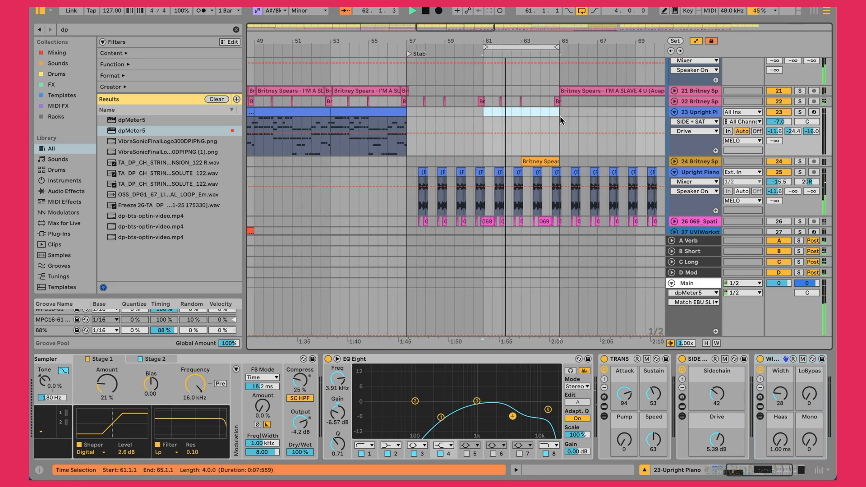
left_click(779, 161)
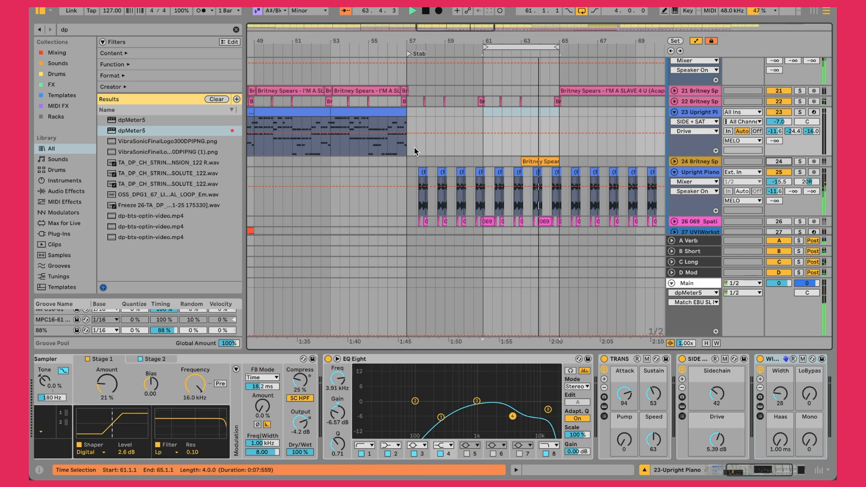
Examine the chopped piano stabs on track 25 and its device chain, from Shifting Grit and EQ Eight to the WIDTH rack
left_click_drag(418, 42, 418, 92)
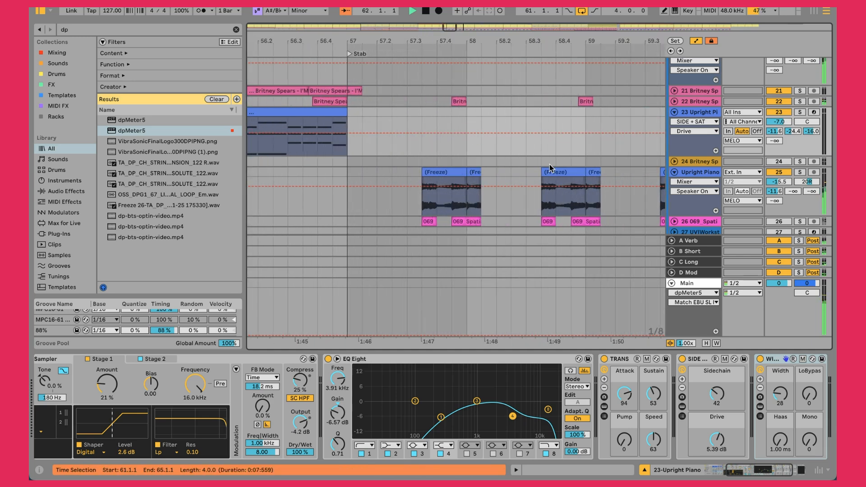
left_click_drag(458, 42, 392, 16)
left_click(707, 175)
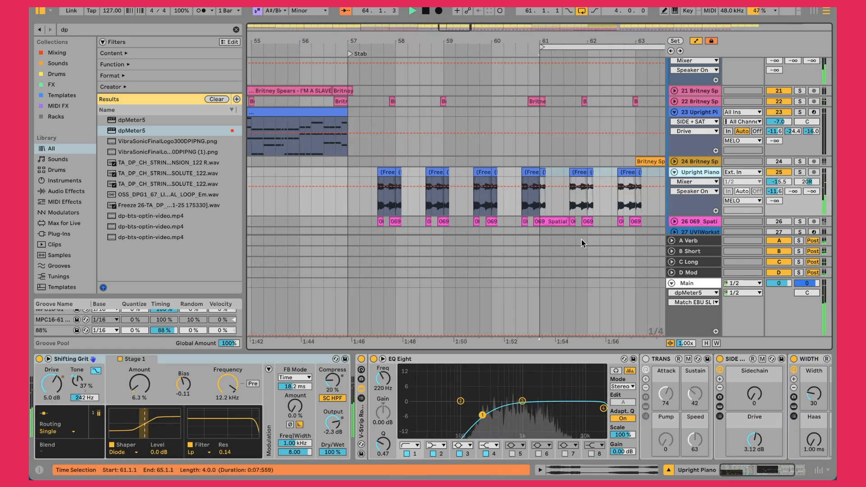
left_click(73, 361)
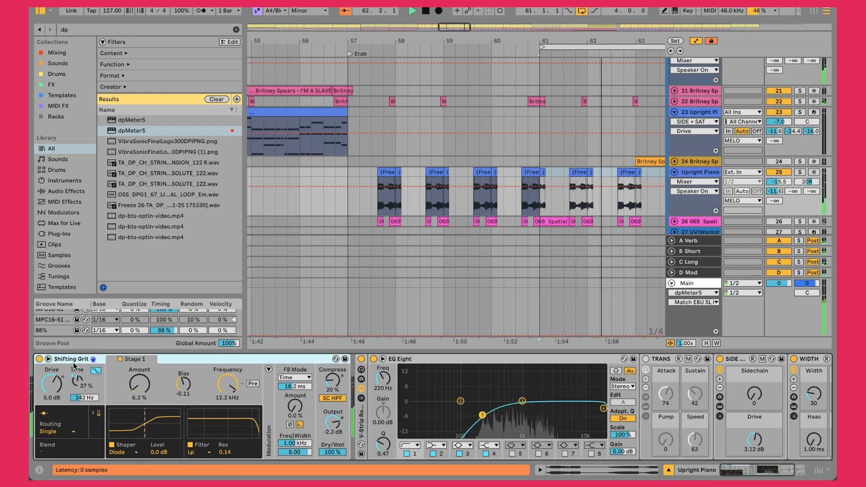
scroll(75, 365, "right", 2)
scroll(74, 366, "right", 3)
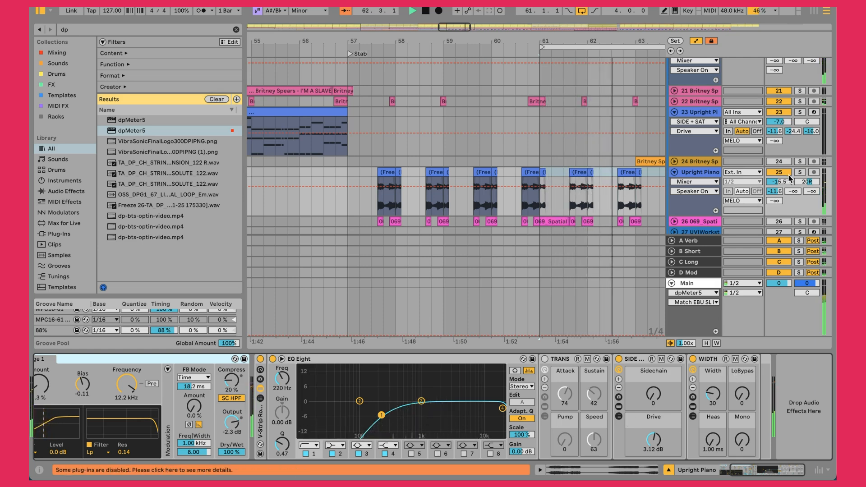
Unfold the 069 Spatial Stab track 26 and switch it on within the looped section
scroll(689, 164, "down", 3)
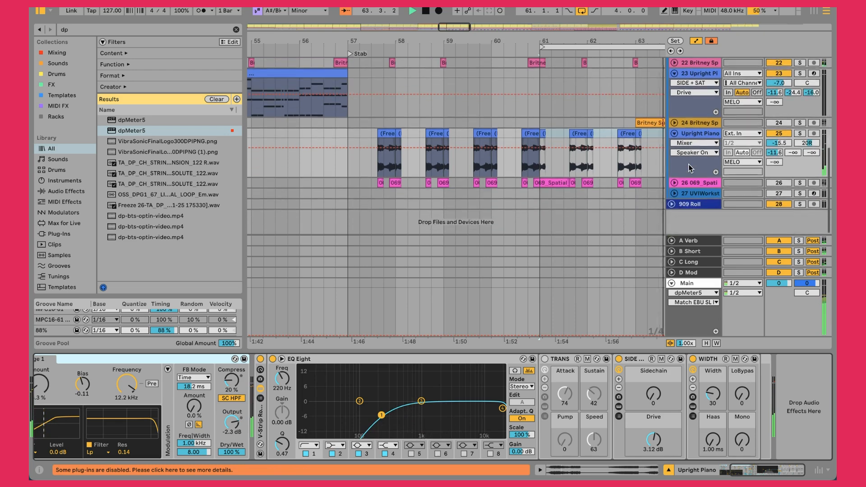
left_click(674, 183)
scroll(712, 191, "down", 1)
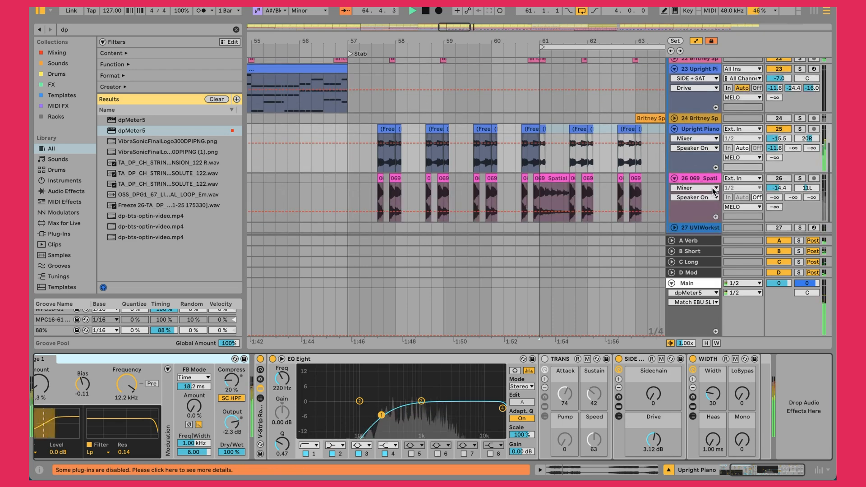
left_click(779, 178)
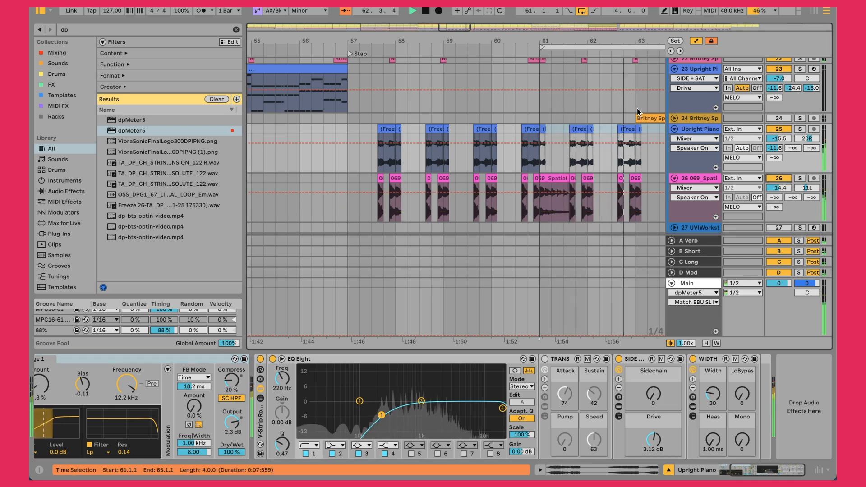
scroll(551, 199, "right", 1)
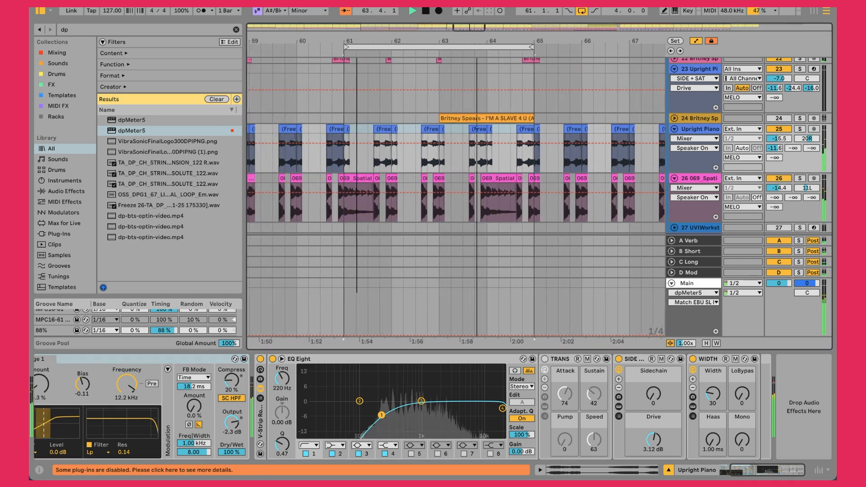
Compare stab track 26 and Upright Piano track 25 in solo, and return to the full mix
left_click(800, 177)
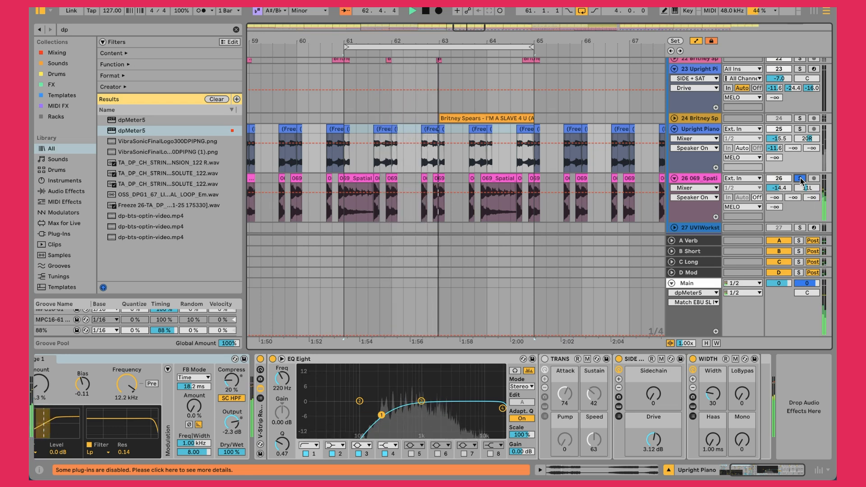
left_click(800, 129)
left_click(800, 129)
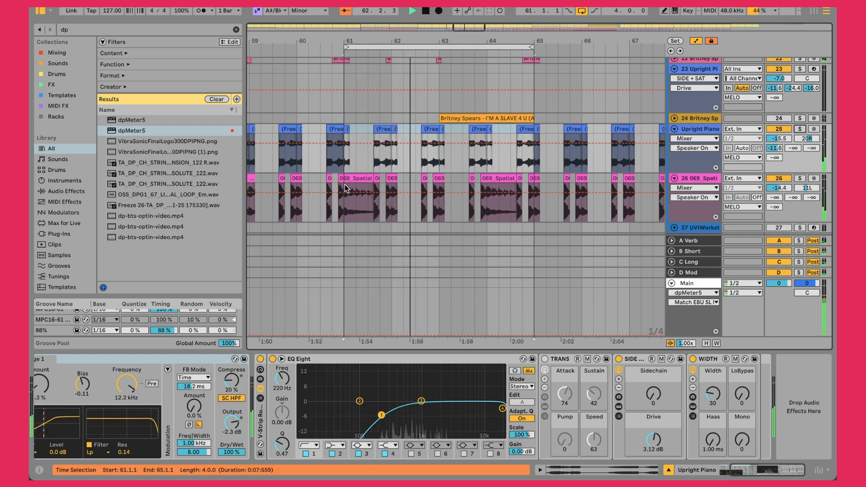
left_click(800, 179)
left_click(800, 178)
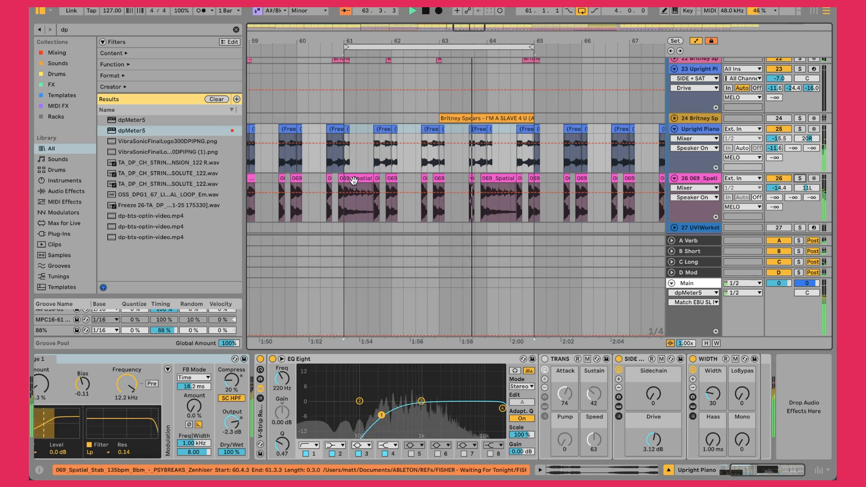
scroll(444, 183, "left", 5)
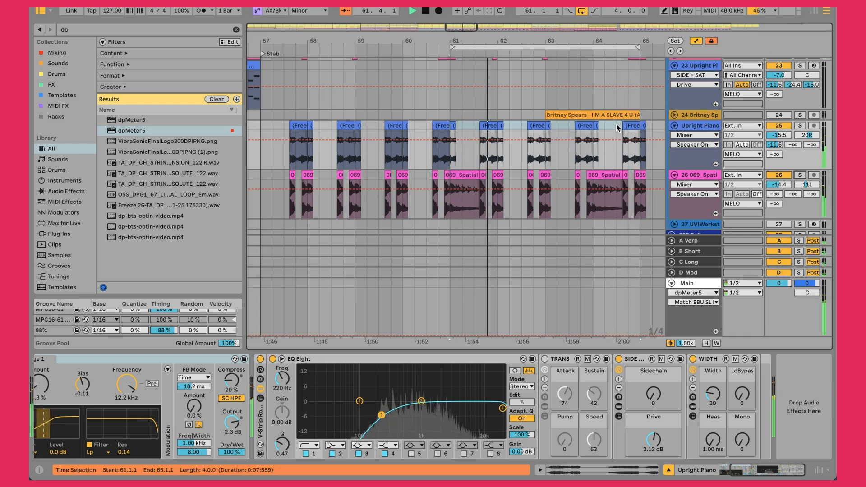
Examine the 069 Spatial Stab track 26 and its device chain, from EQ Eight to Shifter, around bar 61
left_click(461, 209)
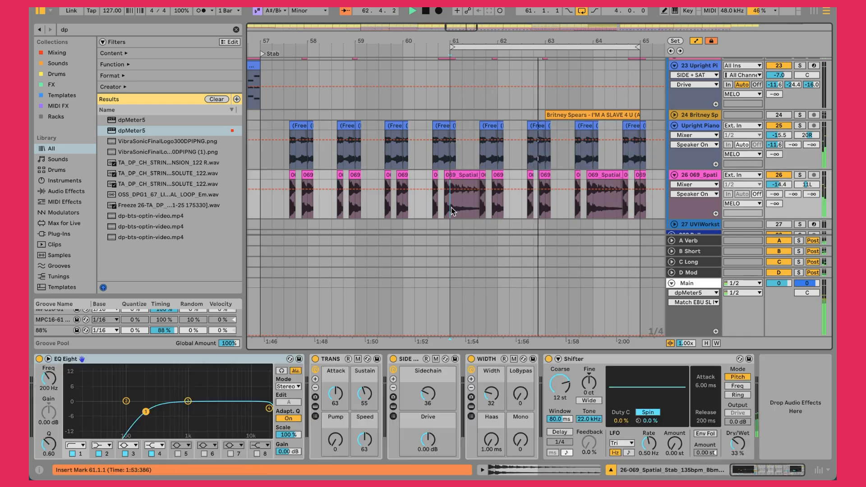
scroll(483, 200, "right", 3)
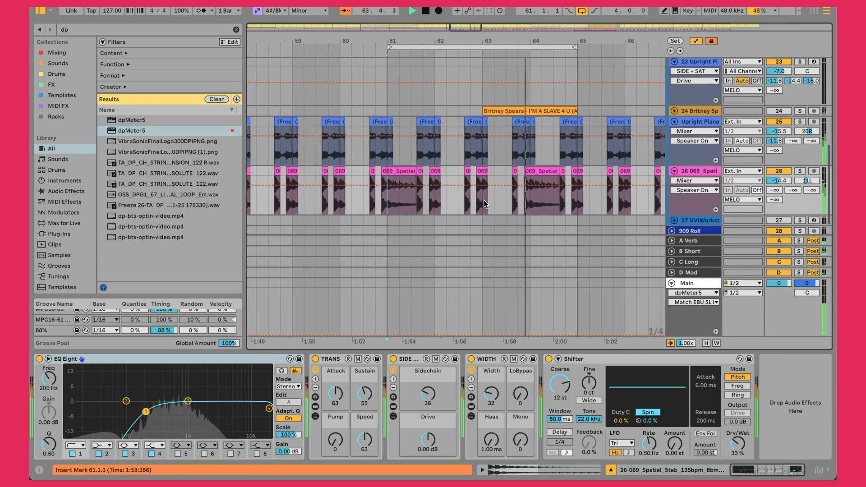
scroll(483, 200, "up", 1)
scroll(622, 169, "up", 1)
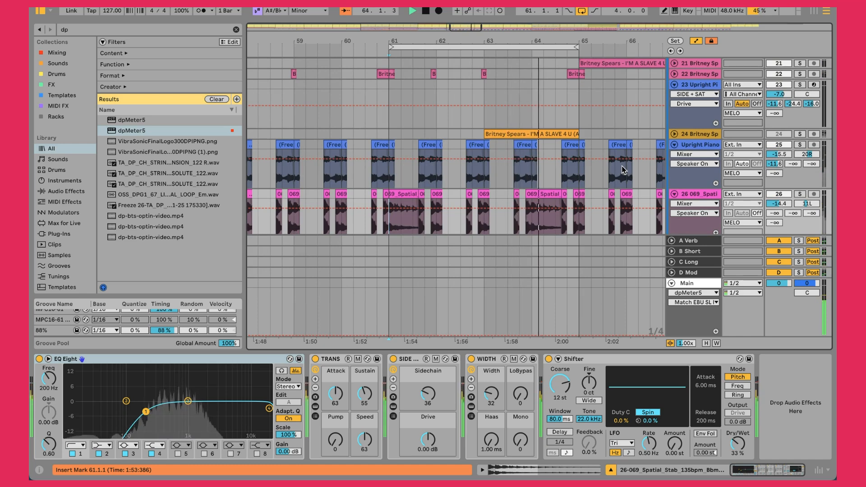
scroll(518, 181, "down", 1)
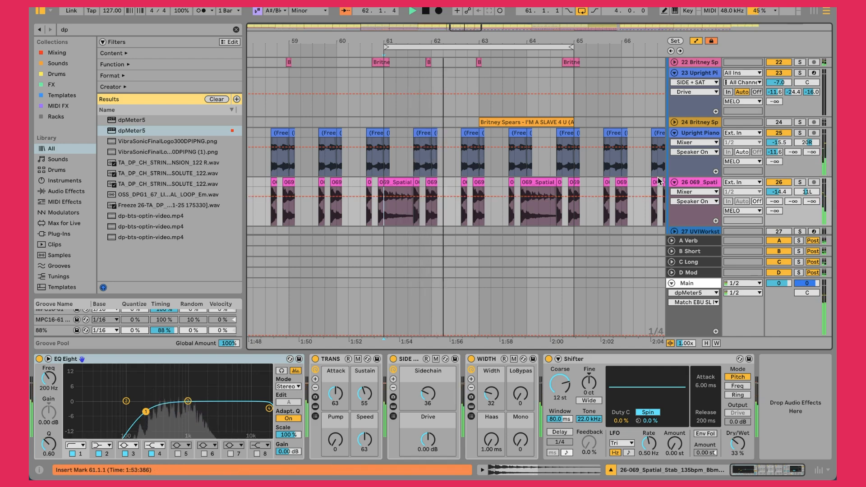
Fold stab tracks 26 and 25 and unfold the Britney Spears vocal track 24
left_click(674, 182)
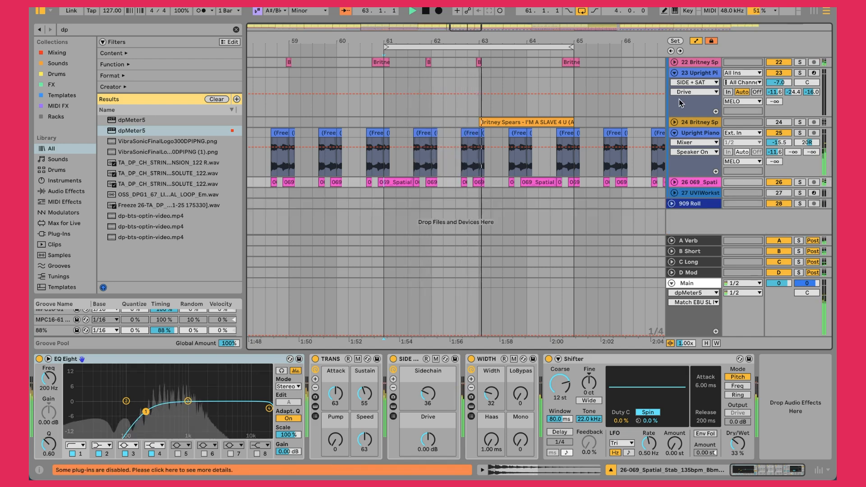
left_click(674, 133)
left_click(674, 124)
scroll(594, 112, "up", 5)
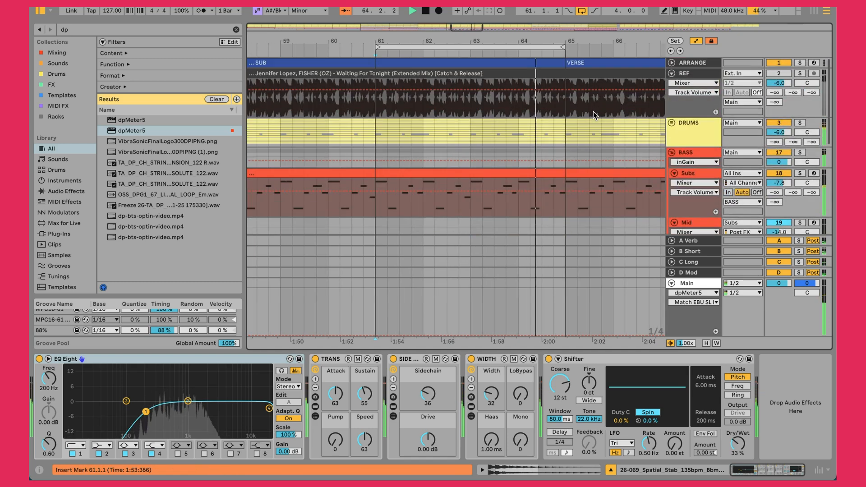
scroll(575, 117, "down", 5)
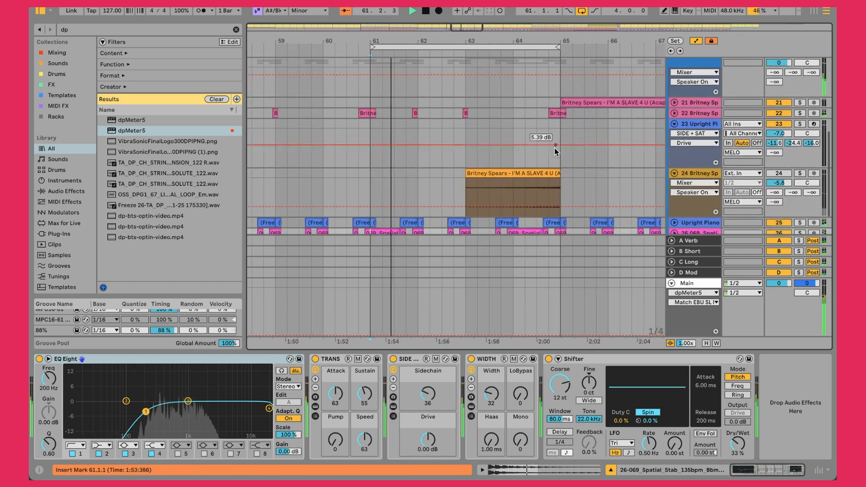
Switch on vocal track 24, selecting its clip over bars 63 to 65, and compare it in solo and in the full mix
left_click(533, 174)
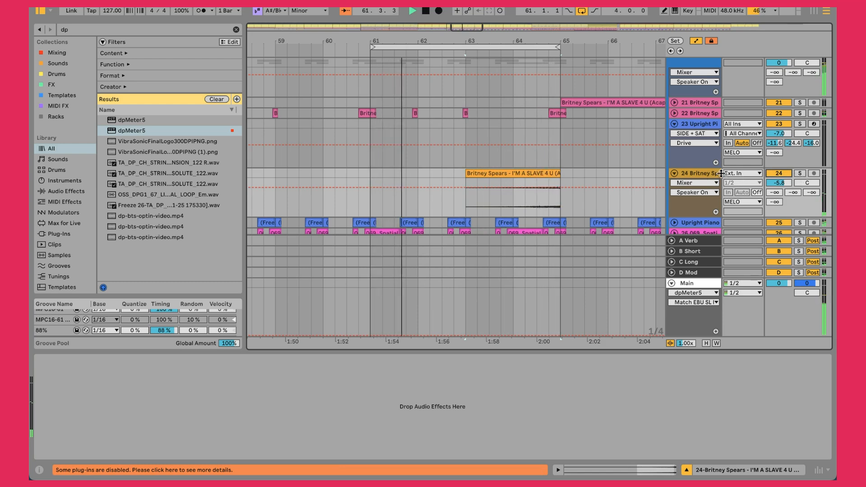
left_click(800, 174)
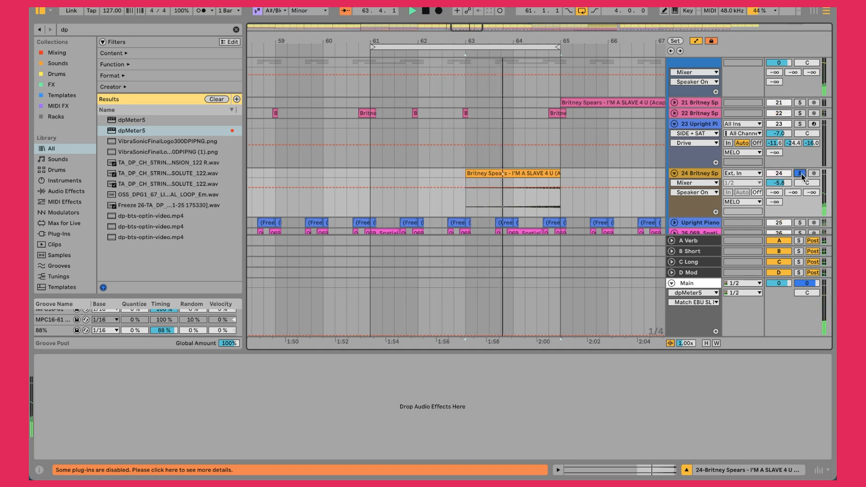
left_click(800, 173)
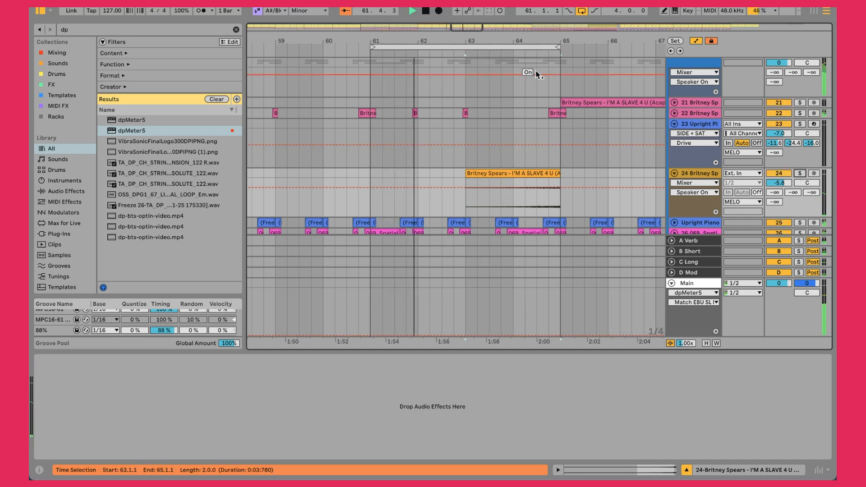
left_click_drag(533, 40, 533, 58)
scroll(541, 147, "up", 3)
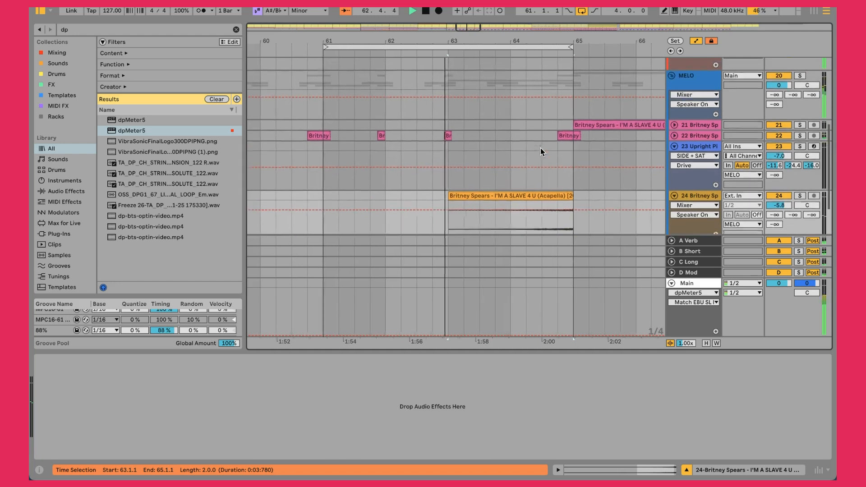
scroll(542, 148, "down", 3)
scroll(552, 150, "up", 2)
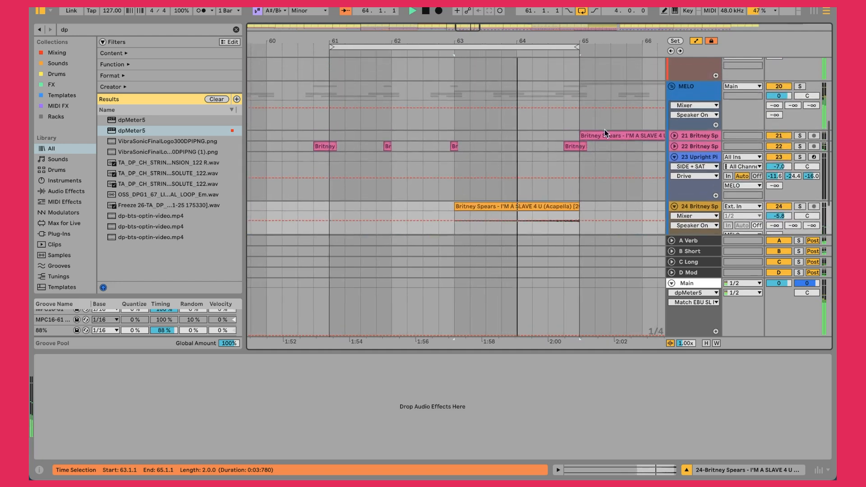
Unfold vocal track 21, select the first beat of its clip at bar 65, and turn off looping
left_click(675, 135)
left_click_drag(582, 168, 594, 169)
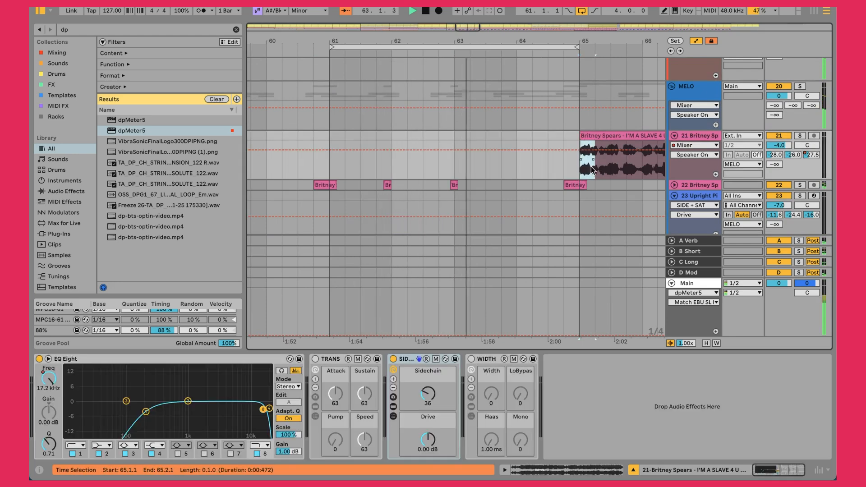
scroll(594, 170, "down", 5)
scroll(594, 171, "down", 1)
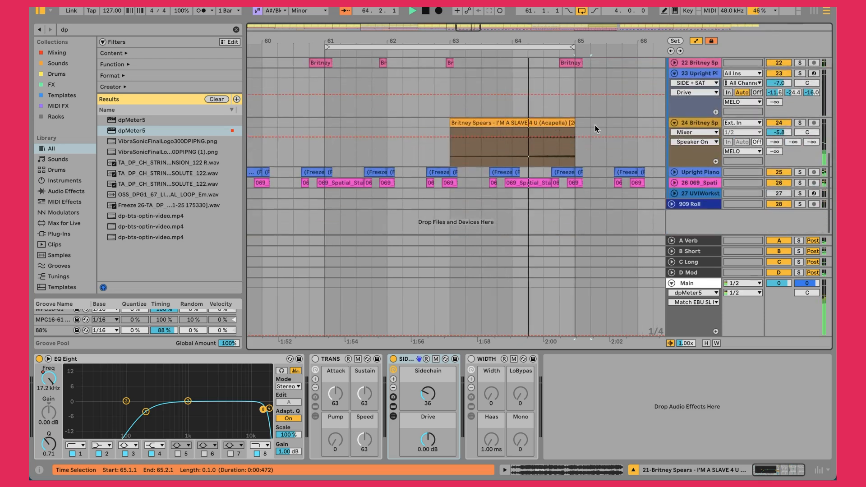
scroll(595, 129, "up", 1)
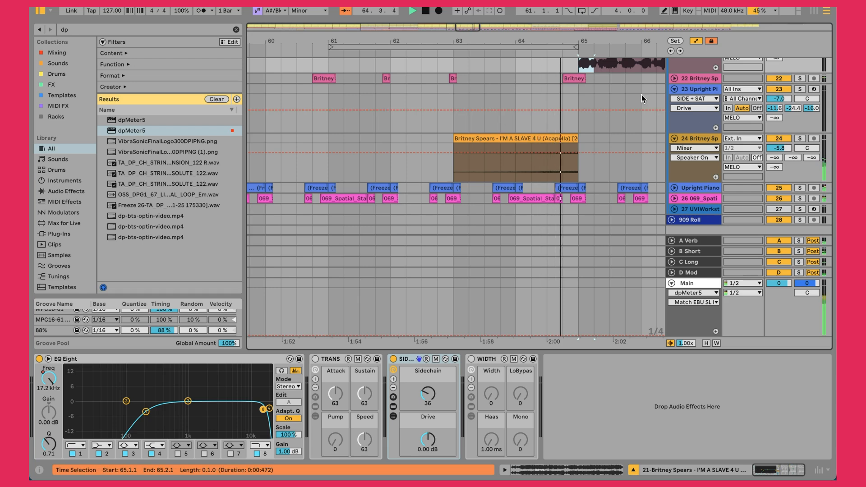
scroll(632, 136, "up", 3)
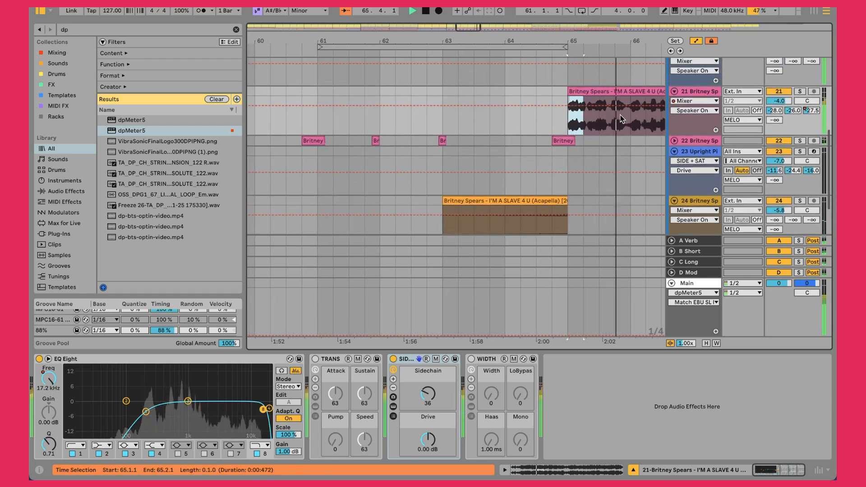
Play from bar 63 into the verse, switch off vocal track 21, and reactivate the loop over bars 61 to 65
left_click(444, 80)
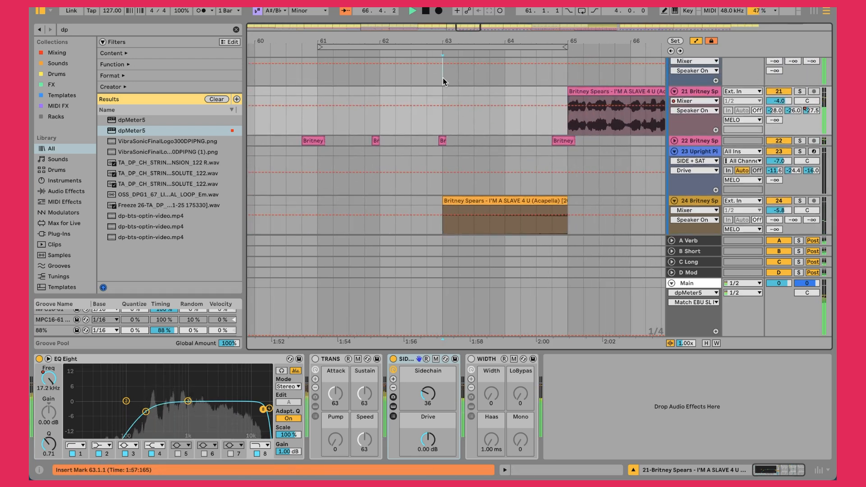
left_click(318, 101)
left_click(311, 121)
key("space")
key("space")
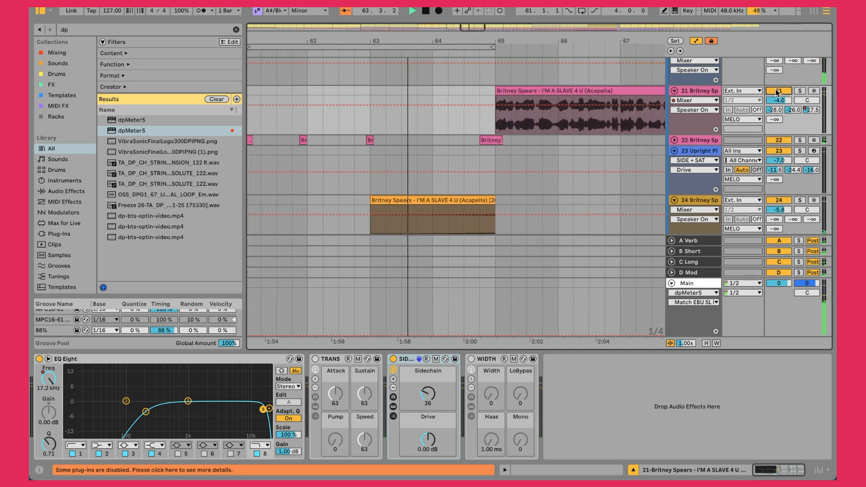
left_click(464, 47)
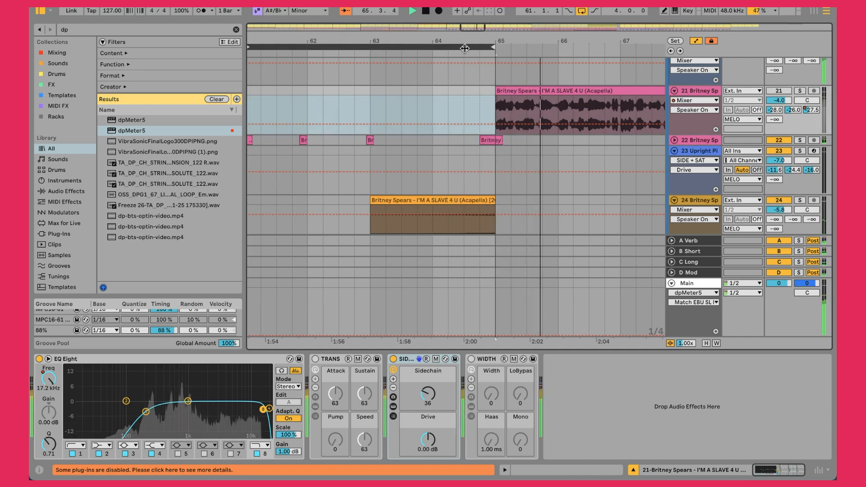
Bring the whole arrangement into view and unfold the UVIWorkstation track 27
left_click_drag(471, 41, 467, 20)
scroll(483, 89, "down", 4)
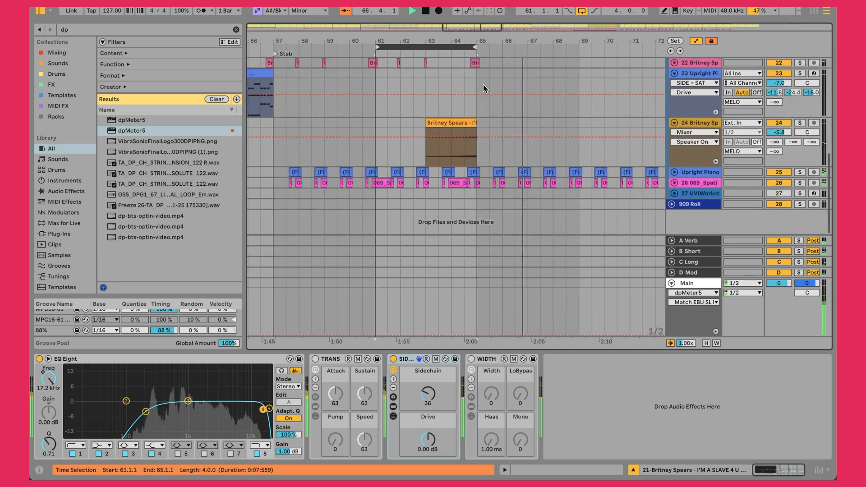
scroll(424, 130, "right", 10)
scroll(423, 129, "up", 8)
left_click_drag(412, 42, 413, 16)
scroll(454, 129, "down", 8)
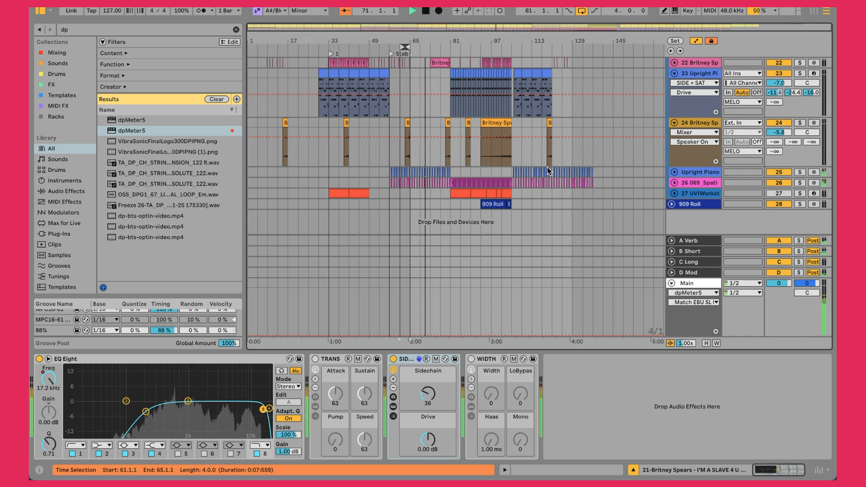
left_click(675, 194)
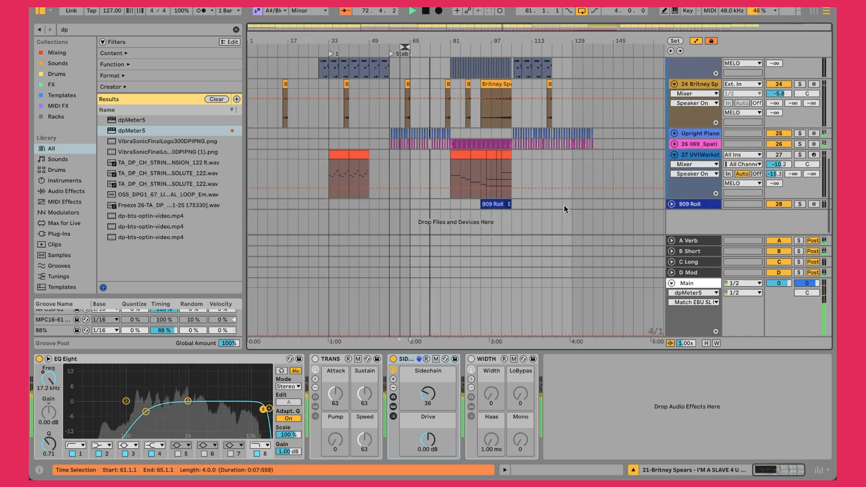
Play the break from bar 81, show the UVIWorkstation track's device chain, and switch on track 27
left_click(450, 175)
key("space")
key("space")
left_click(701, 190)
left_click(779, 155)
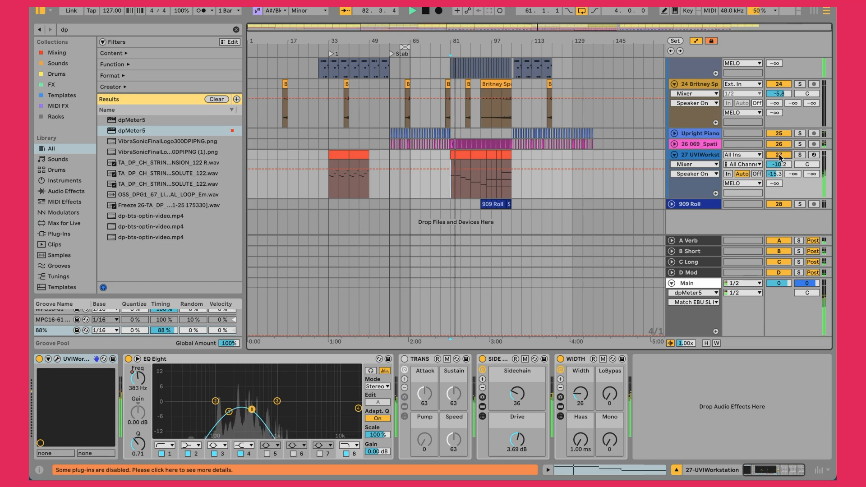
Compare UVIWorkstation track 27 in solo and in the full mix, and check its clips against the arrangement's sections
left_click(799, 155)
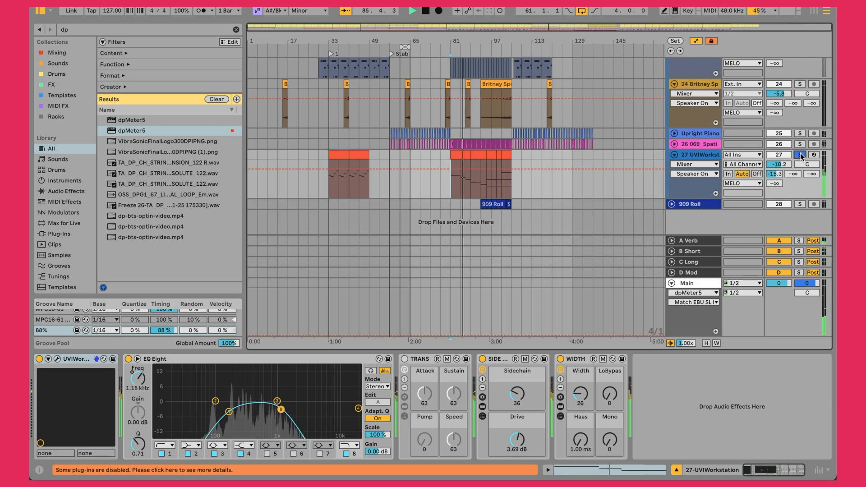
left_click(800, 154)
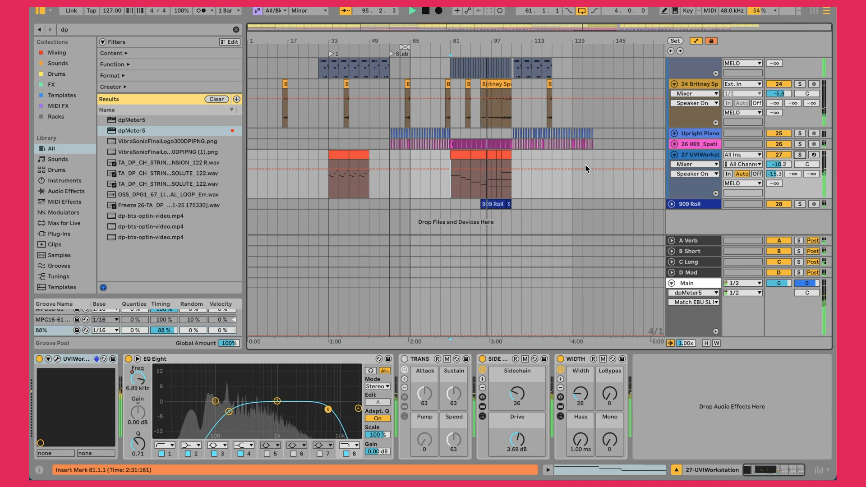
left_click(706, 157)
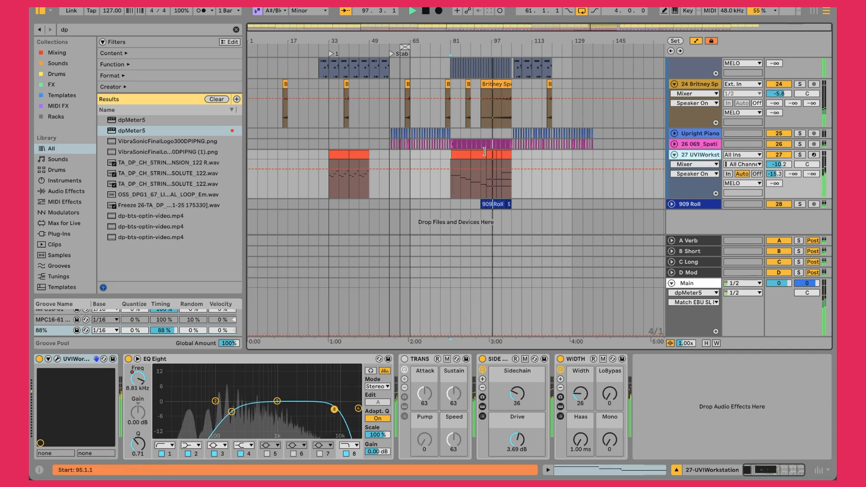
scroll(467, 152, "up", 10)
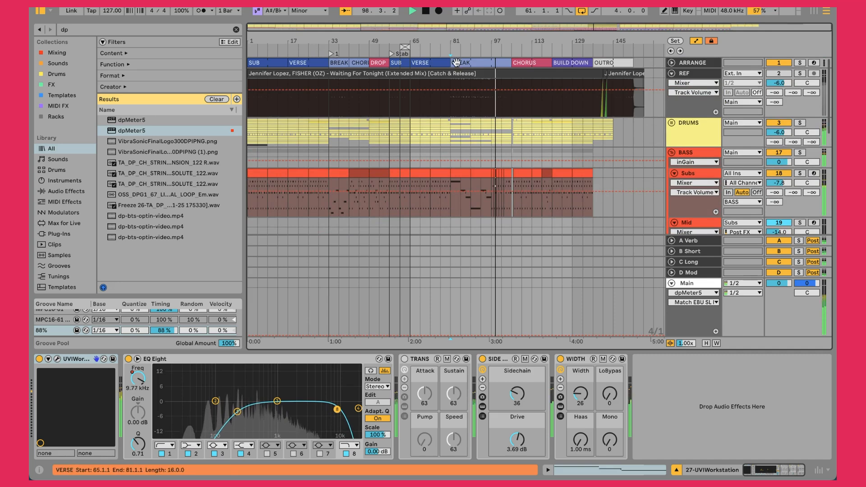
scroll(435, 97, "down", 10)
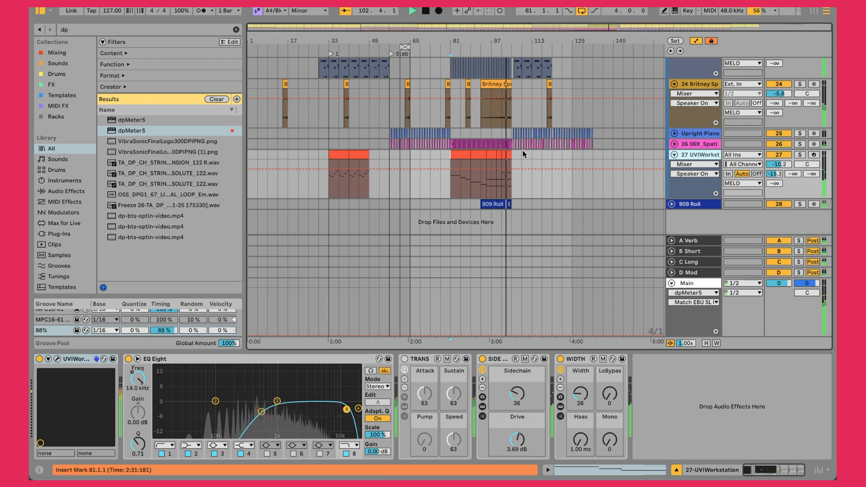
scroll(523, 153, "up", 5)
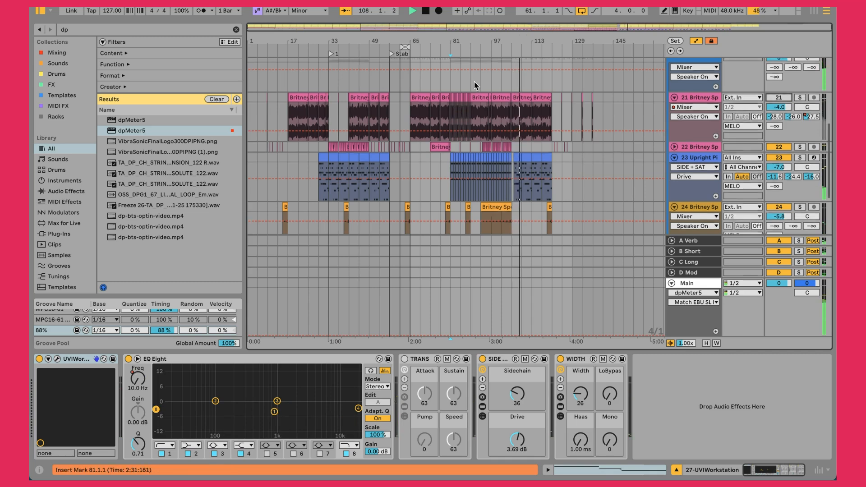
scroll(474, 82, "down", 5)
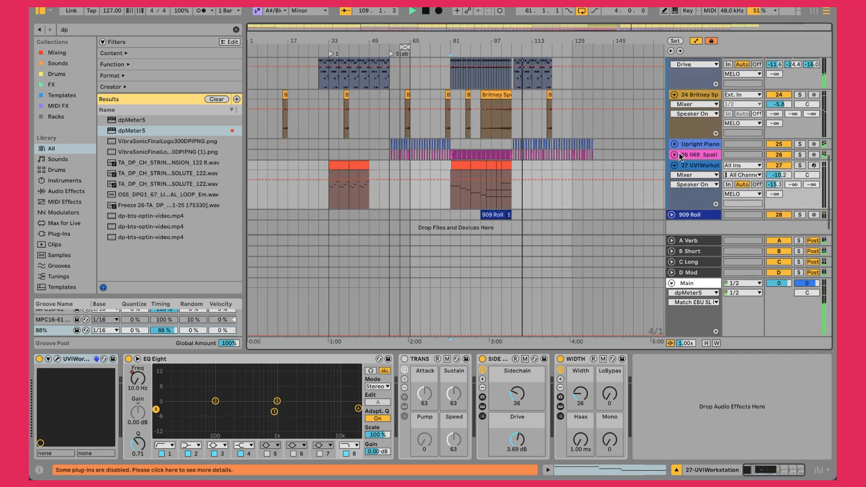
Unfold the 069 Spatial Stab track 26 and audition its repeated stabs from bar 81, in solo and in the full mix
left_click(675, 155)
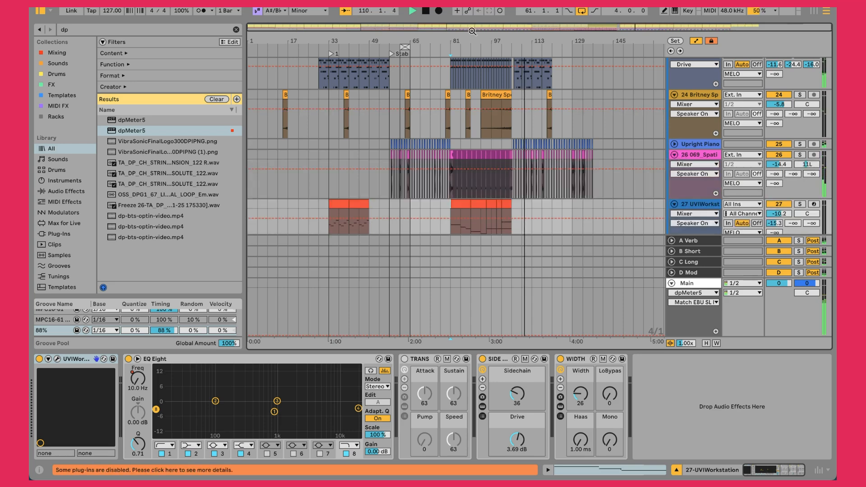
scroll(469, 43, "up", 10)
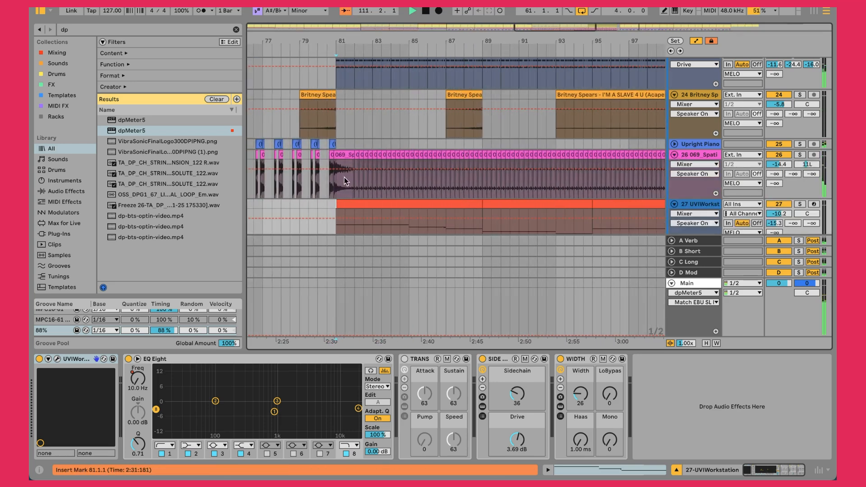
left_click(340, 153)
left_click(340, 146)
key("space")
key("space")
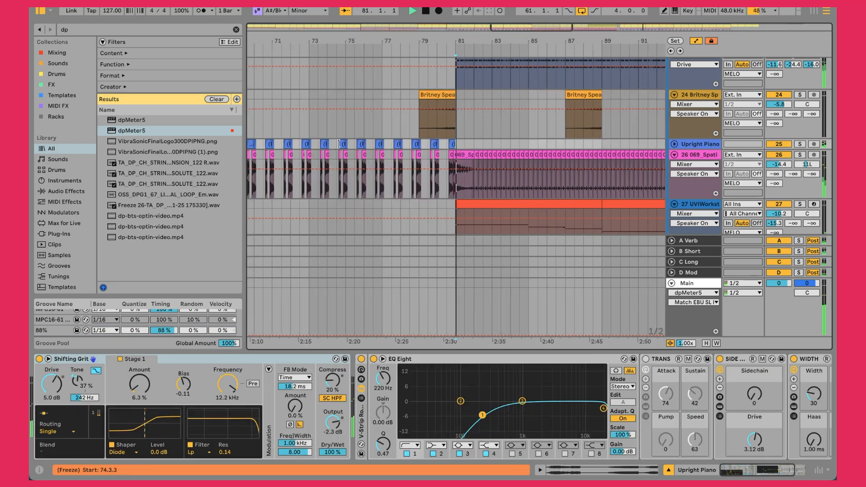
left_click(801, 155)
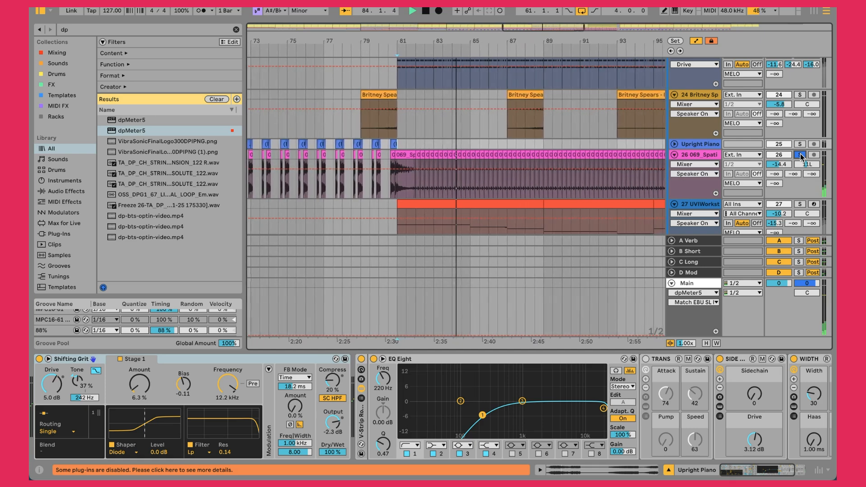
left_click(801, 155)
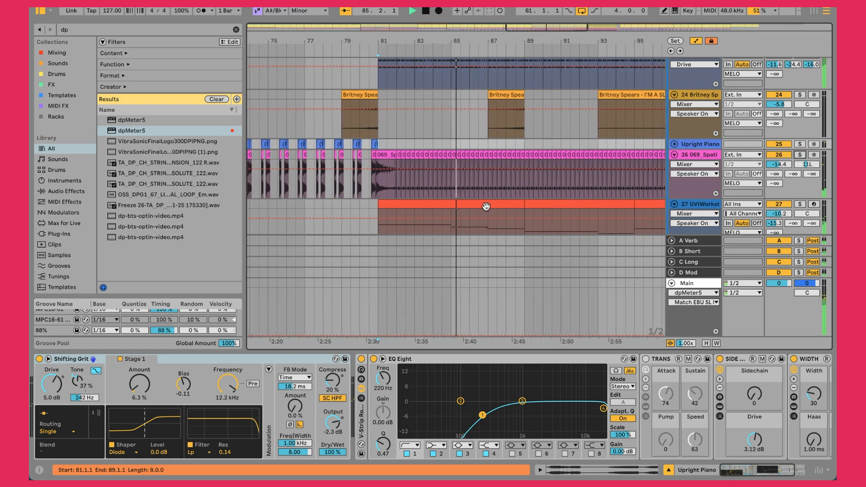
Play the break from bar 81 and audition Upright Piano track 23 in solo
scroll(506, 210, "up", 3)
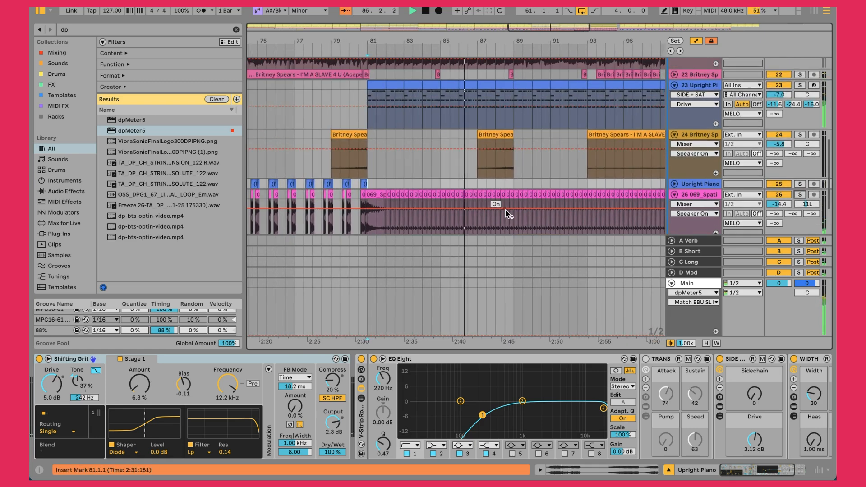
scroll(505, 209, "up", 2)
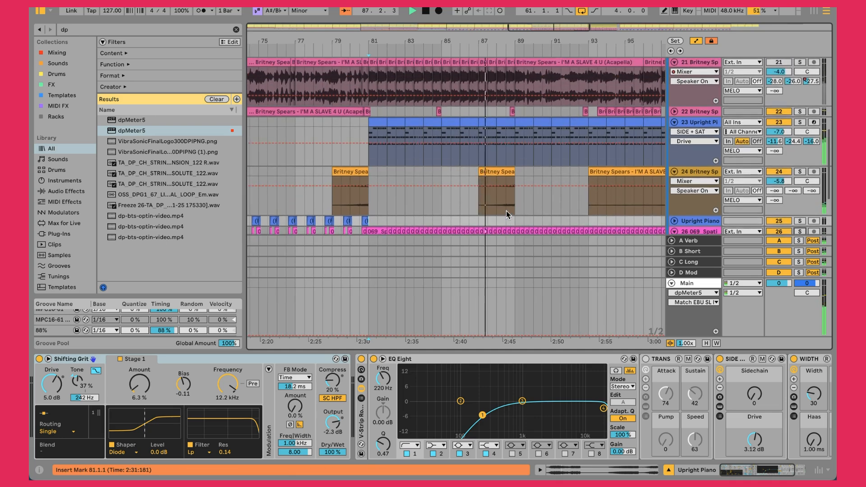
left_click(368, 136)
key("space")
key("space")
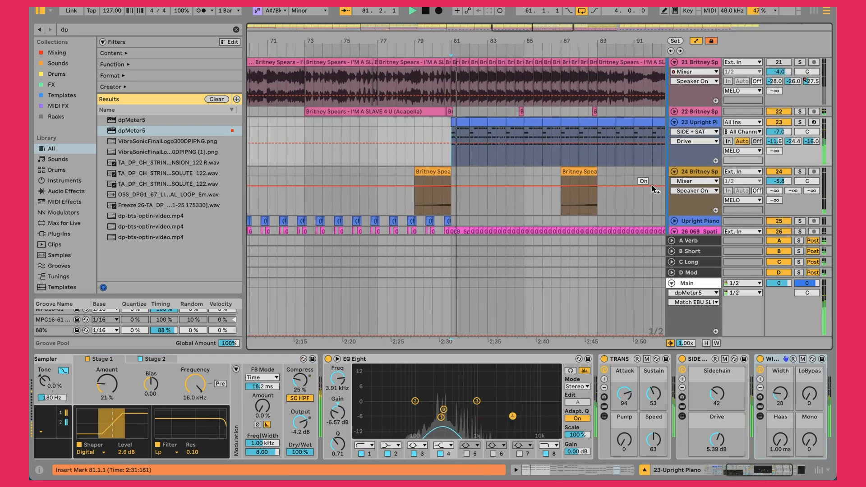
left_click(799, 123)
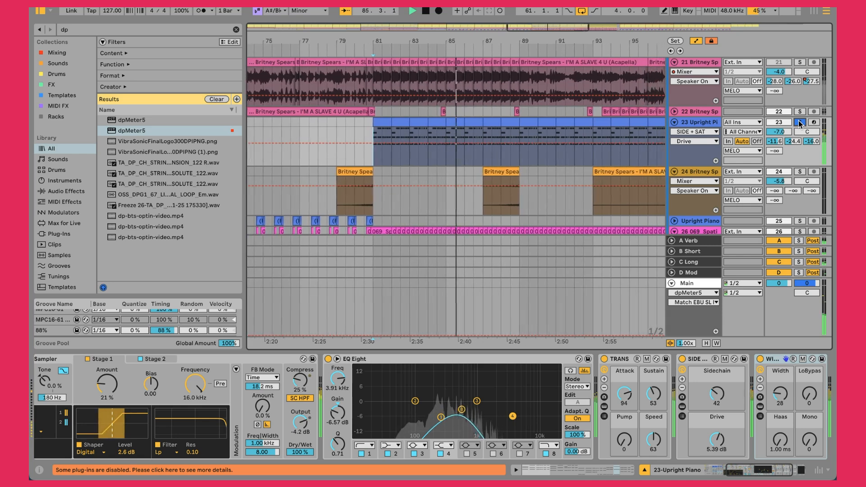
Compare Britney Spears acapella track 21 in solo and in the full mix, and toggle the track's activator
scroll(633, 124, "up", 1)
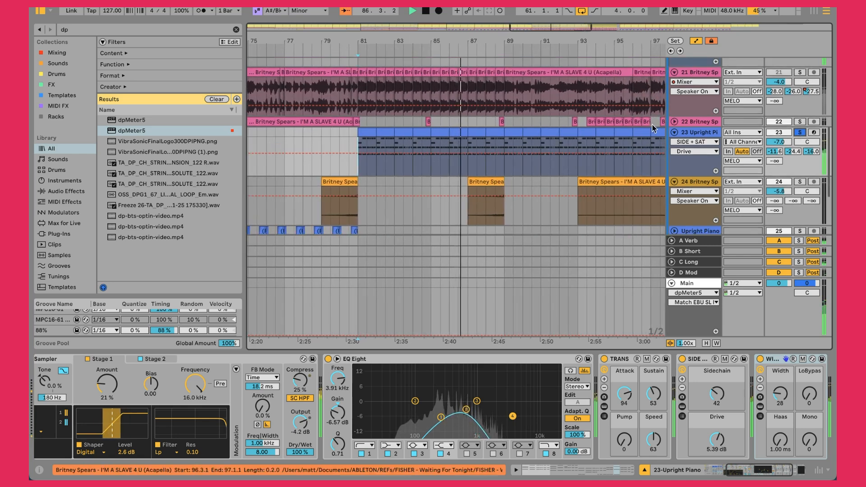
left_click(800, 72)
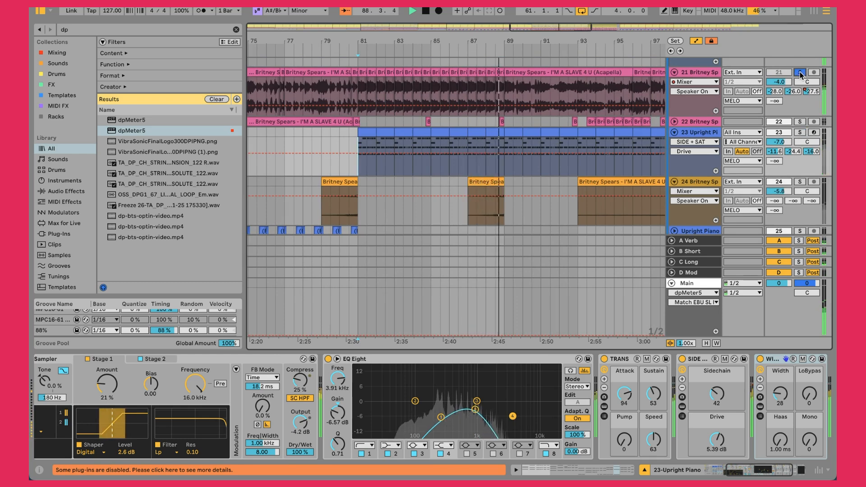
left_click(800, 73)
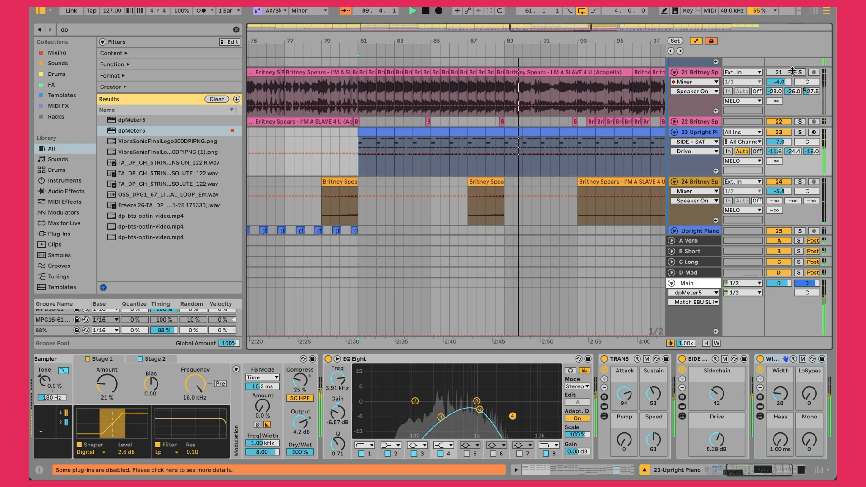
left_click(783, 73)
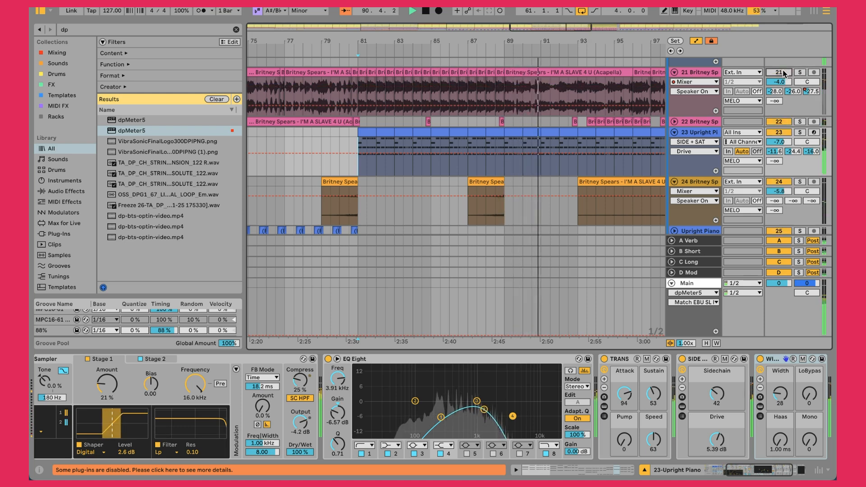
Follow the playback from the break into the chorus, examining the reference, drum, bass and melody tracks
scroll(538, 104, "up", 10)
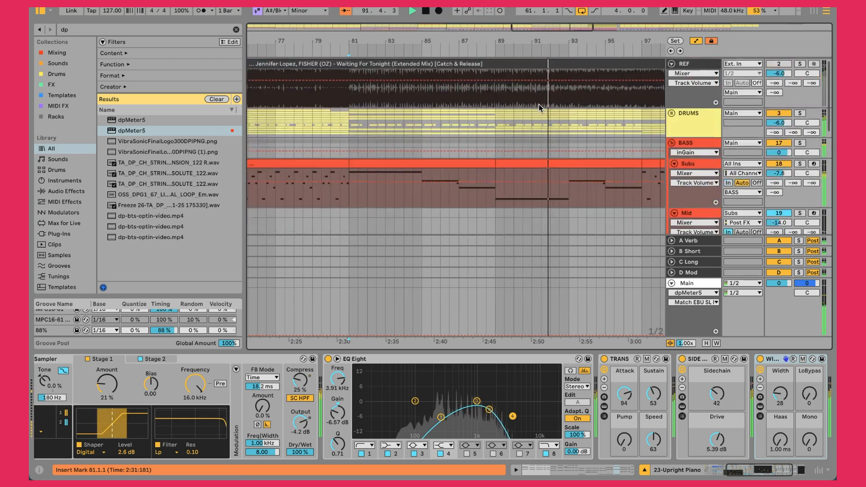
scroll(400, 129, "down", 1)
scroll(400, 129, "right", 6)
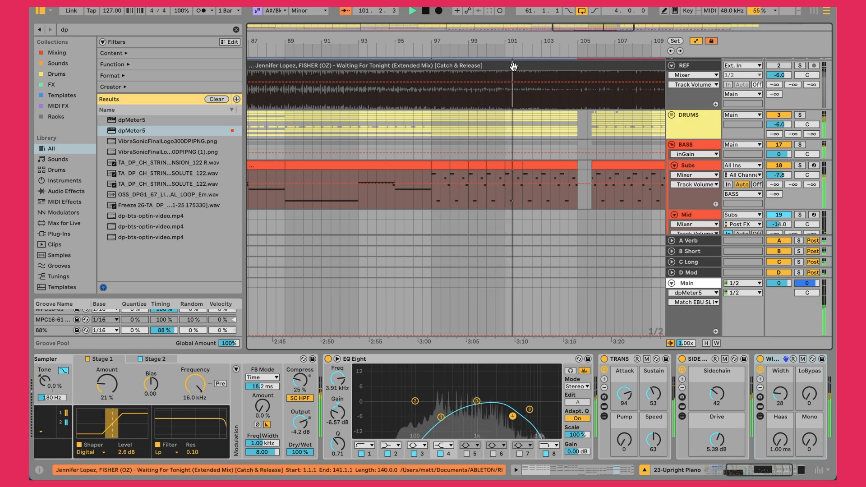
scroll(508, 43, "down", 3)
scroll(534, 107, "down", 10)
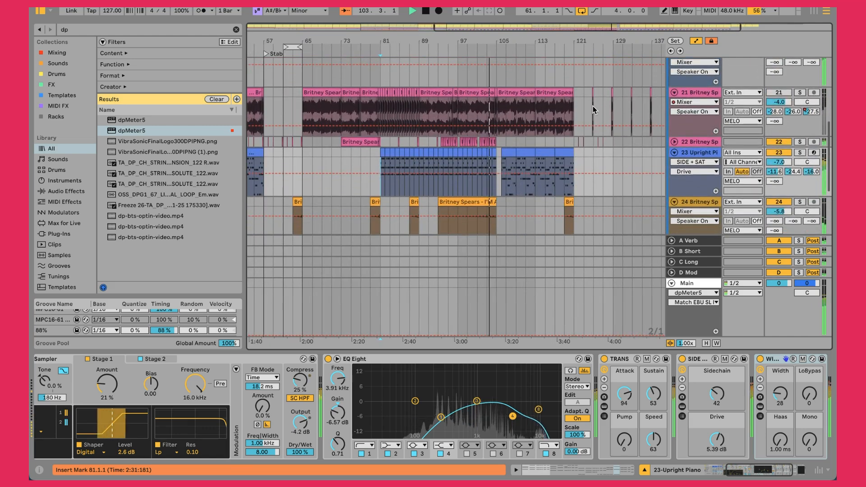
scroll(593, 107, "down", 5)
scroll(592, 106, "up", 8)
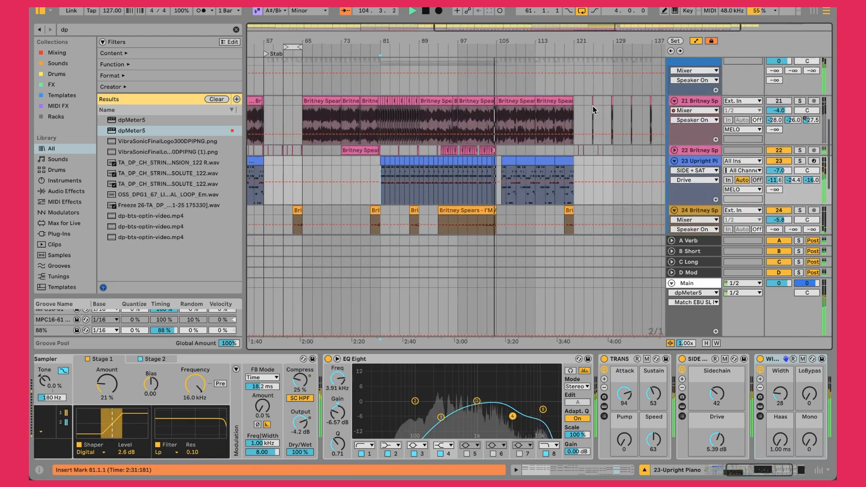
Bring the whole arrangement into view and fold the BASS and MELO groups
left_click_drag(457, 39, 457, 23)
left_click(672, 80)
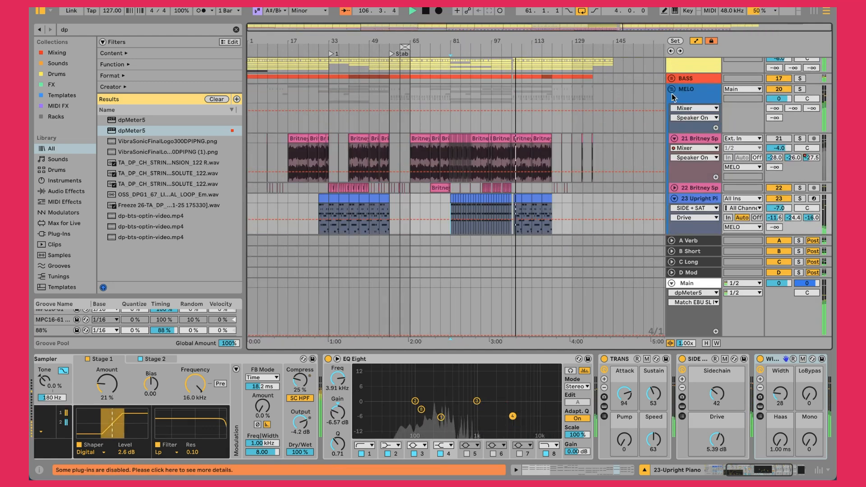
left_click(672, 96)
left_click(672, 90)
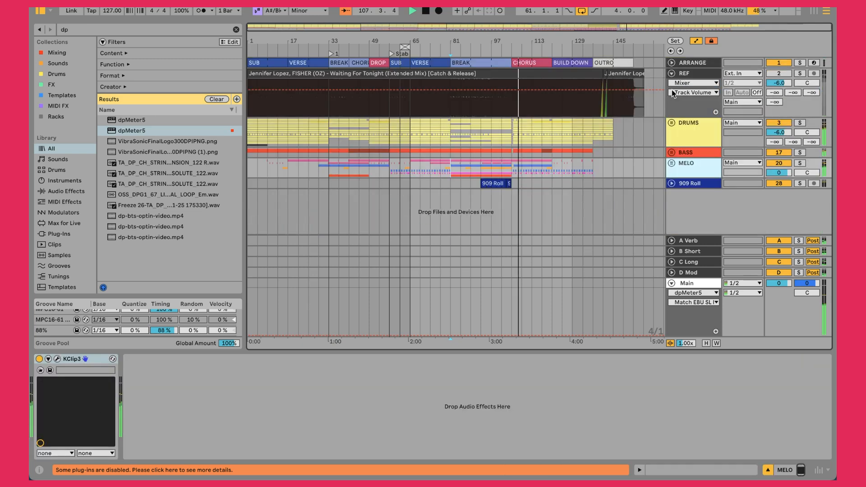
Focus the arrangement on the chorus around bar 115 and unfold the DRUMS group
left_click_drag(529, 41, 484, 39)
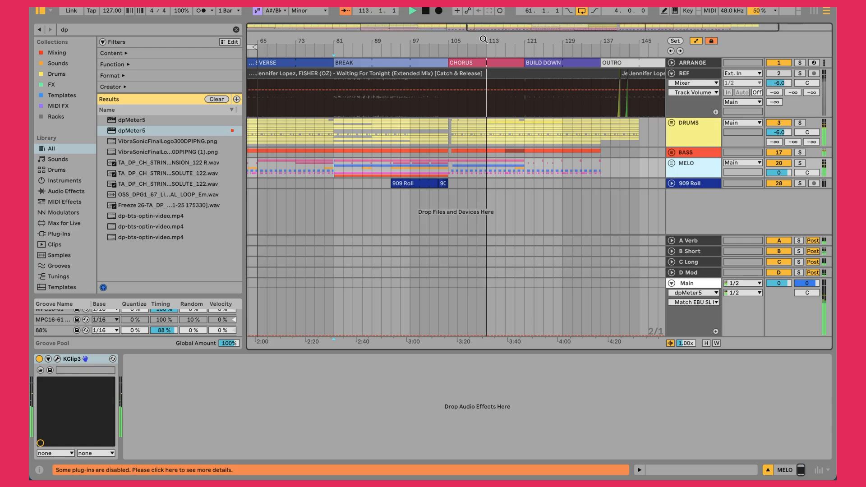
left_click_drag(483, 39, 483, 63)
left_click_drag(582, 42, 498, 44)
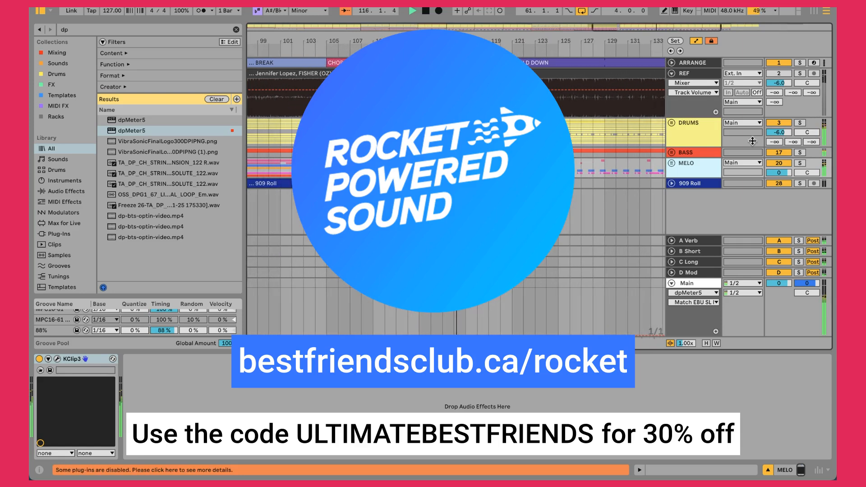
left_click(671, 123)
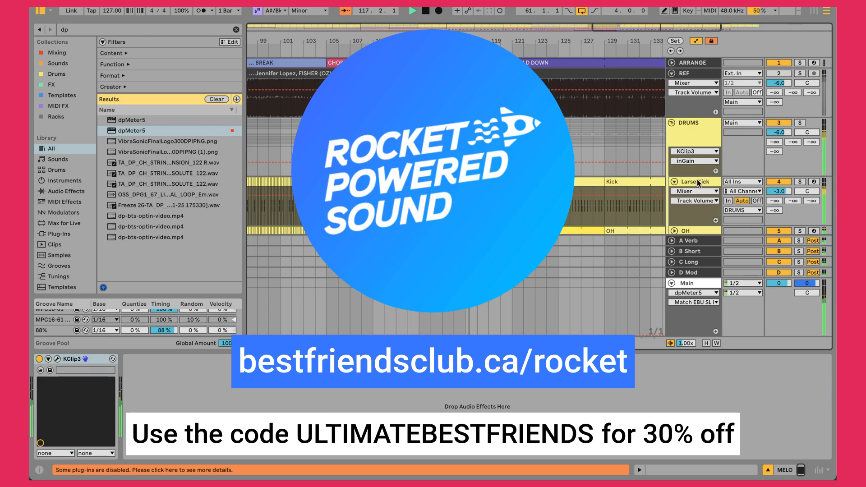